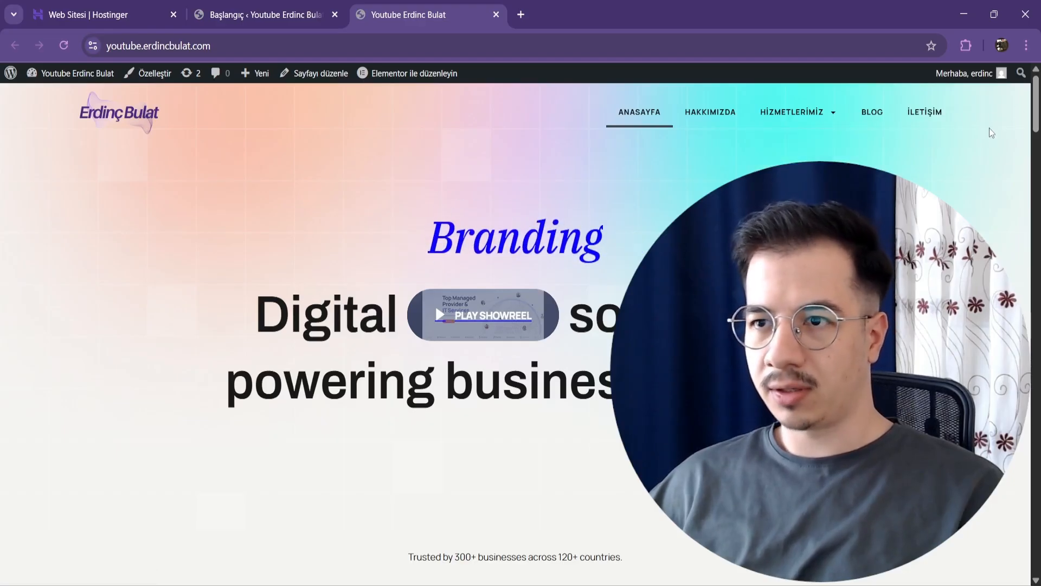
Examine how the live homepage's header behaves while moving down the page and back up
scroll(1039, 129, "down", 4)
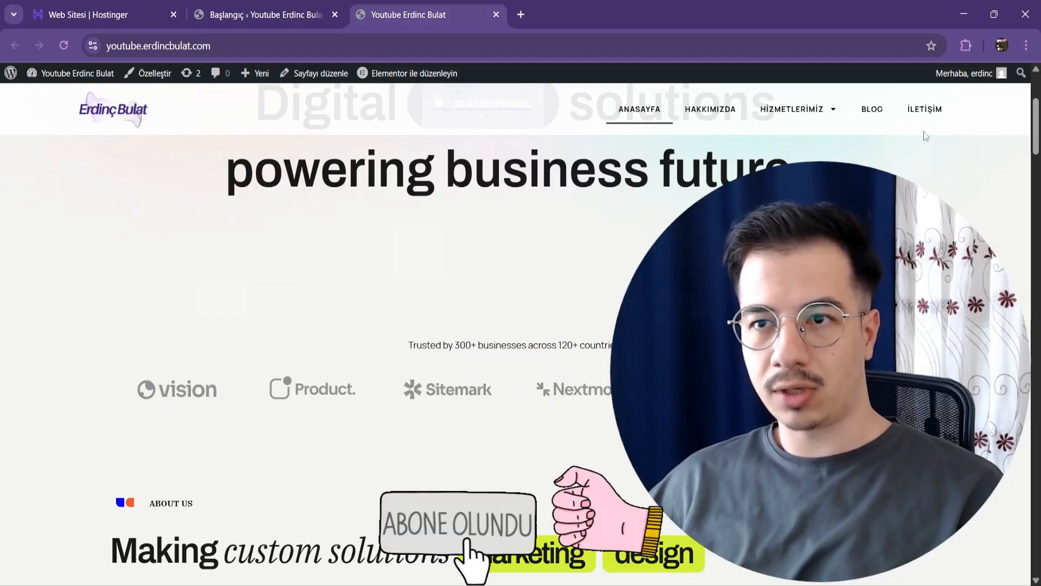
scroll(1038, 142, "down", 1)
mouse_move(1038, 139)
left_mouse_down()
mouse_move(1039, 112)
mouse_move(1038, 135)
left_mouse_up()
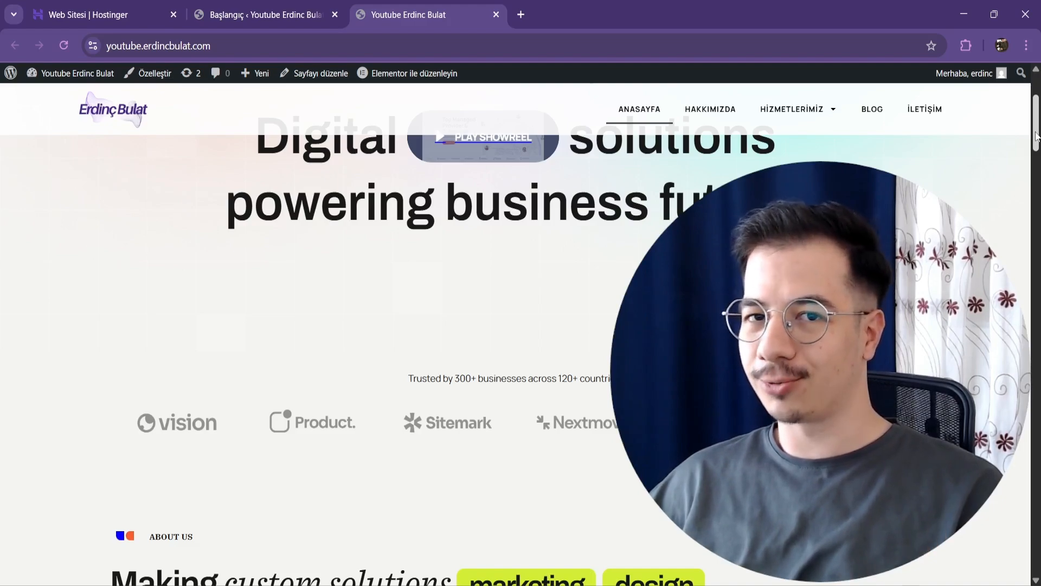
scroll(1037, 136, "up", 3)
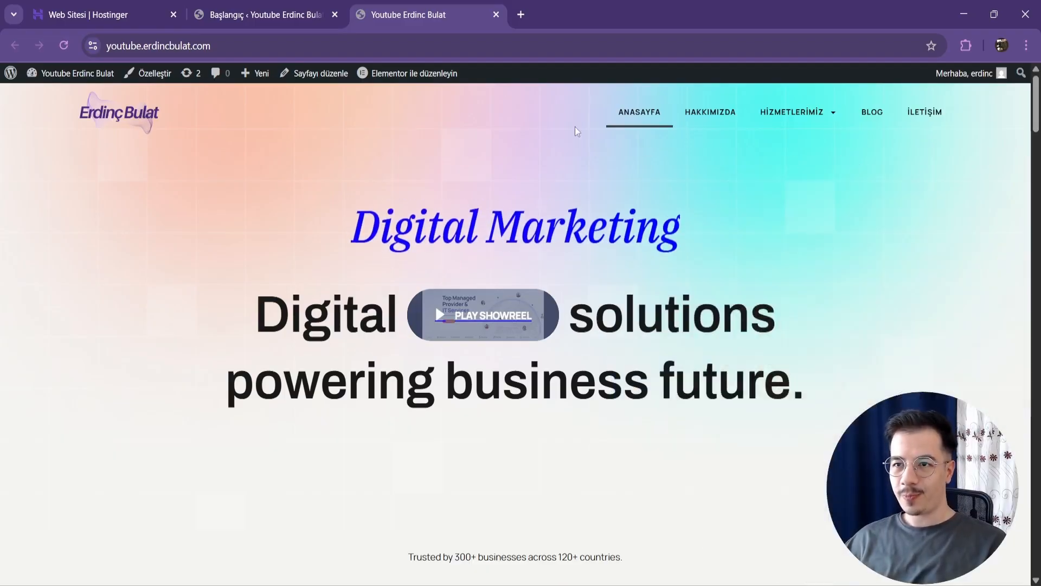
Open the Theme Builder from the WordPress dashboard and start a new Header template
left_click(274, 8)
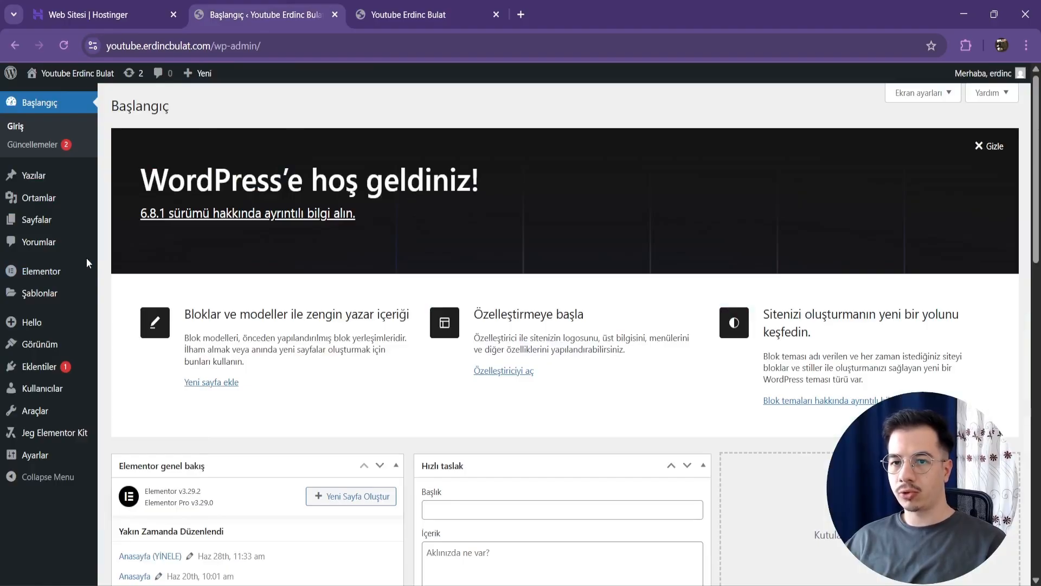
mouse_move(69, 273)
mouse_move(54, 293)
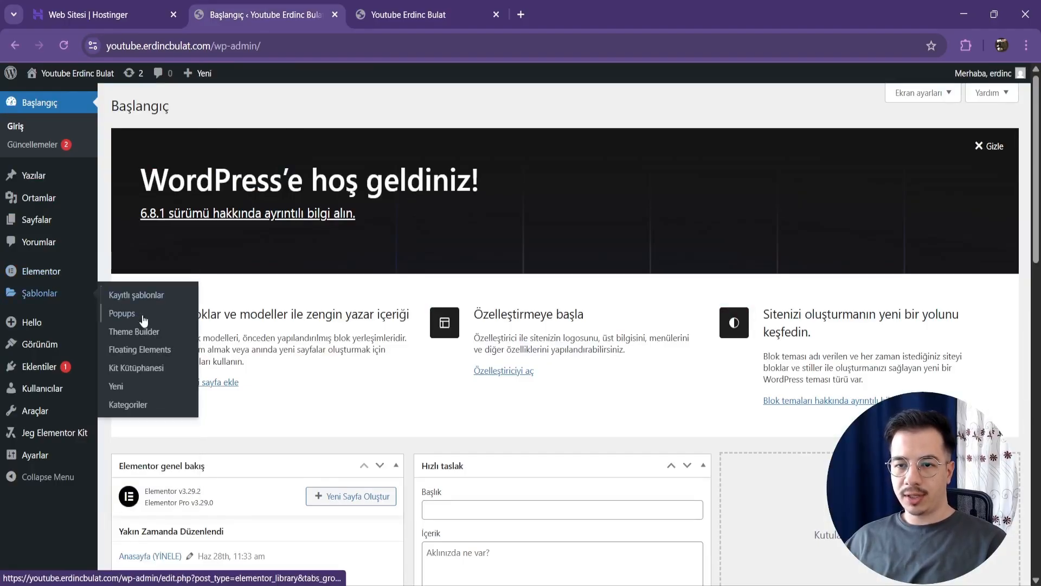
left_click(144, 331)
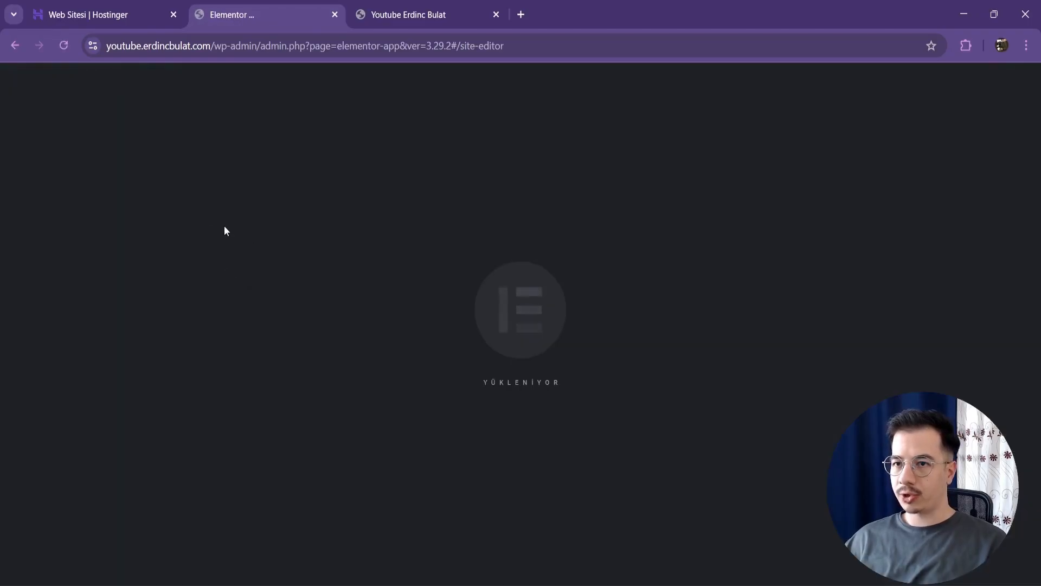
left_click(57, 210)
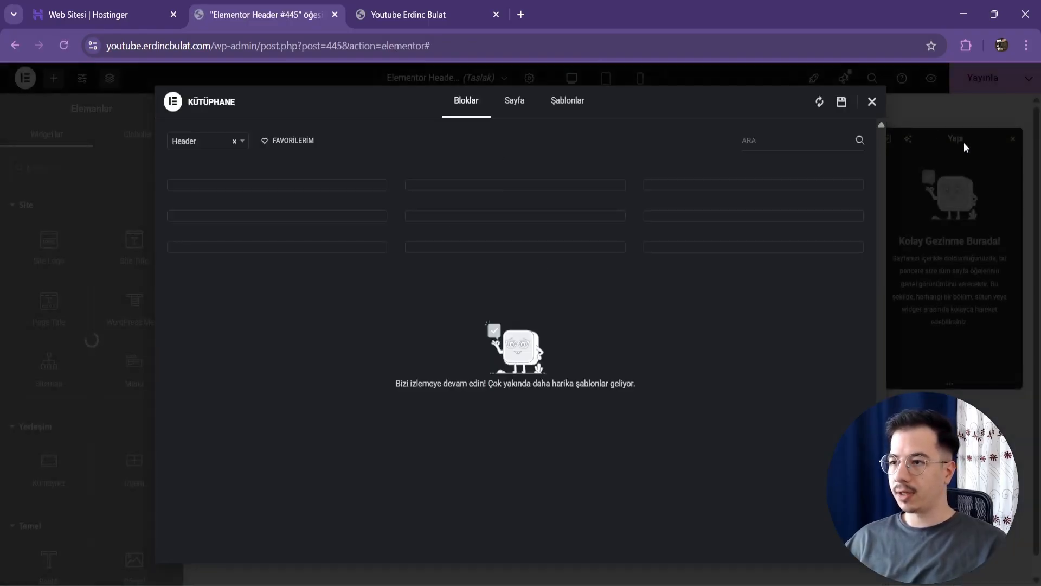
Dismiss the template library, add a two-column Flexbox container, and set its content width to 1440 px
left_click(965, 139)
left_click_drag(964, 139, 293, 323)
left_click(578, 203)
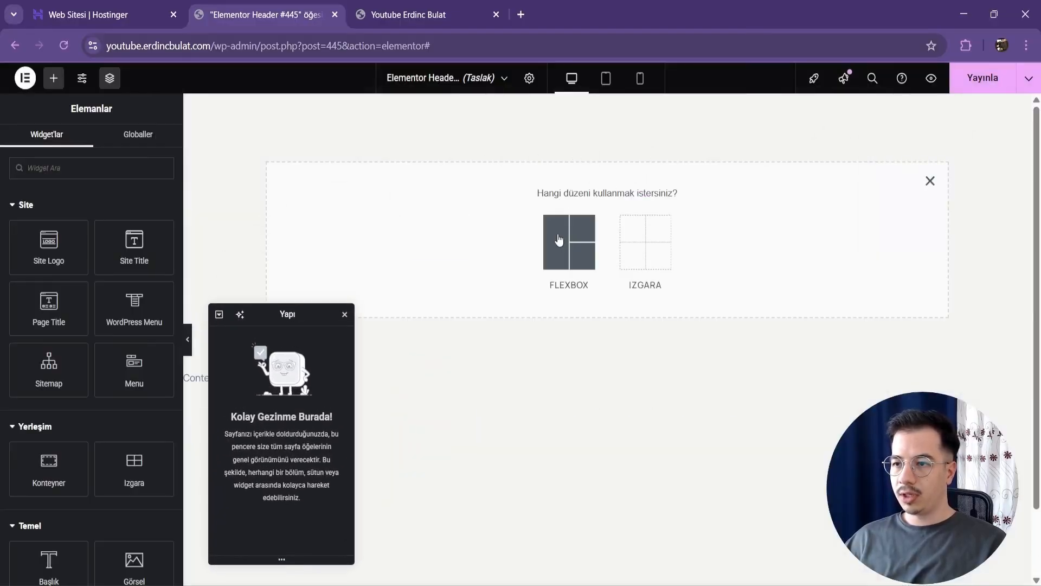
left_click(559, 239)
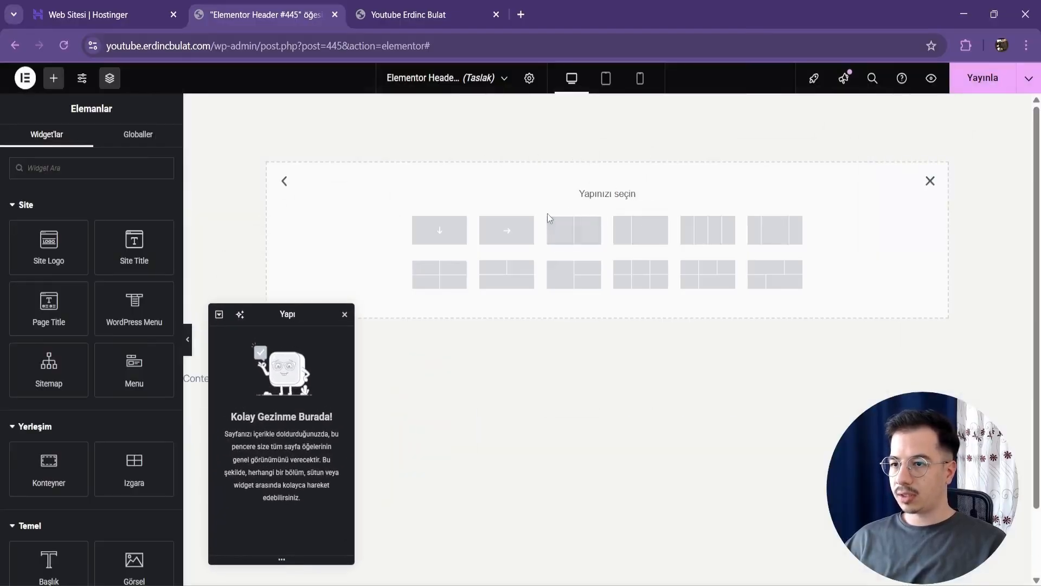
left_click(573, 241)
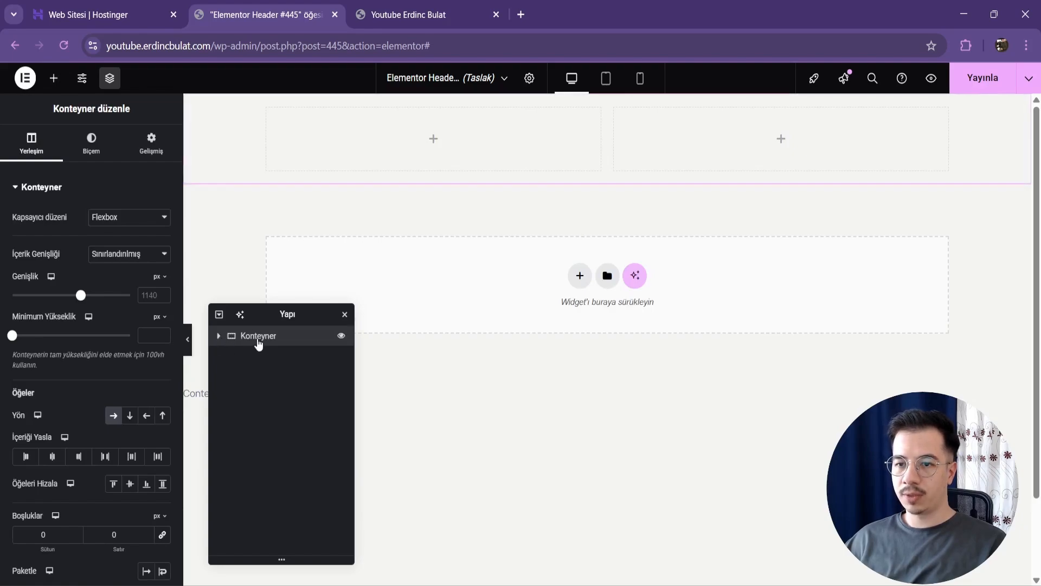
left_click(151, 289)
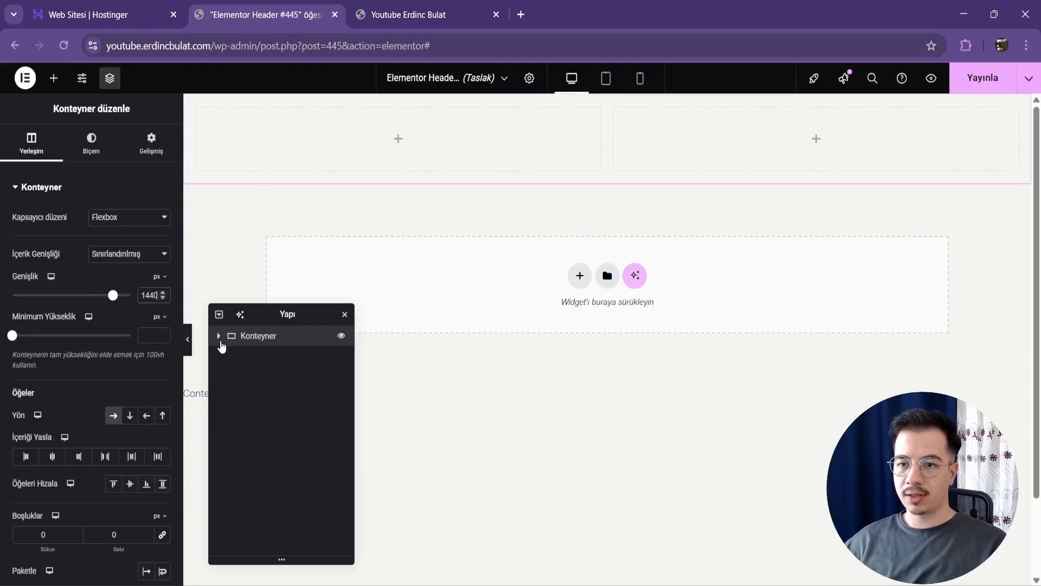
Set the content justification of both inner containers to centre (Orta)
left_click(219, 336)
left_click(262, 355)
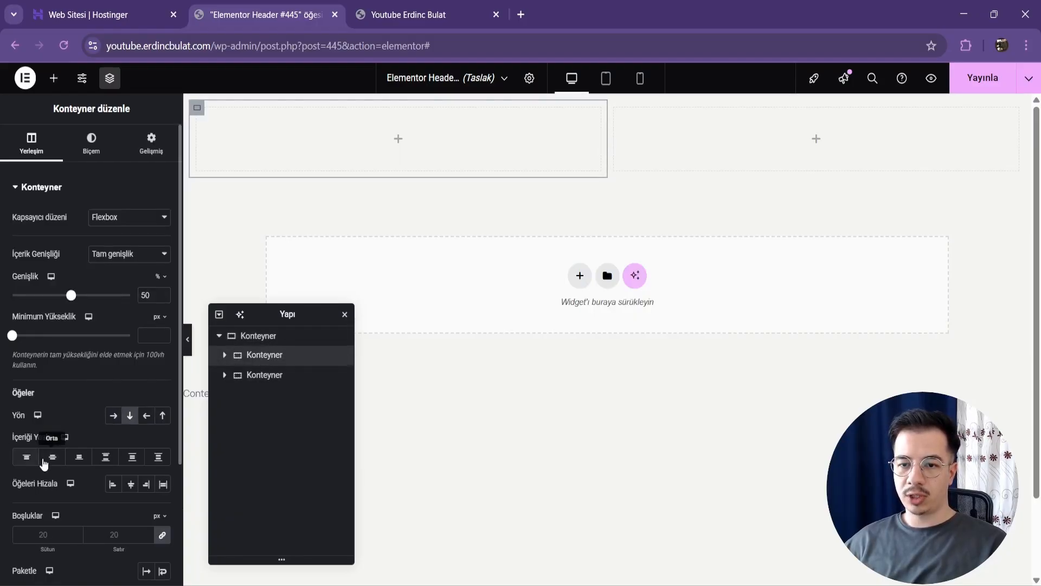
left_click(274, 376)
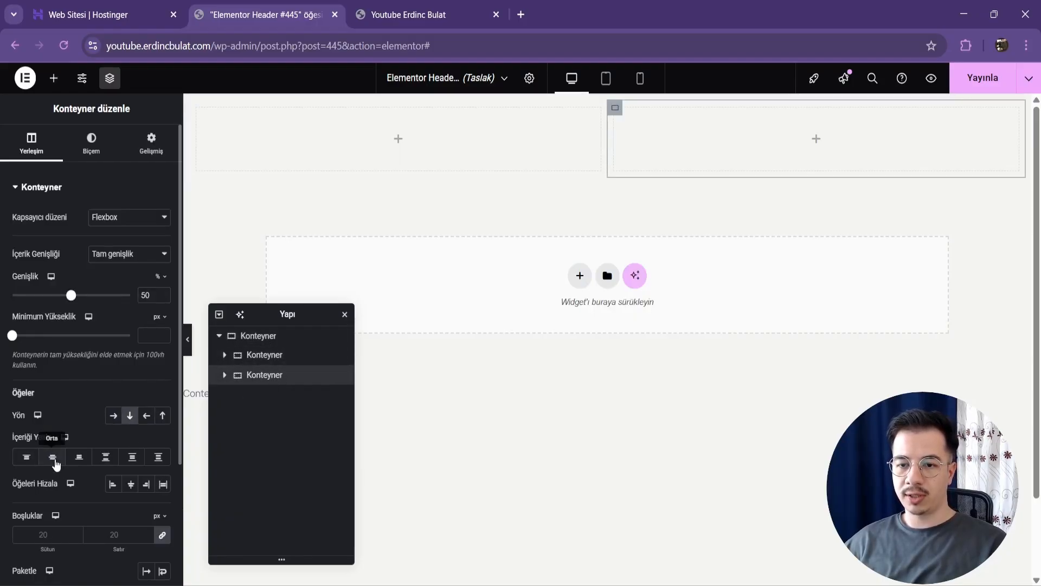
Add an image widget to the first inner container using the logo Adsiz-tasarim-7.png from the media library
left_click(255, 359)
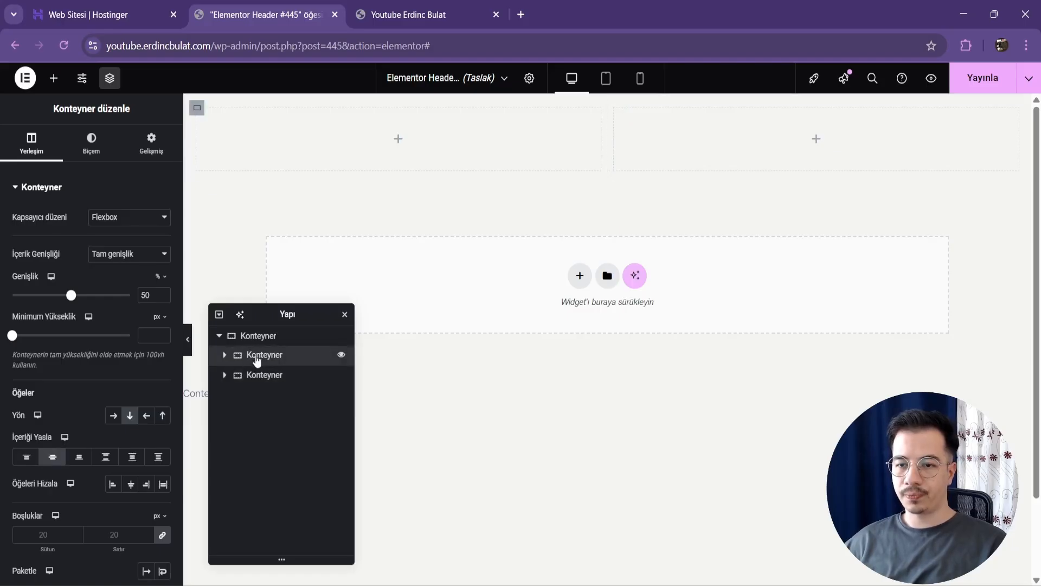
left_click(227, 358)
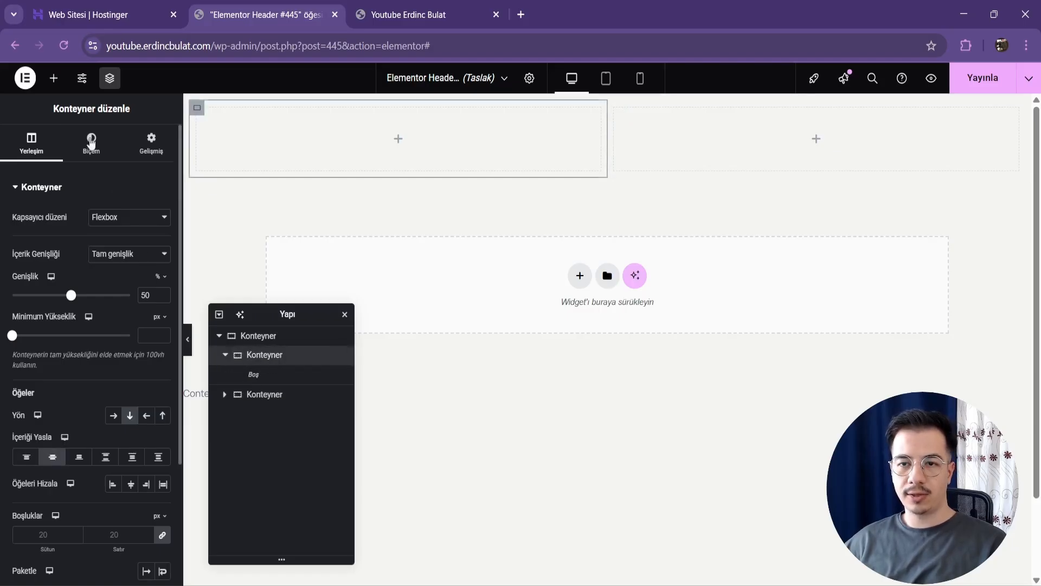
left_click(54, 79)
left_click_drag(134, 561, 398, 138)
left_click(115, 251)
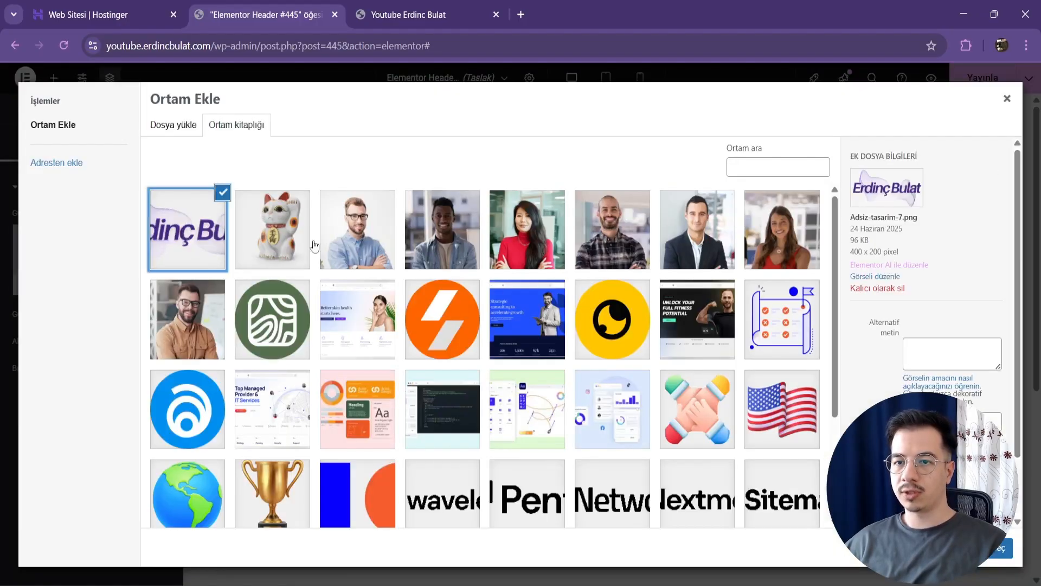
left_click(1000, 553)
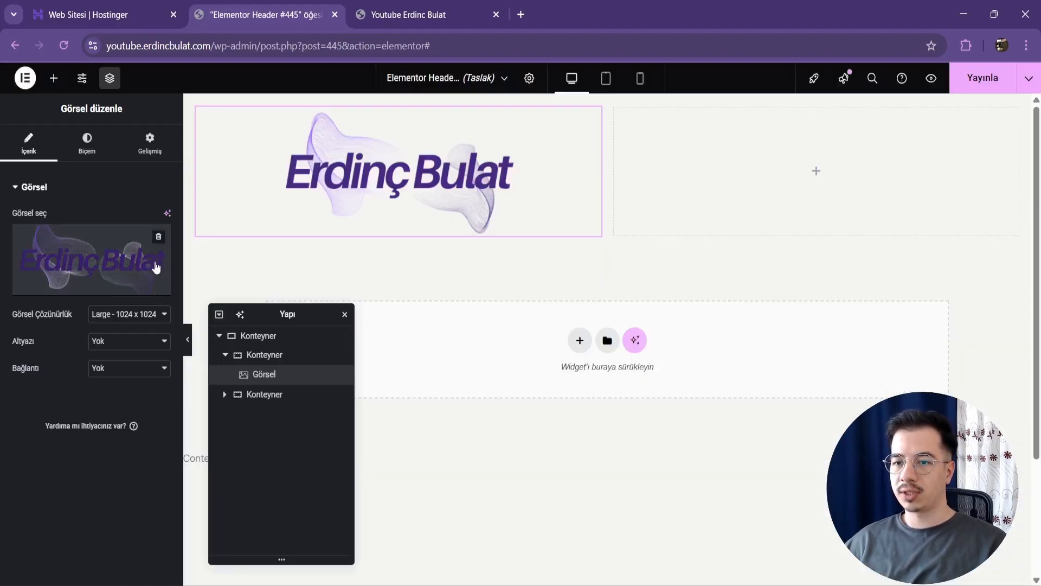
Set the logo image's width to 20% and align it to the left of its container
left_click(93, 156)
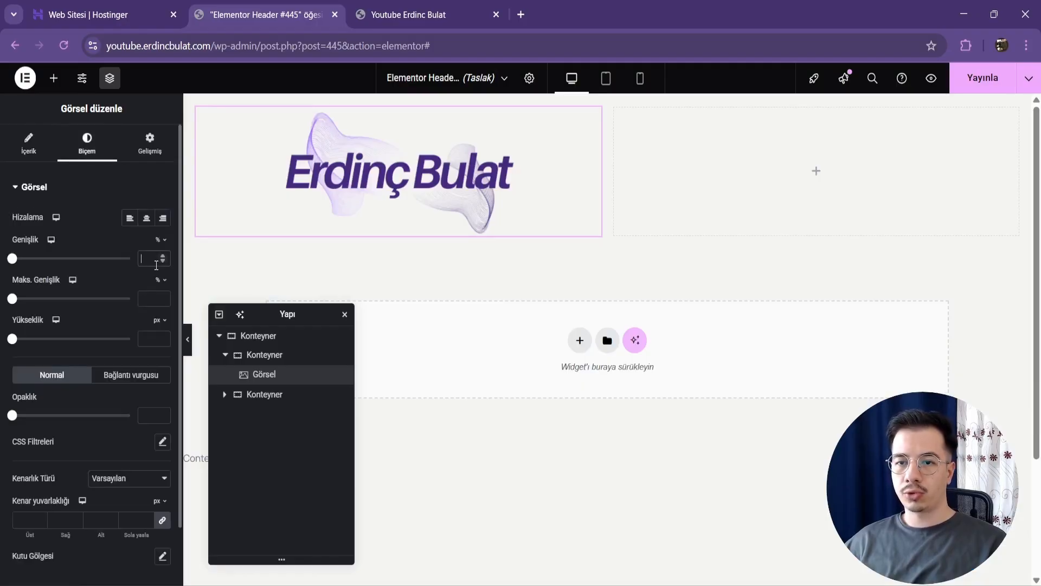
left_click(156, 265)
type("60")
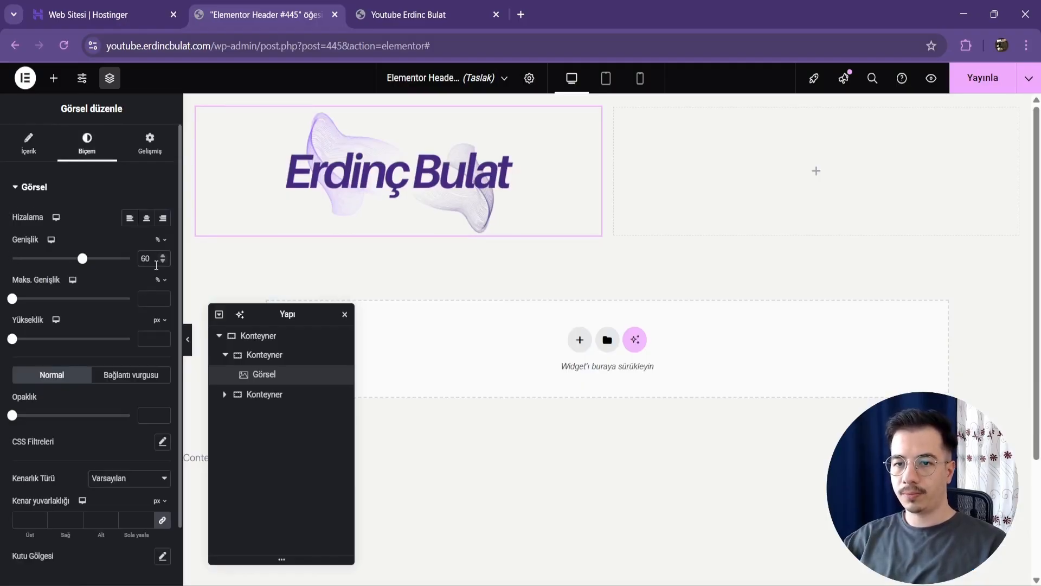
key("BackSpace")
key("BackSpace")
type("20")
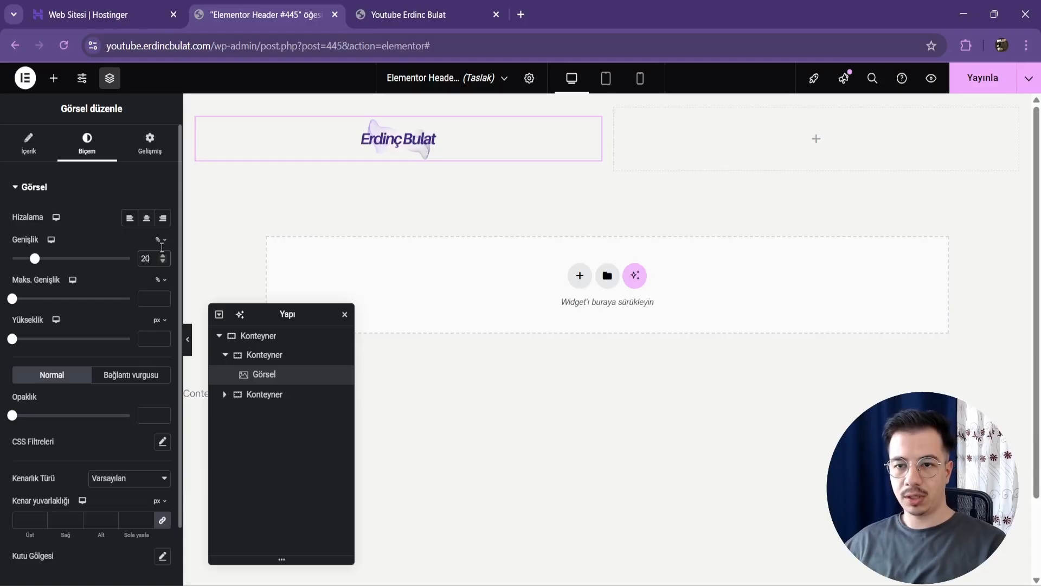
left_click(130, 220)
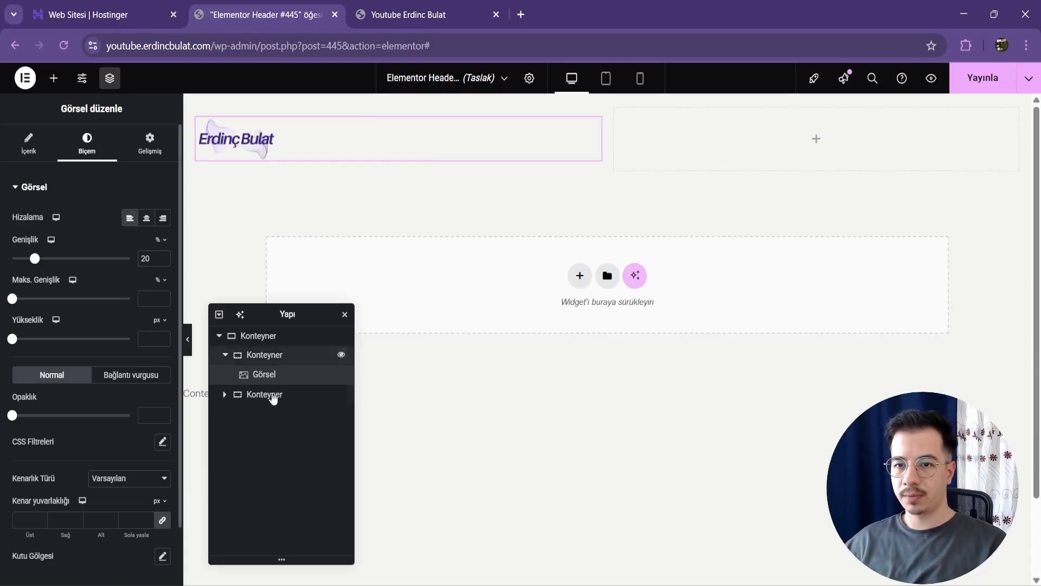
Find the WordPress Menu widget by searching for "nav" and add it to the second inner container
left_click(227, 401)
left_click(226, 400)
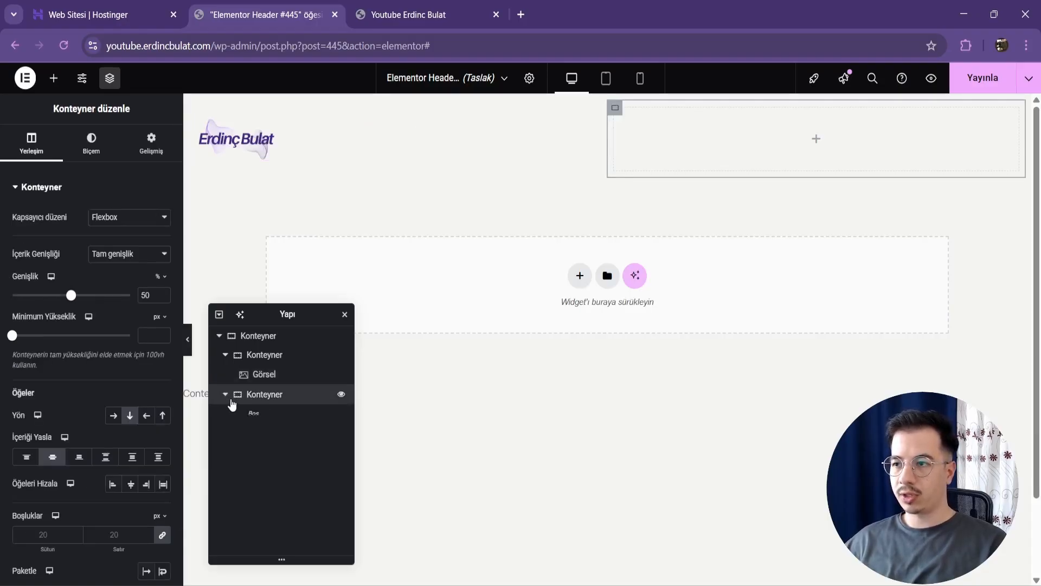
left_click(56, 79)
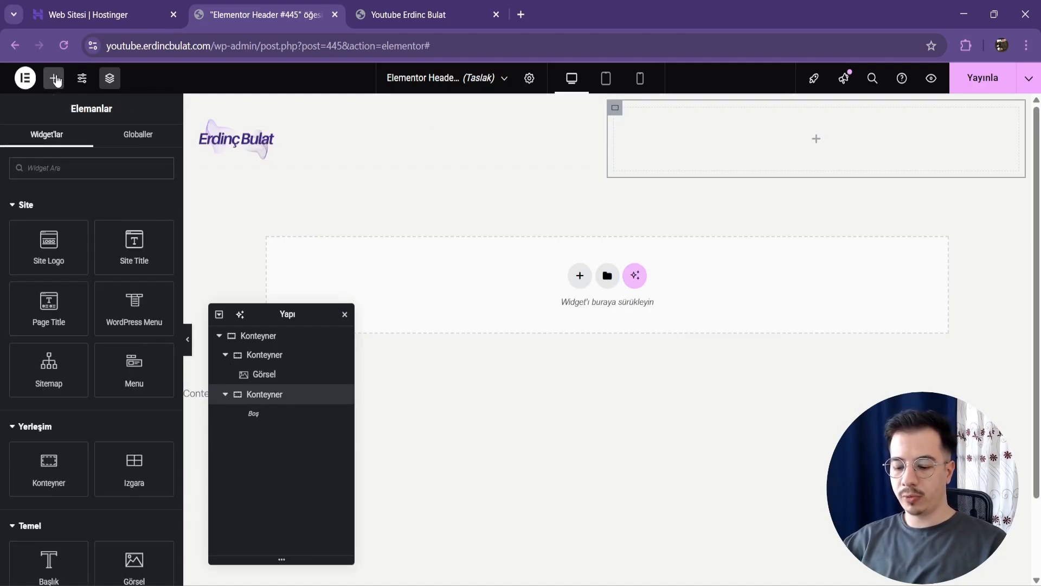
type("nav")
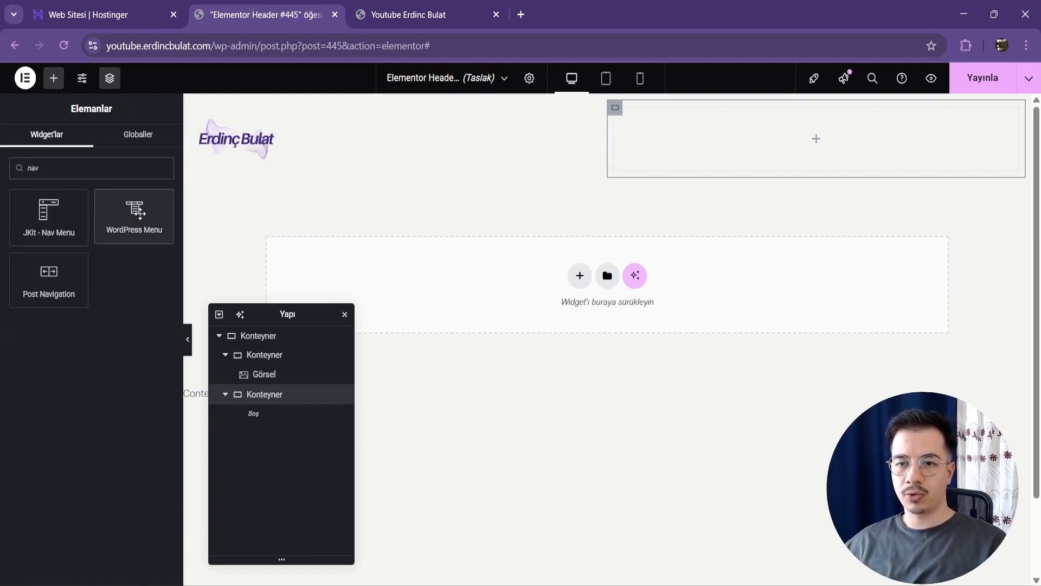
left_click(133, 216)
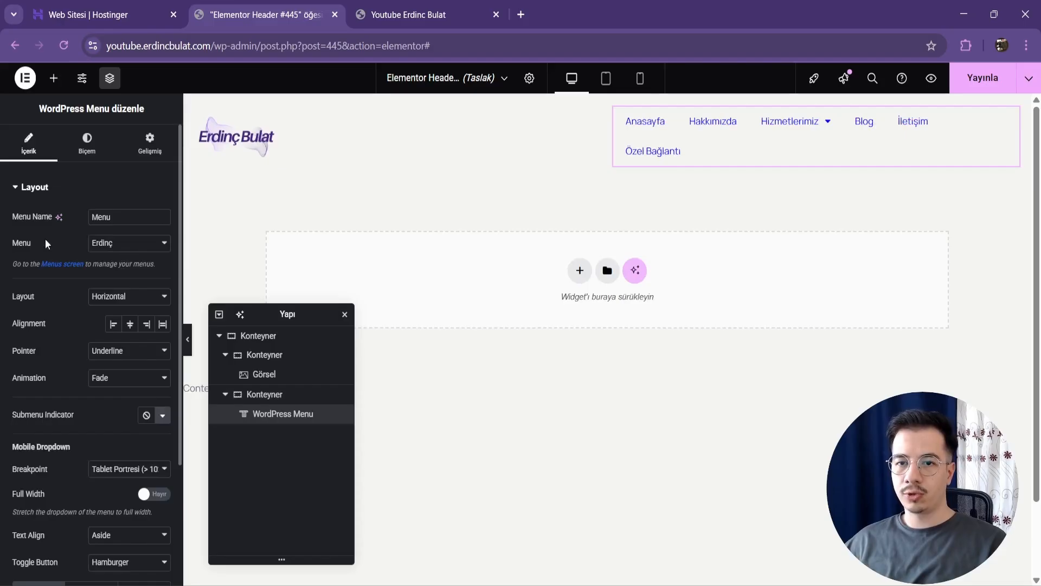
Assign the Main menu to the WordPress Menu widget and set its alignment to End
left_click(111, 245)
left_click(117, 277)
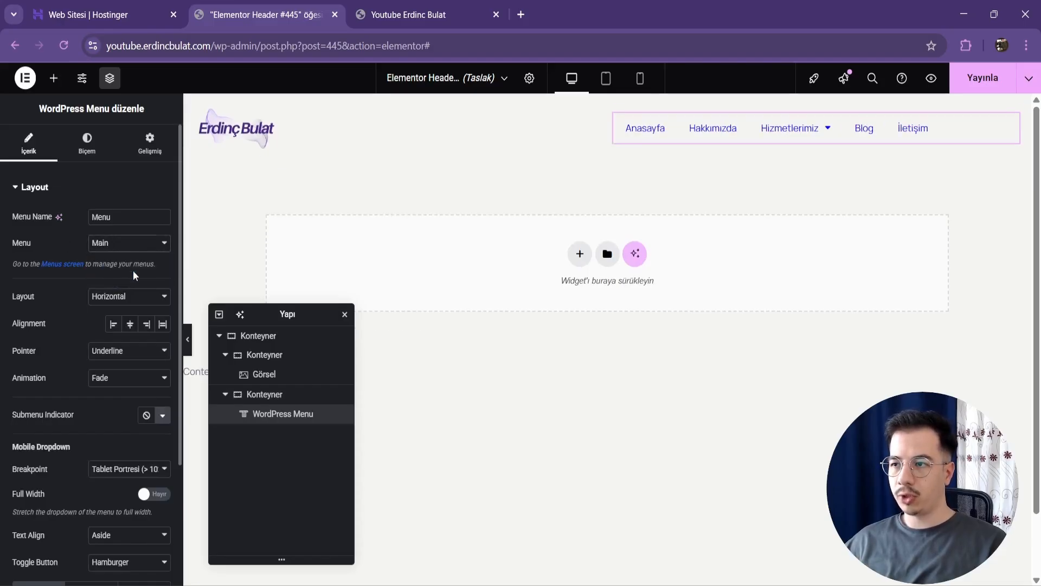
left_click(152, 325)
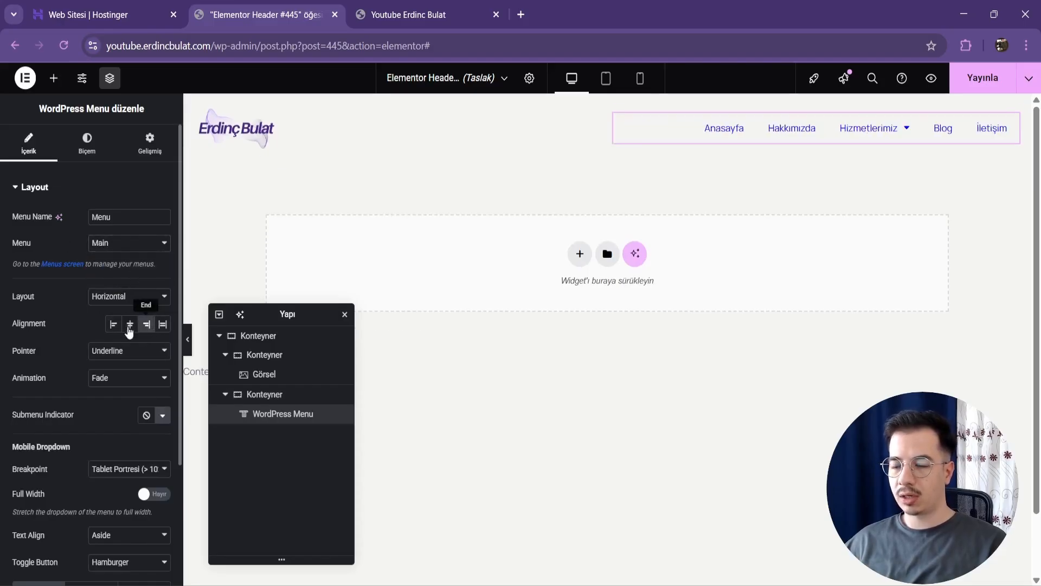
Set the main menu's normal text colour to the black global colour
left_click(87, 144)
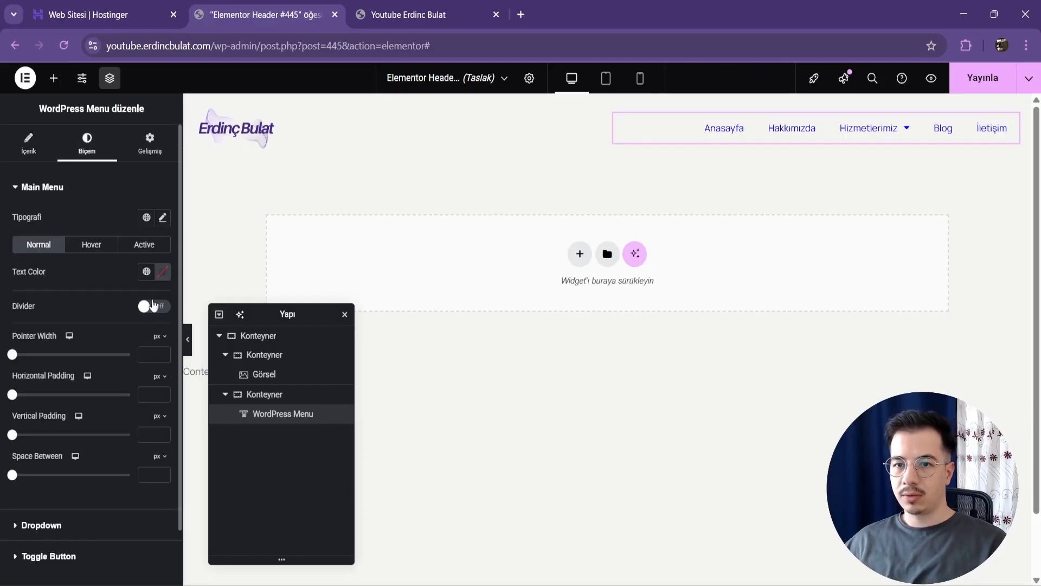
left_click(146, 273)
left_click(100, 355)
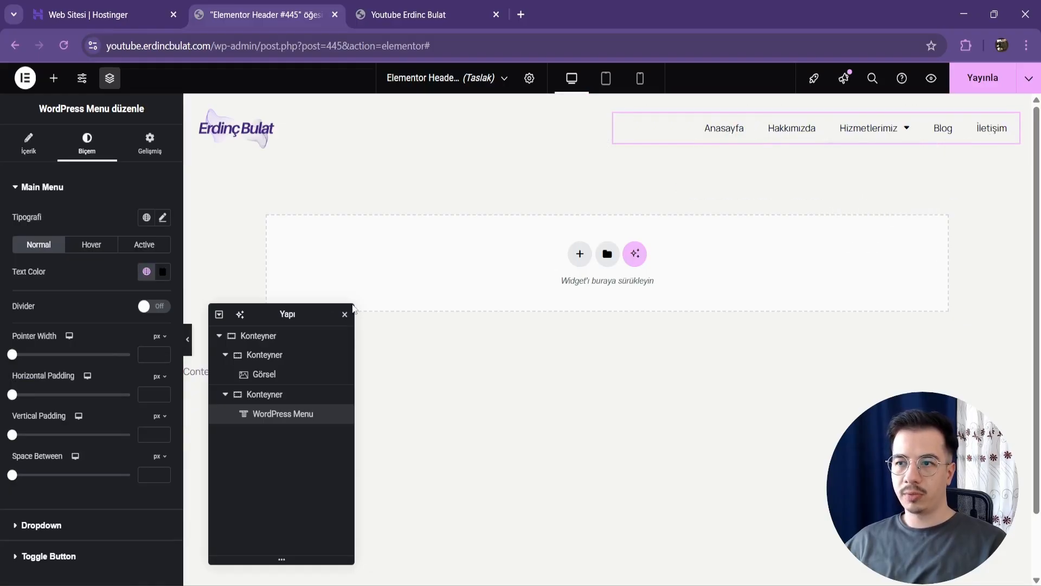
Set the padding of both the menu container and the logo container to 0 px on all sides
left_click_drag(270, 316, 278, 308)
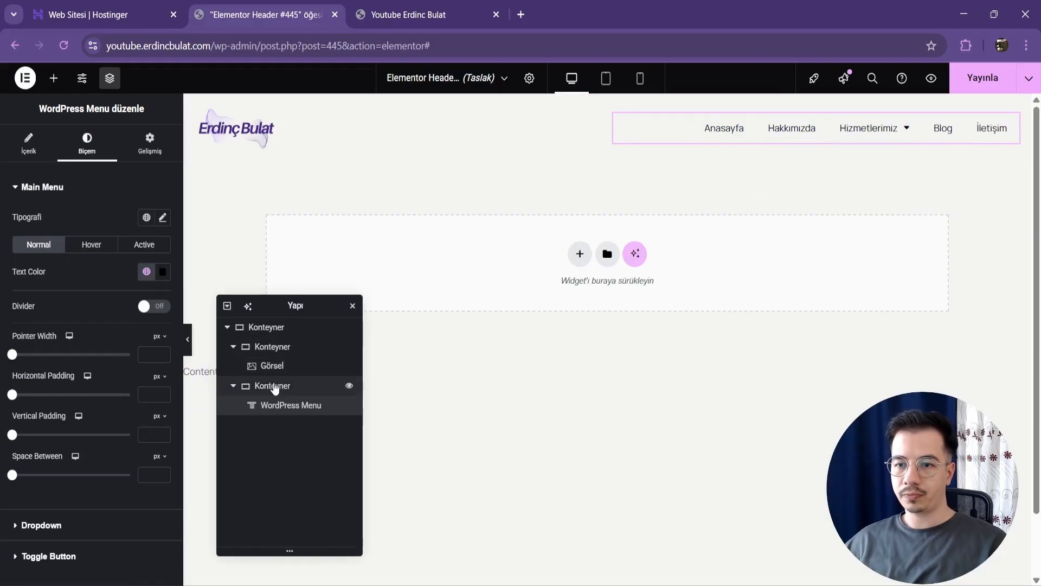
left_click(274, 387)
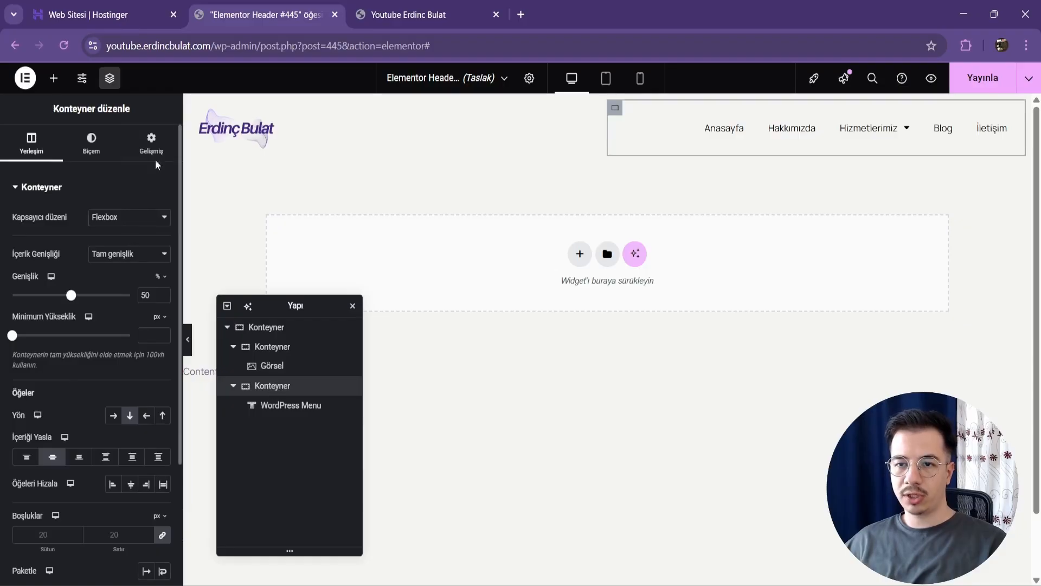
left_click(151, 144)
left_click(162, 282)
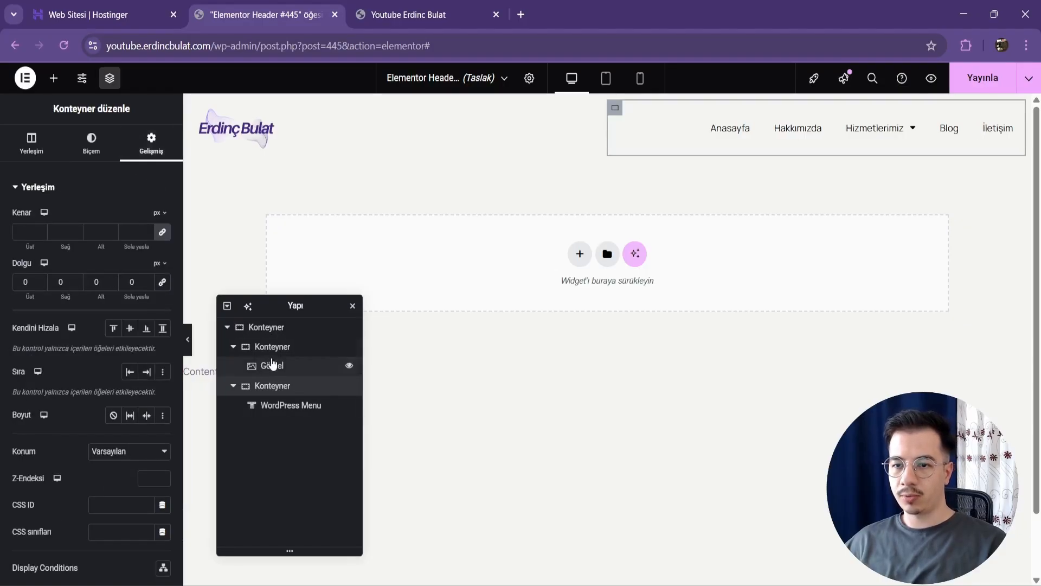
left_click(222, 345)
left_click(154, 145)
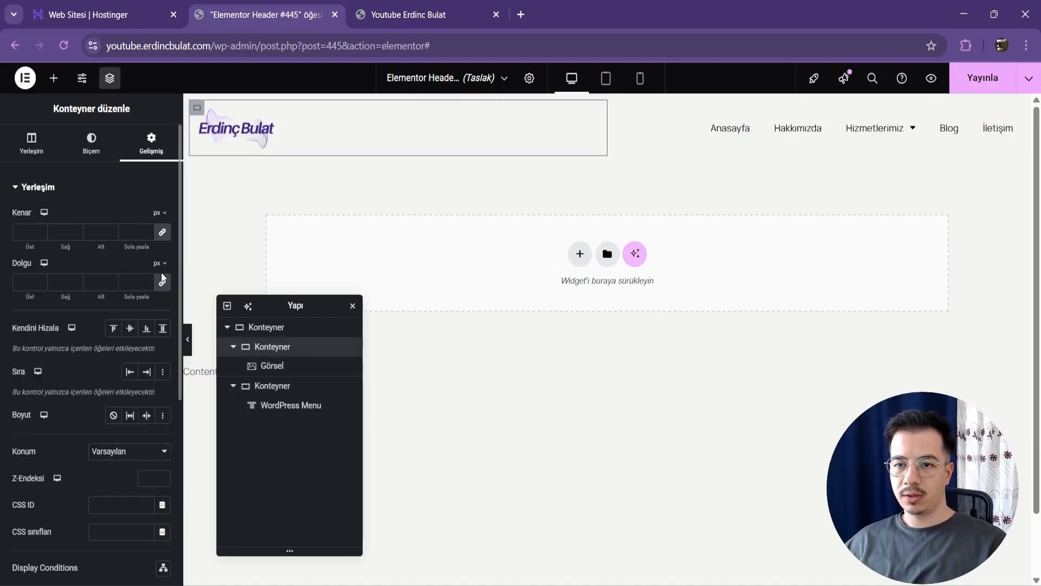
left_click(162, 281)
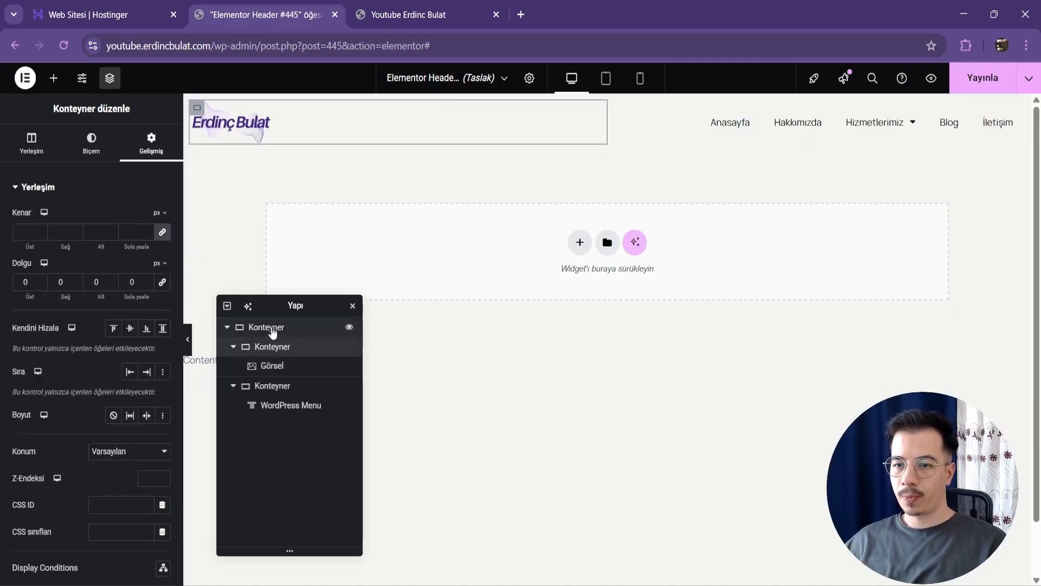
Publish the header with an Include condition of Singular, Sayfalar, limited to the Anasayfa (YİNELE) page
left_click(272, 328)
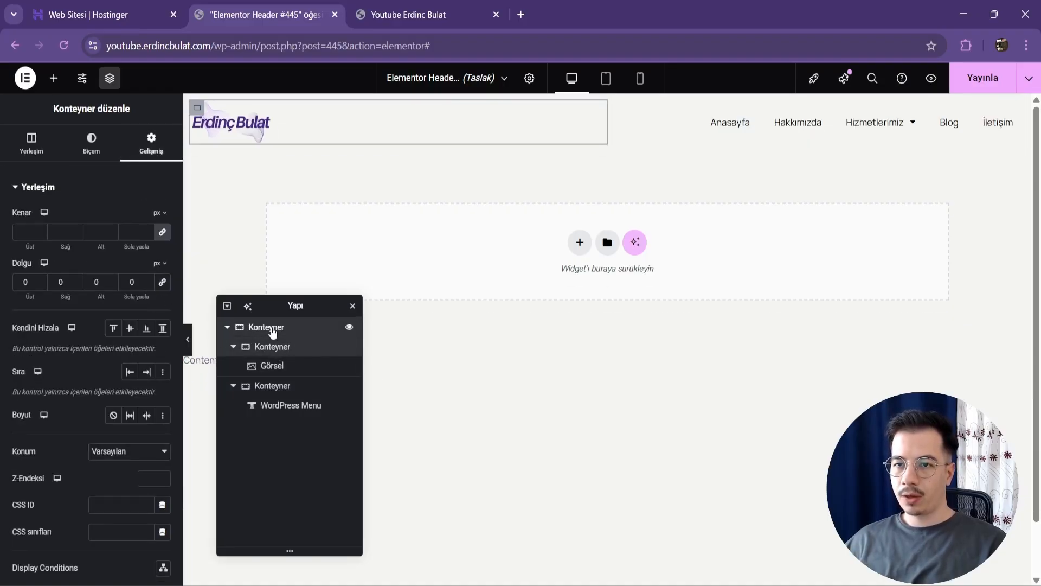
left_click(983, 85)
left_click(522, 371)
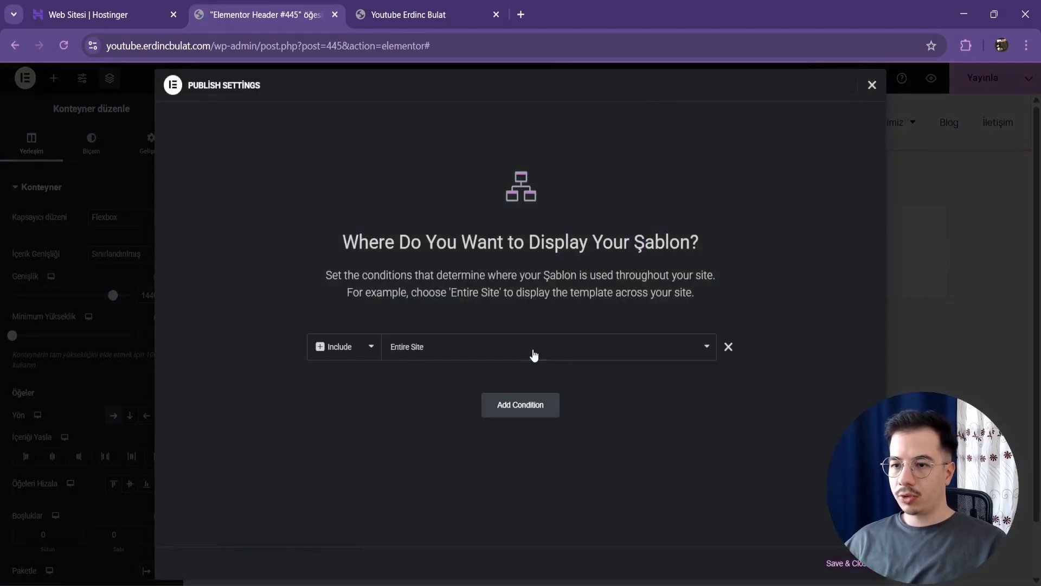
left_click(534, 355)
left_click(472, 415)
left_click(588, 350)
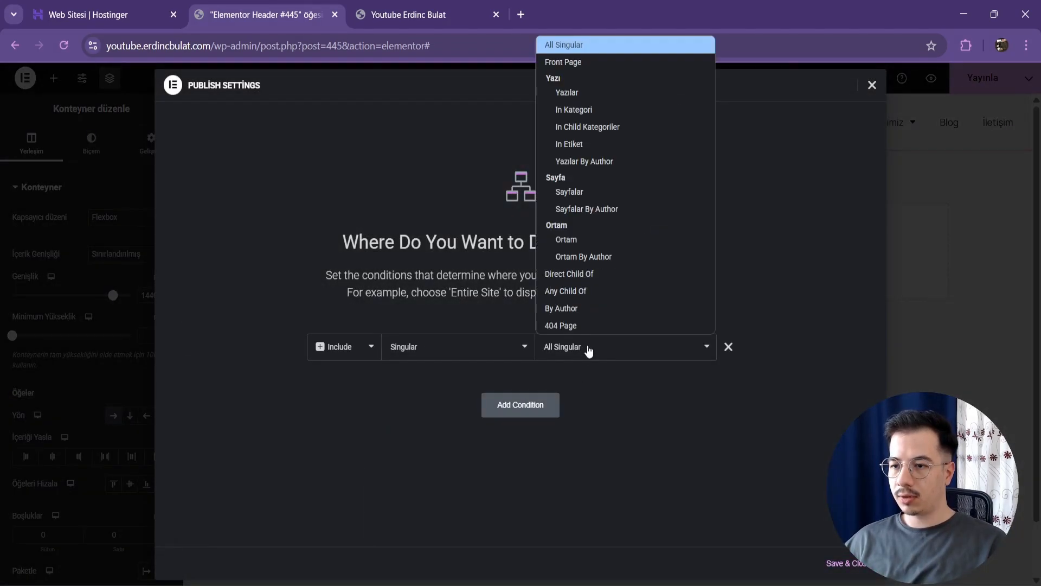
left_click(604, 192)
type("anas")
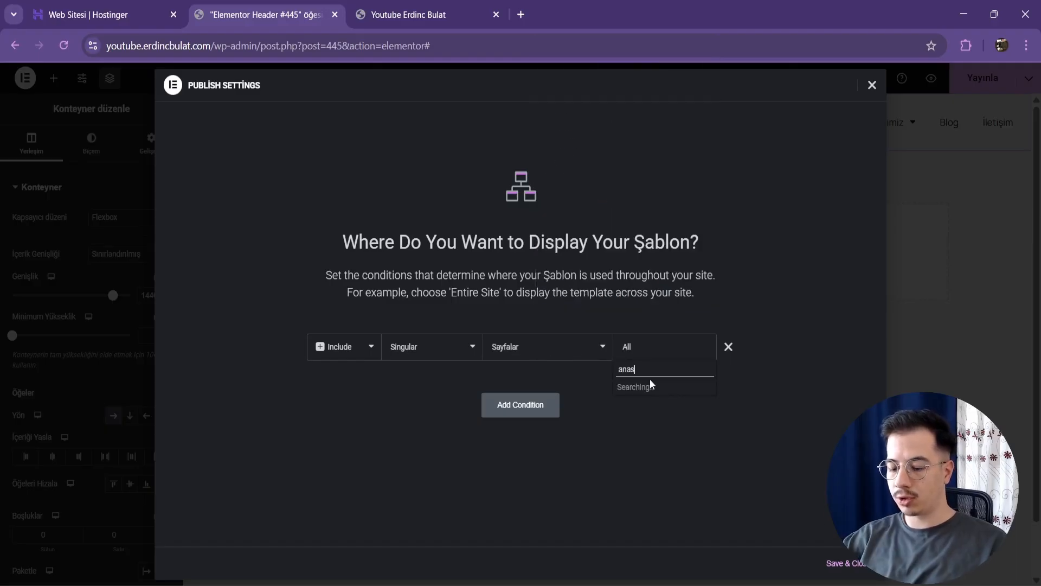
left_click(651, 388)
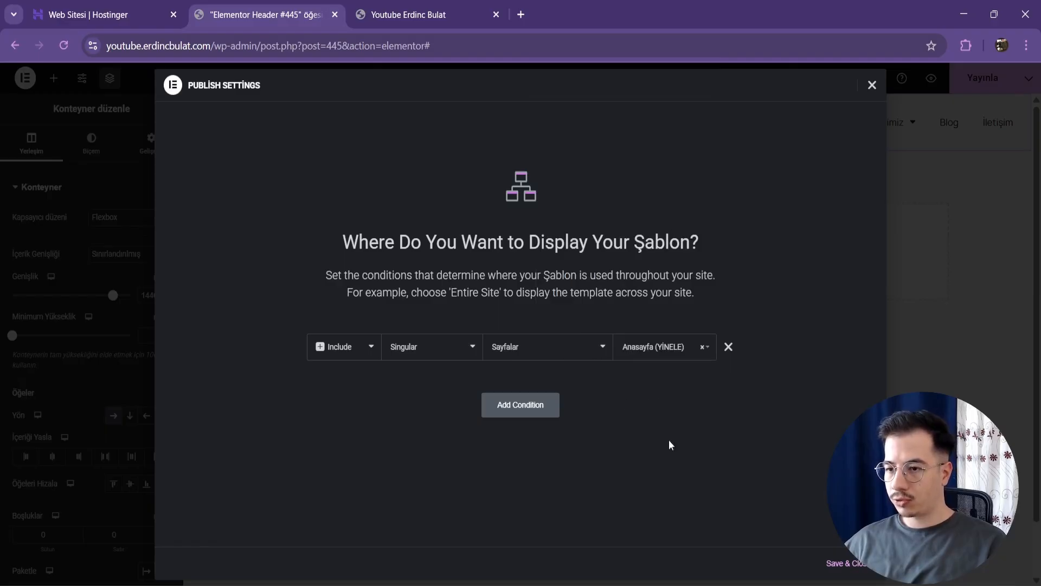
left_click(845, 563)
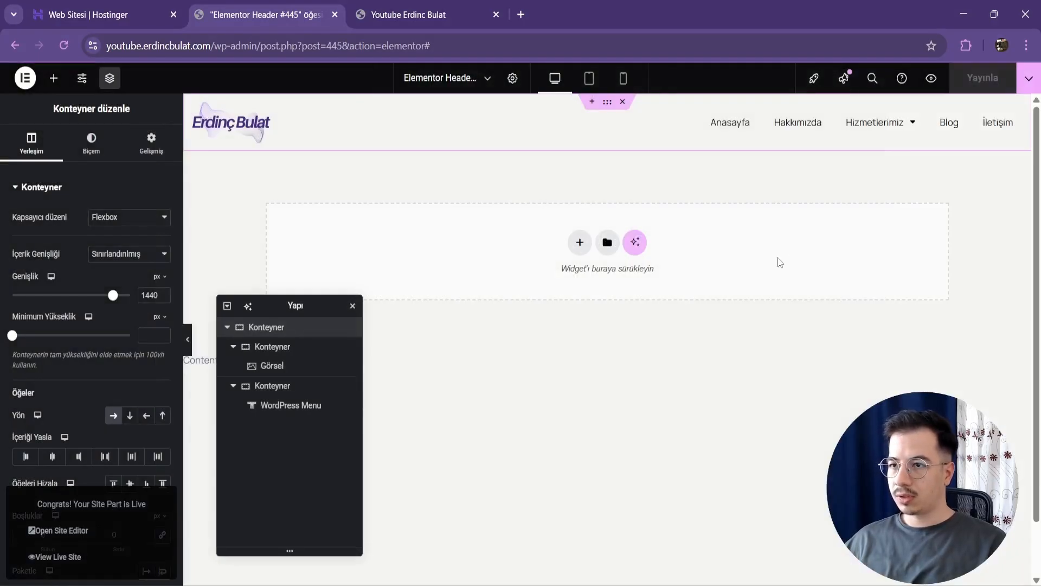
Open the WordPress admin from the live site in a new tab and view the Anasayfa (YİNELE) page from the Sayfalar list
left_click(408, 7)
mouse_move(11, 73)
right_click(18, 90)
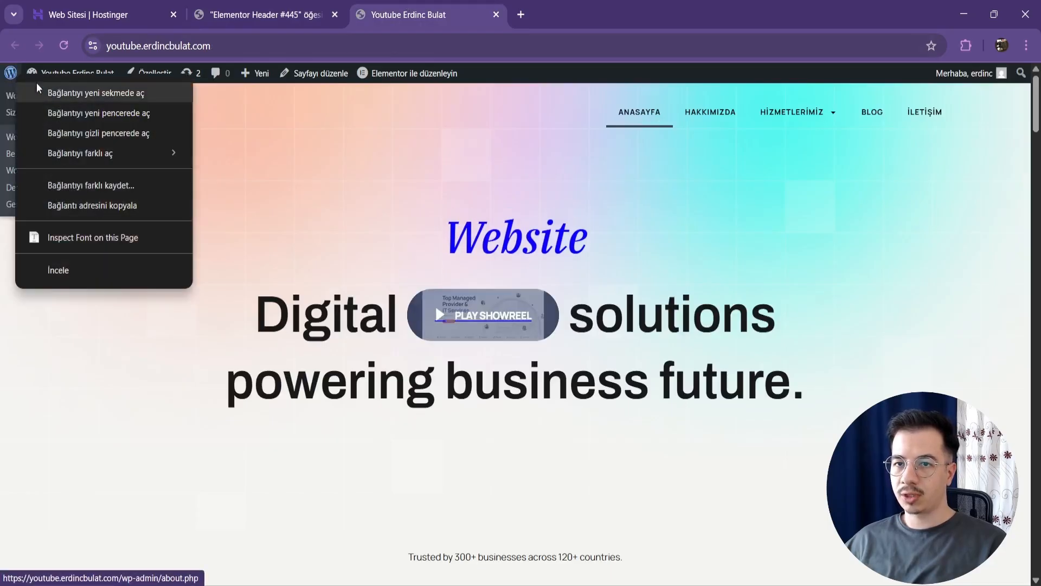
left_click(92, 93)
left_click(585, 14)
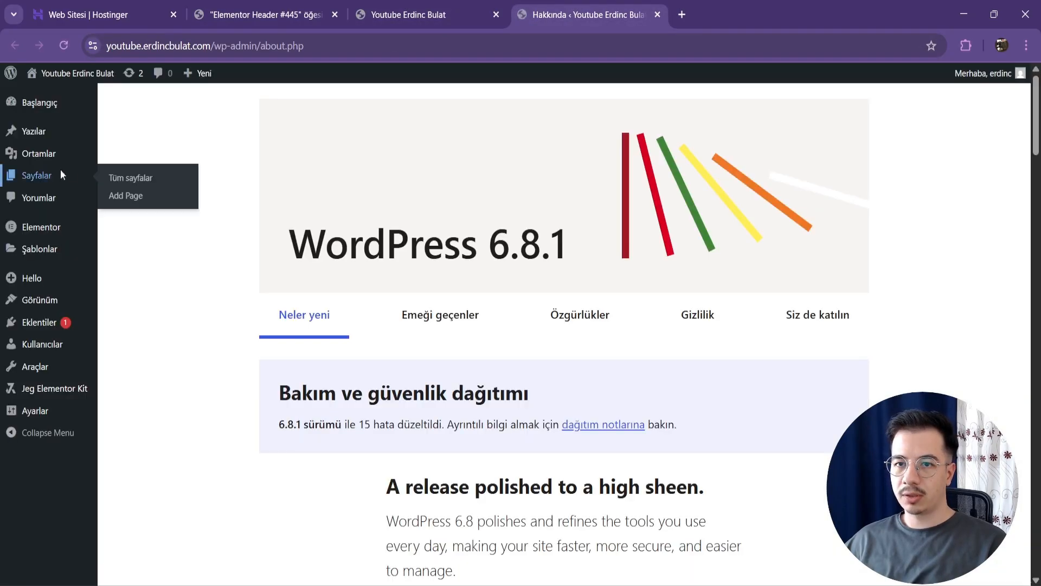
left_click(60, 173)
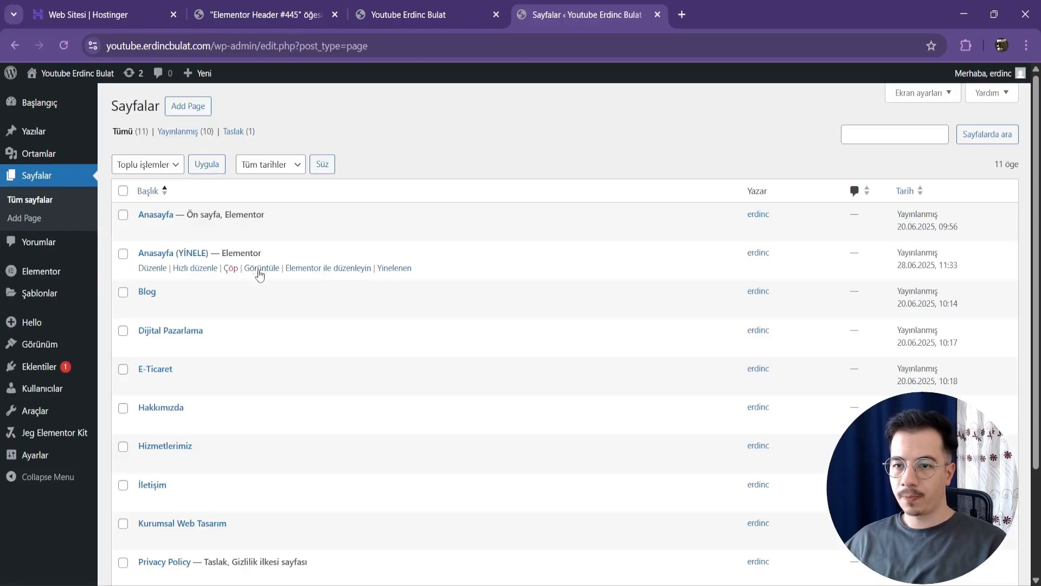
left_click(260, 274)
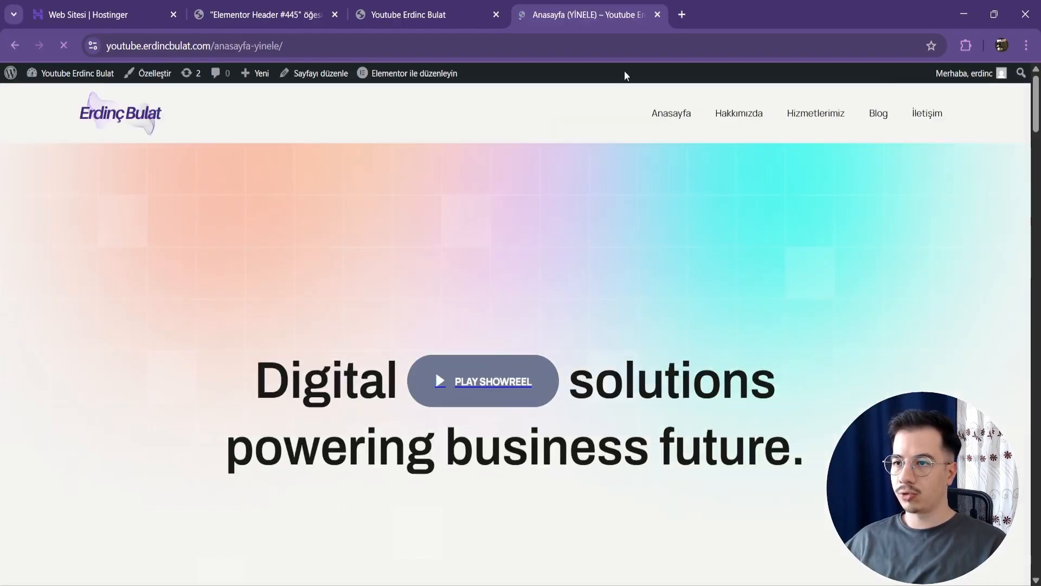
Place the Anasayfa (YİNELE) browser tab beside the header editor's tab and compare the published header with the editor version
left_click_drag(569, 13, 434, 7)
left_click(320, 8)
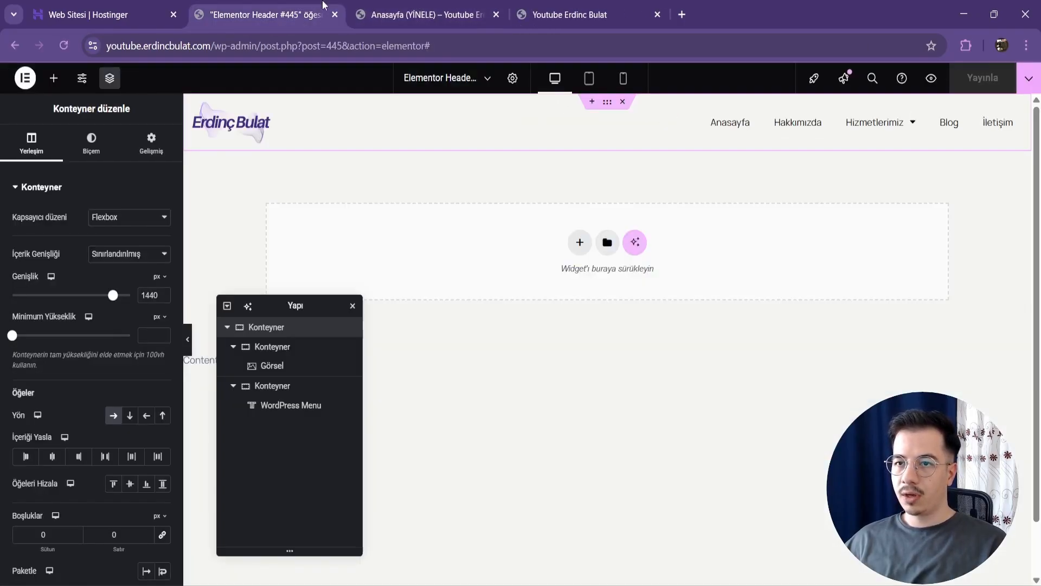
left_click(432, 7)
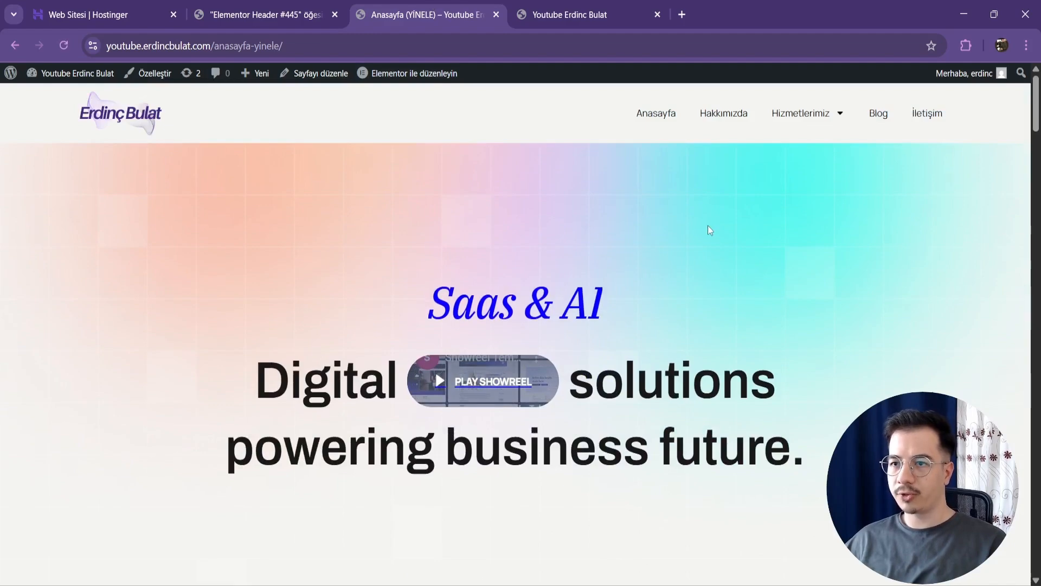
Set the outer header container's bottom margin to -100 px with its sides unlinked, and its Z-index to 99
left_click(274, 5)
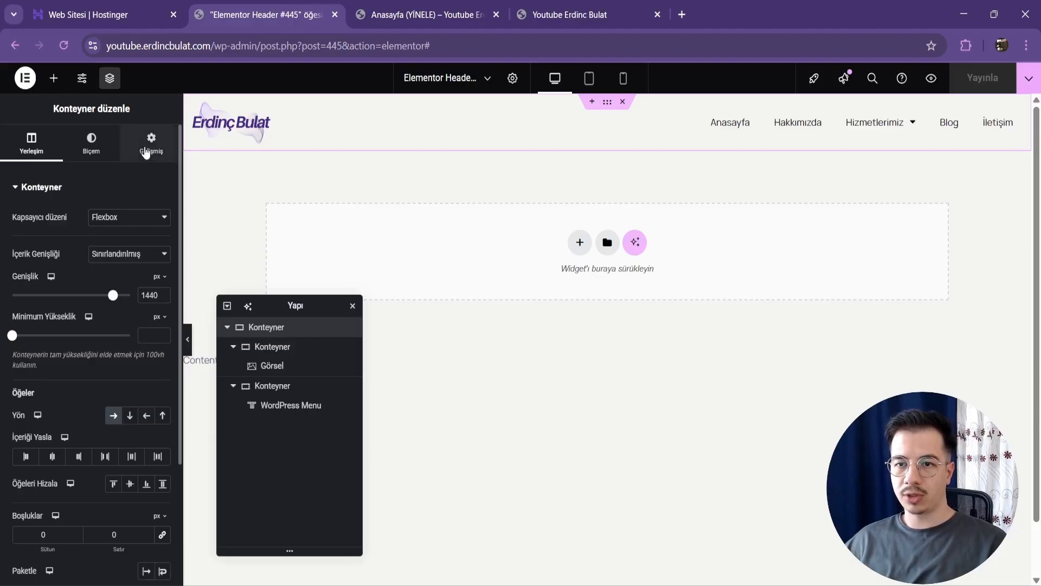
left_click(147, 153)
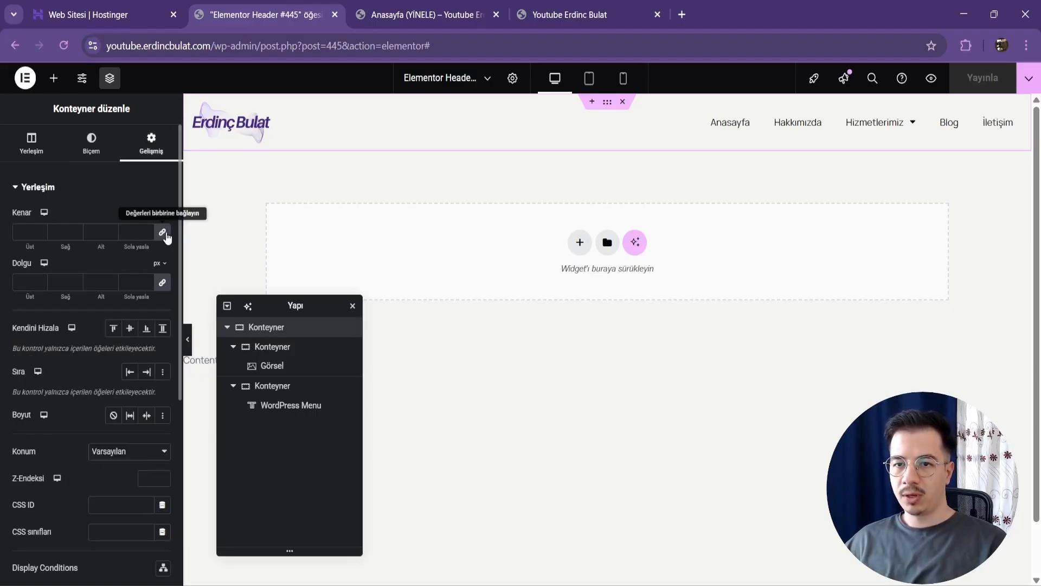
left_click(163, 234)
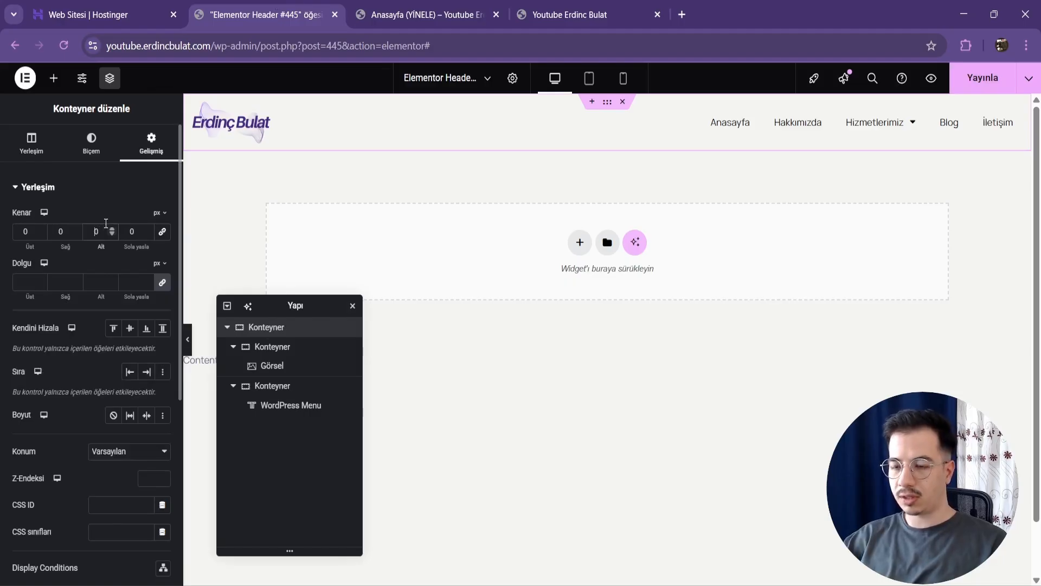
type("-100")
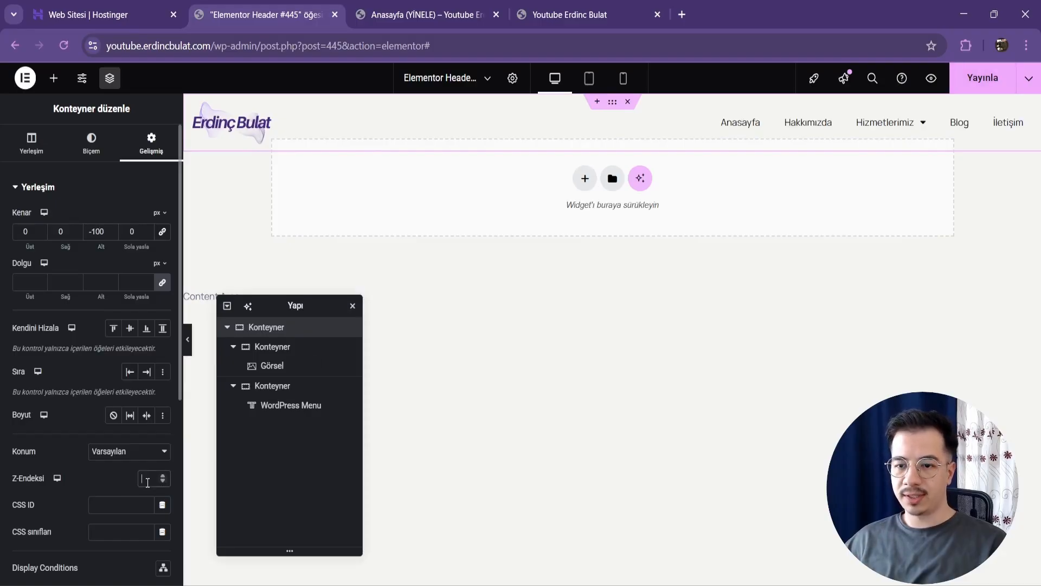
type("99")
Publish the header changes and reload the Anasayfa (YİNELE) page to check the header over the hero background
left_click(983, 78)
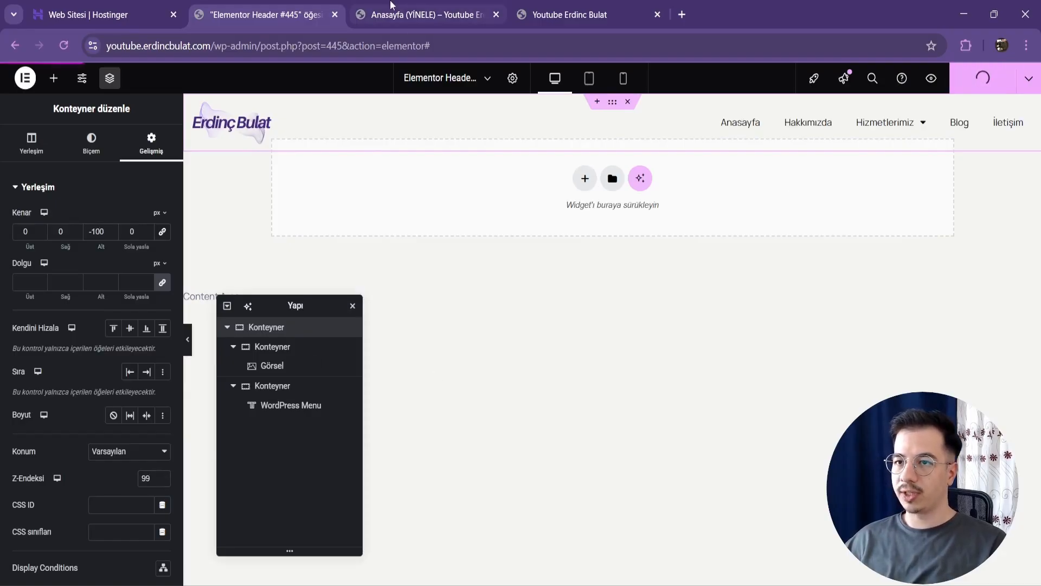
left_click(413, 12)
left_click(64, 46)
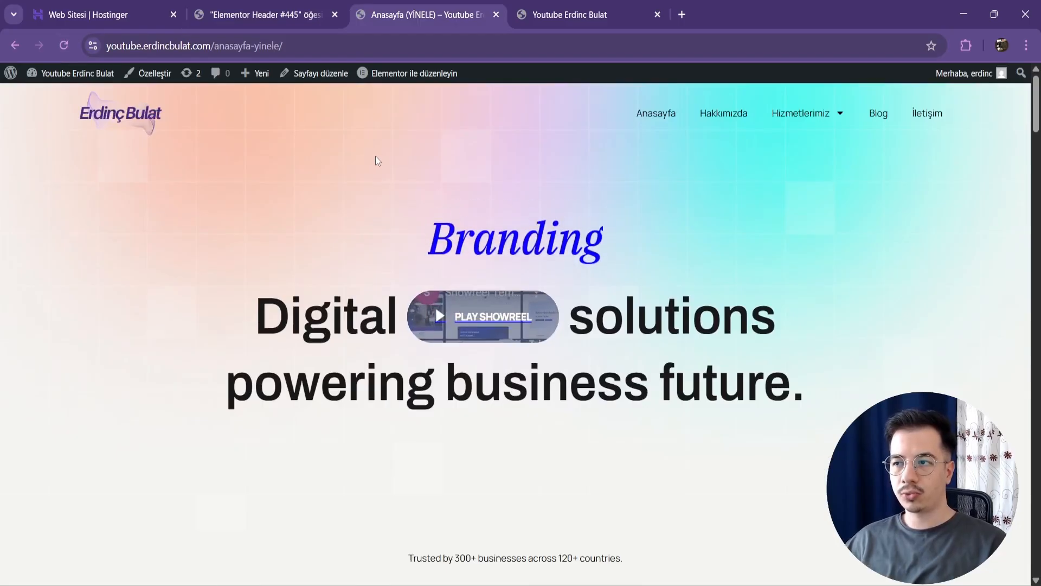
Make the outer header container stick to Top through its motion effects, with an Effects Offset of 100
left_click(287, 9)
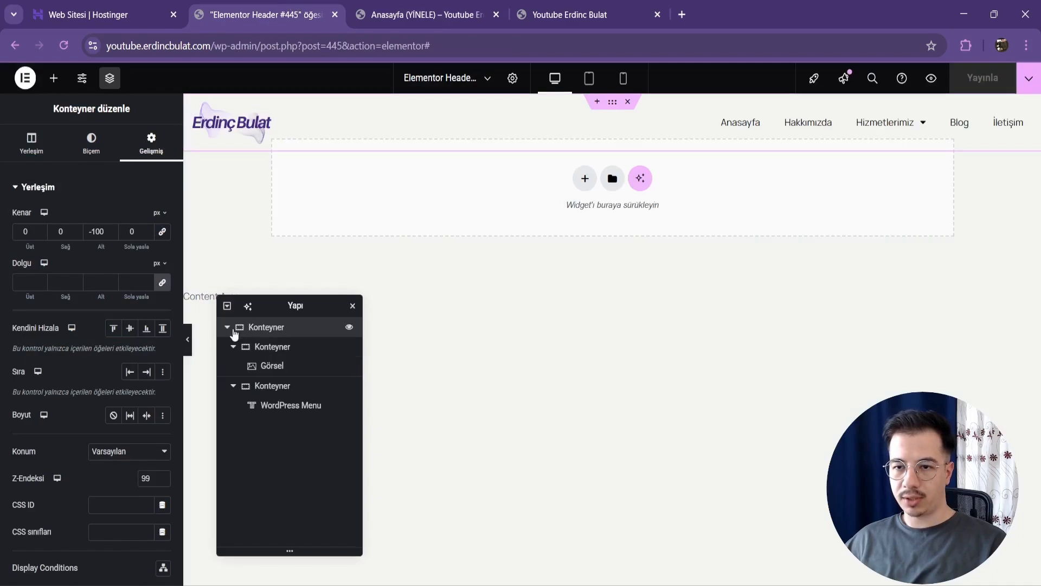
scroll(79, 421, "down", 5)
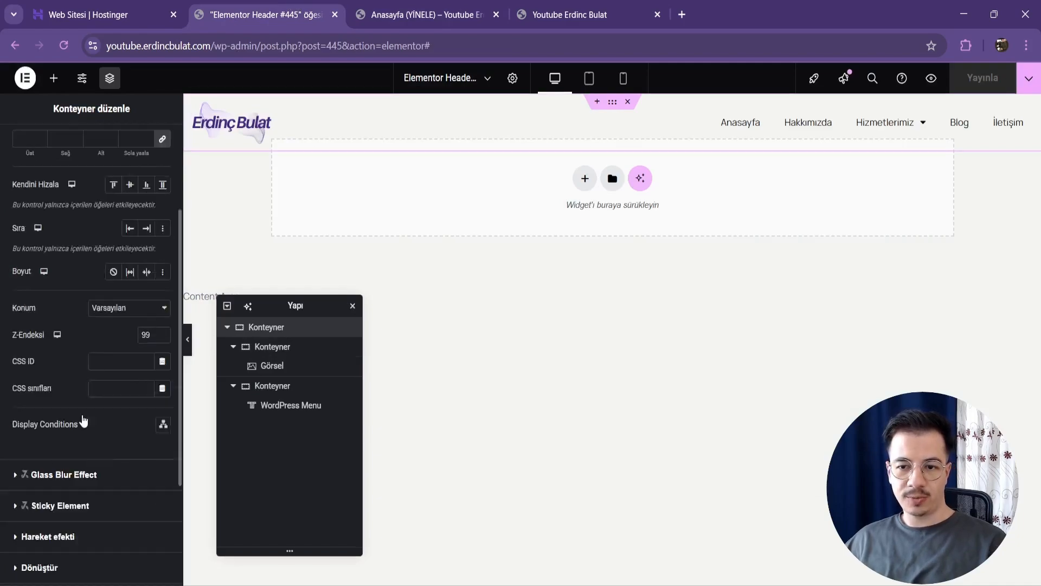
left_click(75, 399)
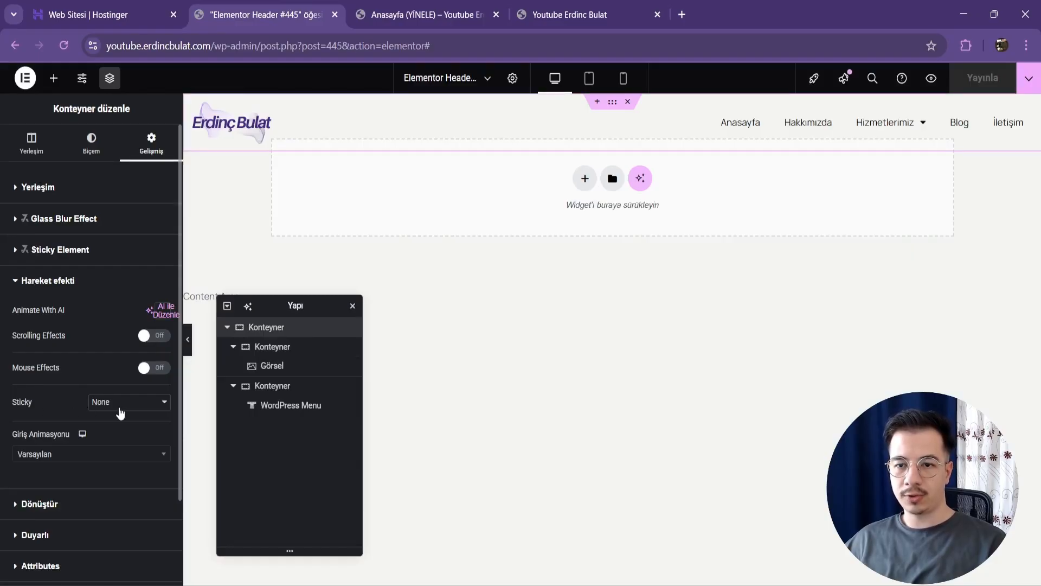
left_click(120, 413)
left_click(108, 436)
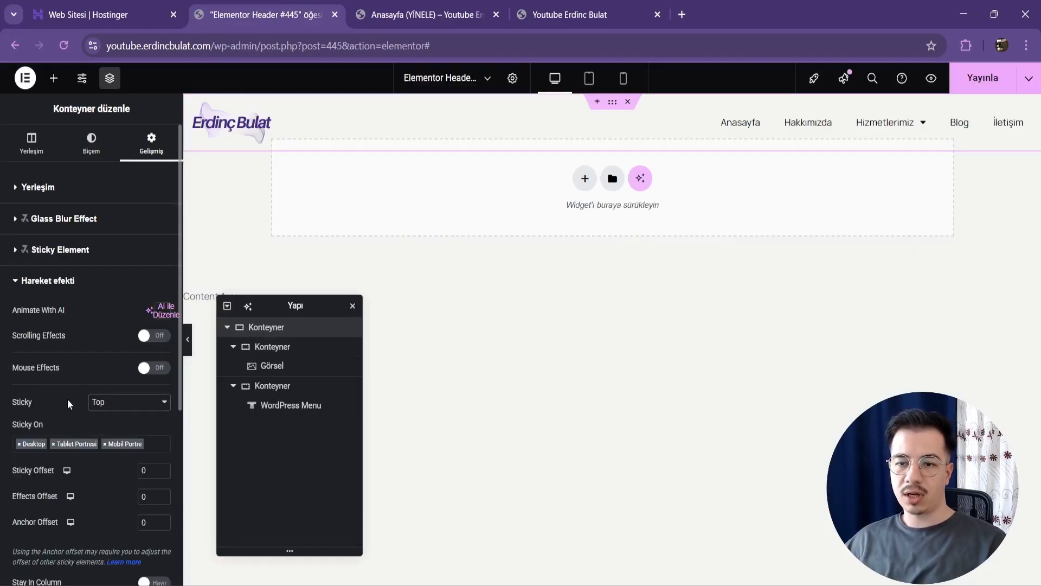
scroll(68, 405, "down", 2)
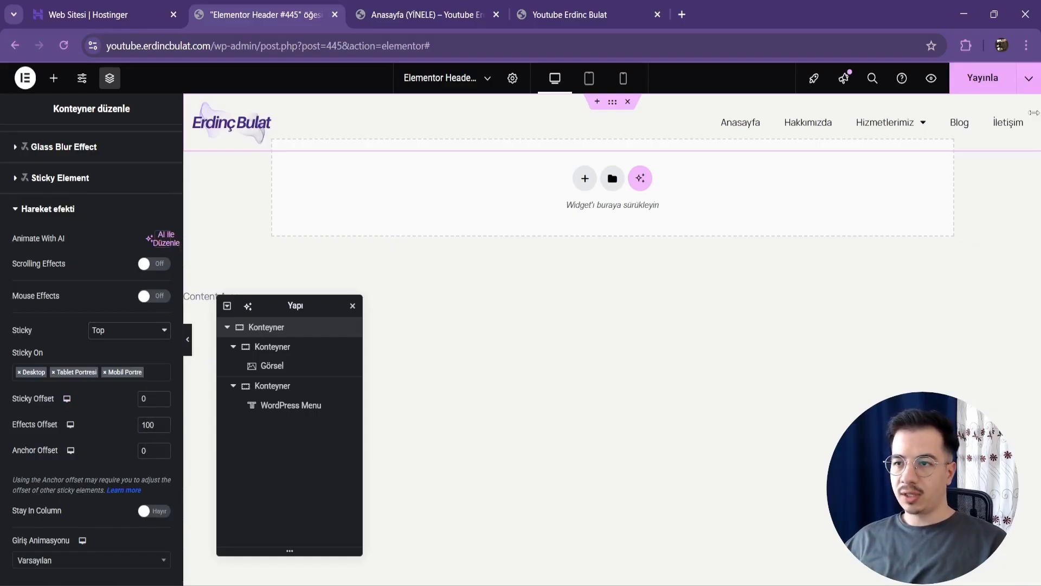
Publish the header and reload the Anasayfa (YİNELE) page to check the sticky header while scrolling and the Hizmetlerimiz submenu
left_click(983, 82)
left_click(419, 6)
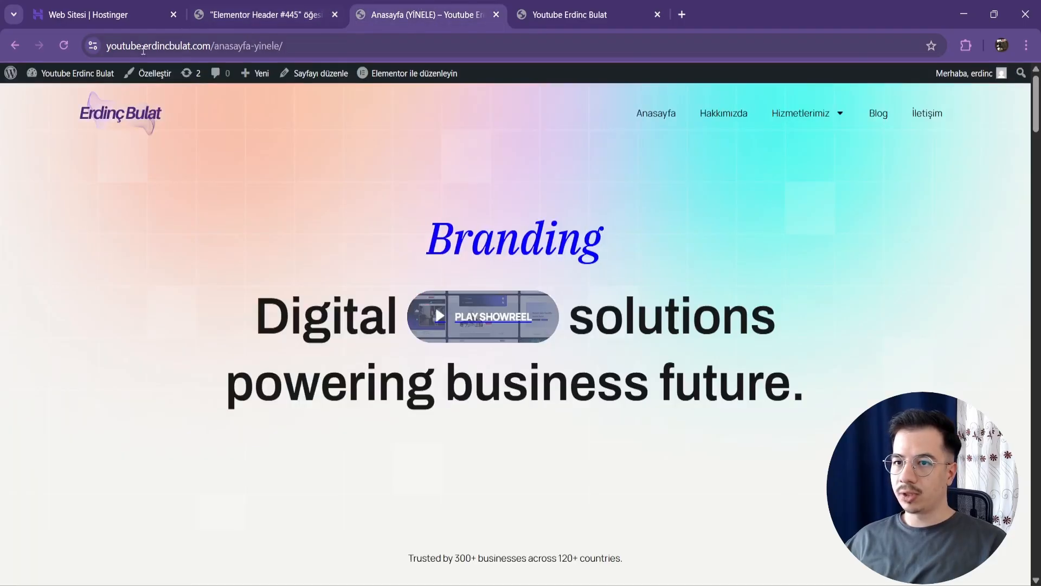
key("F5")
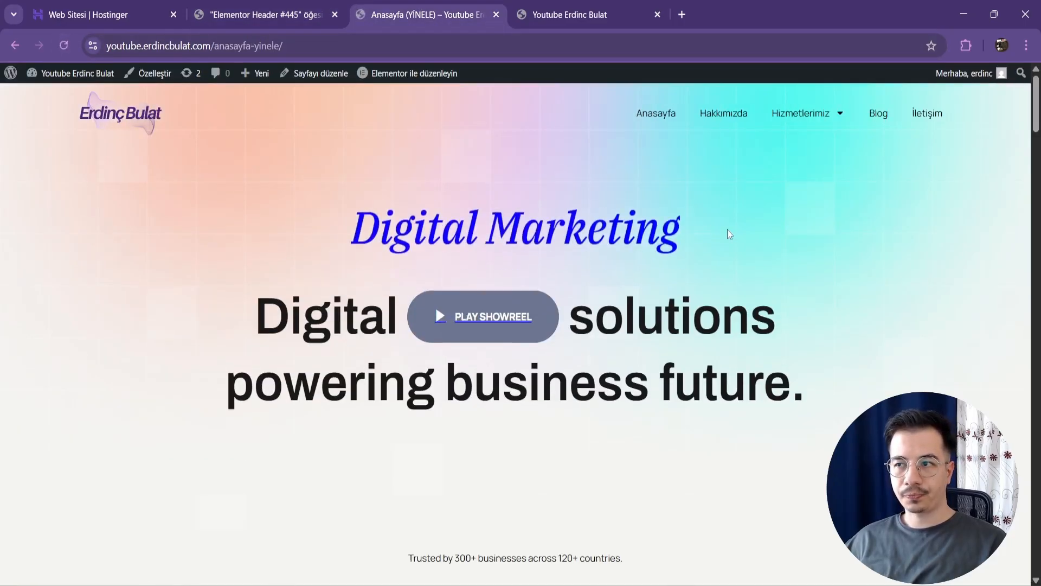
scroll(727, 230, "down", 5)
scroll(727, 234, "down", 5)
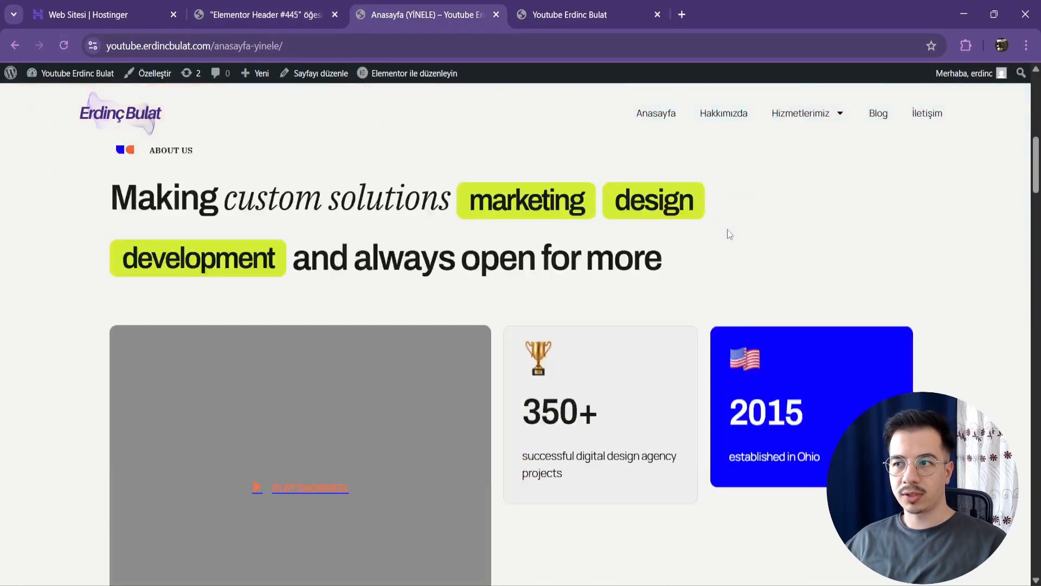
scroll(728, 234, "up", 9)
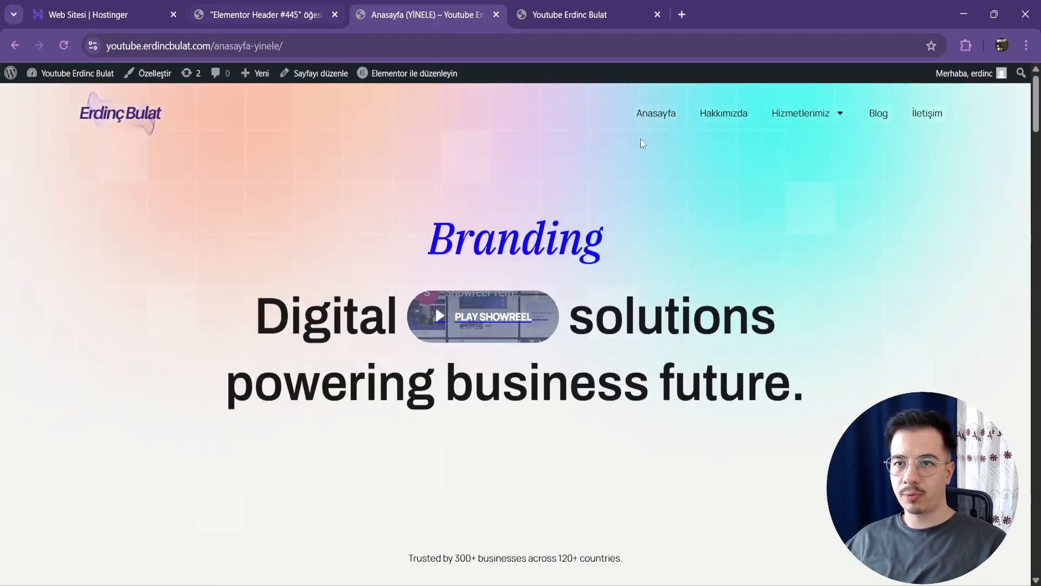
left_click_drag(1035, 129, 1037, 87)
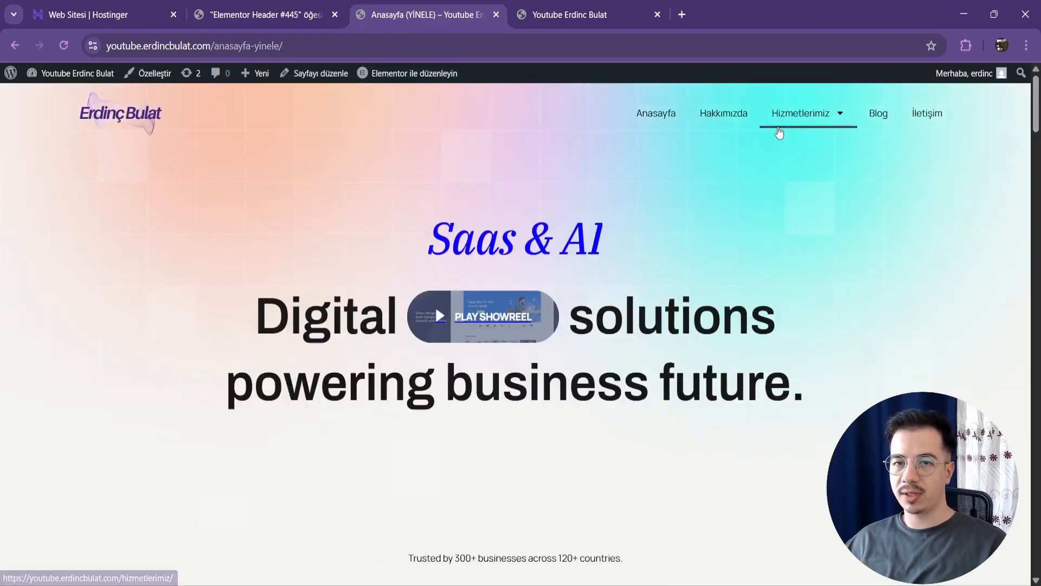
mouse_move(778, 130)
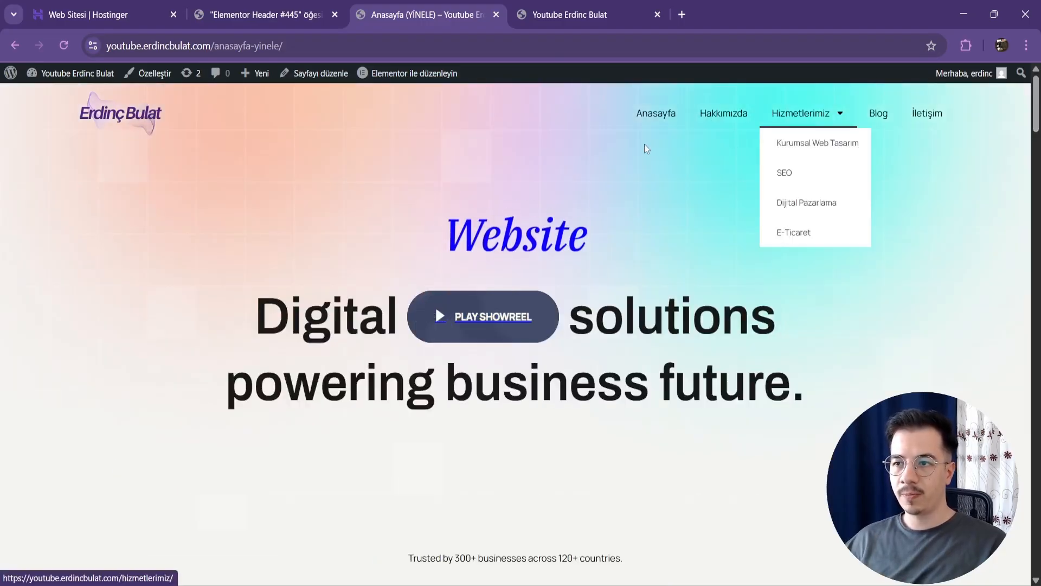
Return to the header editor and open the outer container's Custom CSS editor
left_click(284, 5)
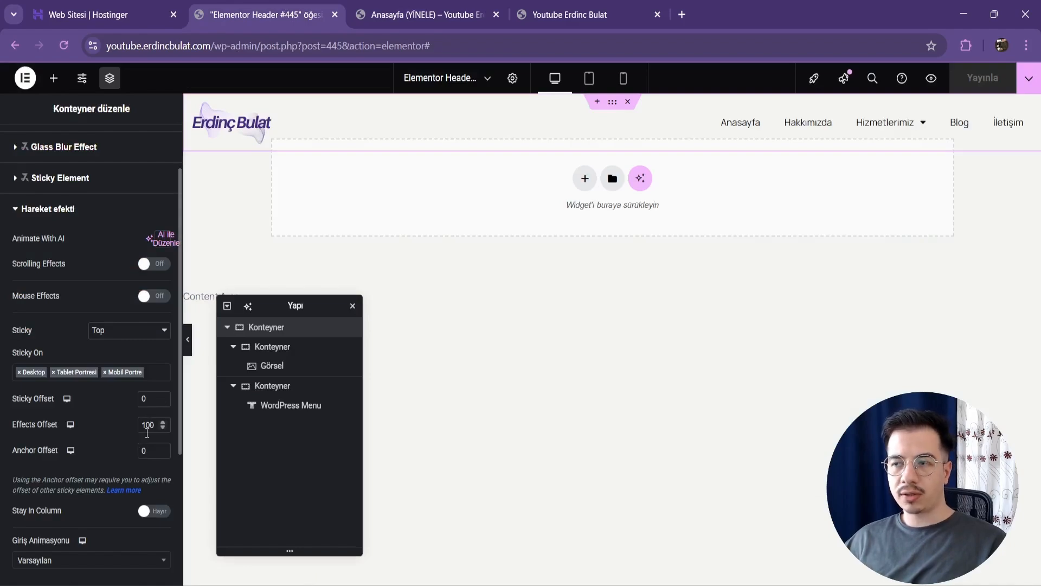
scroll(99, 425, "down", 3)
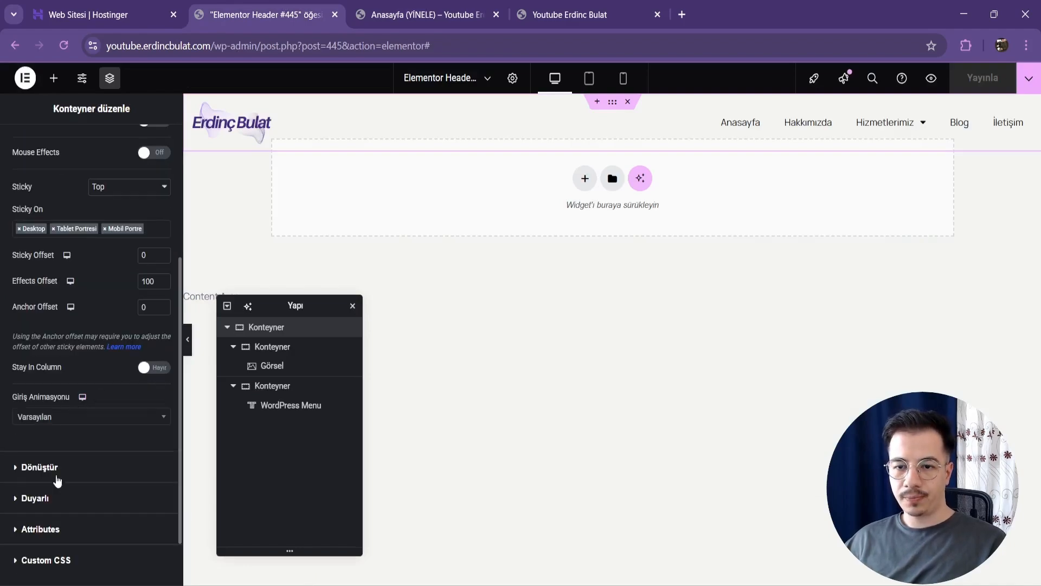
scroll(54, 493, "down", 1)
left_click(81, 493)
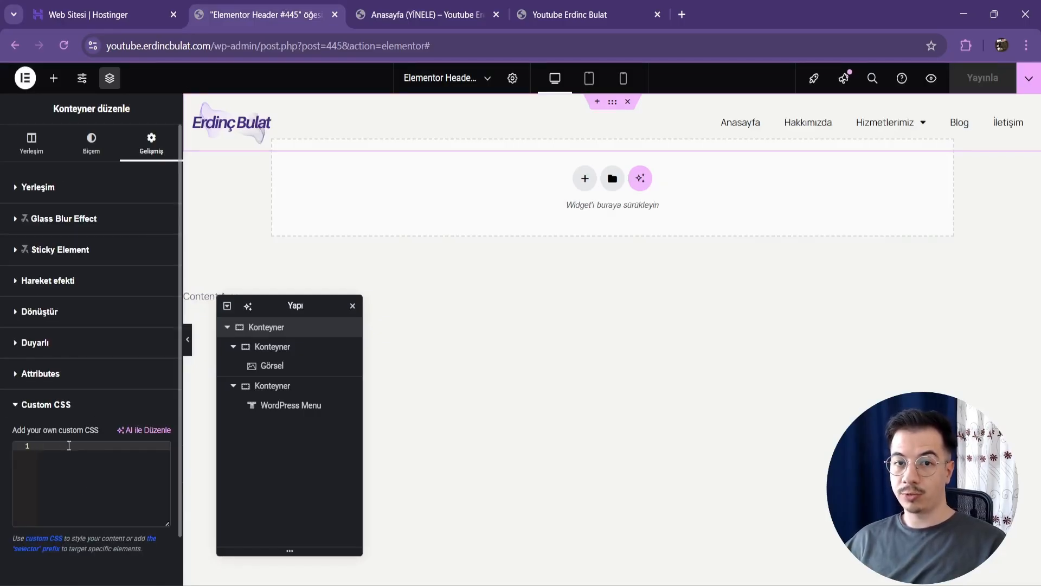
Copy the sticky background-color and transition rules from yt içerik.txt into the outer header container's Custom CSS
left_click(656, 584)
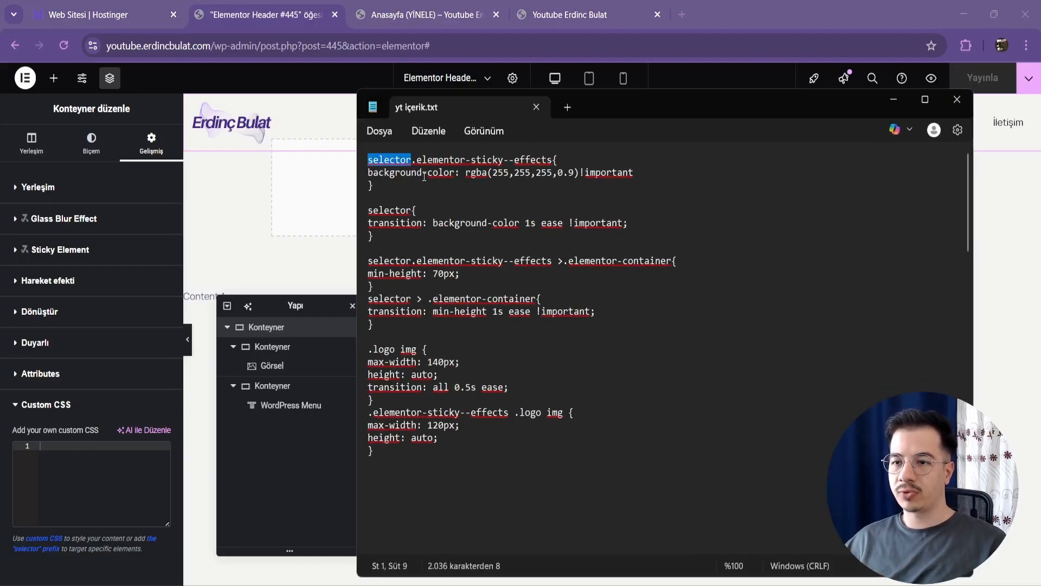
left_click_drag(379, 235, 378, 239)
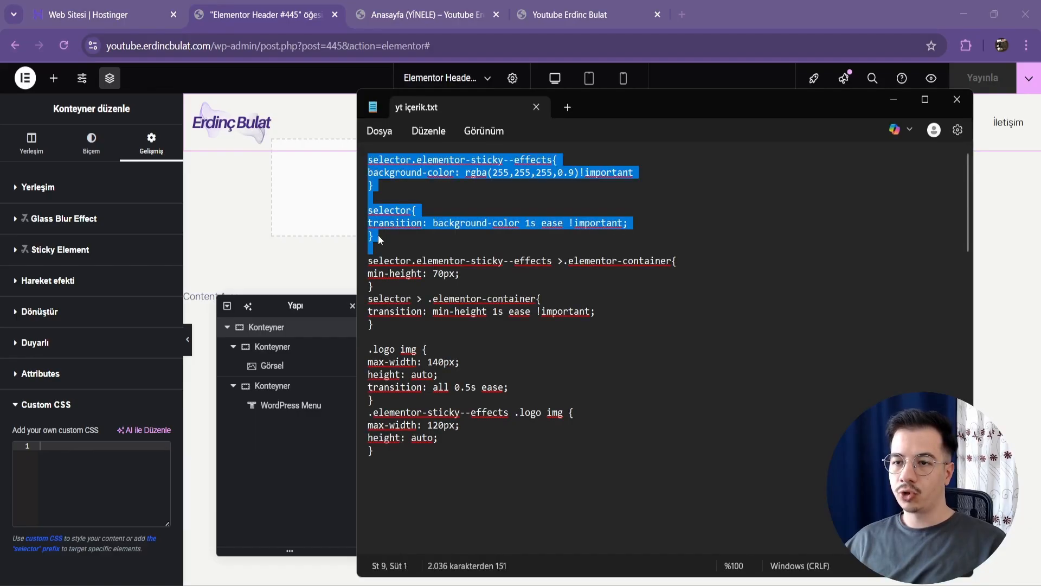
key("ctrl+c")
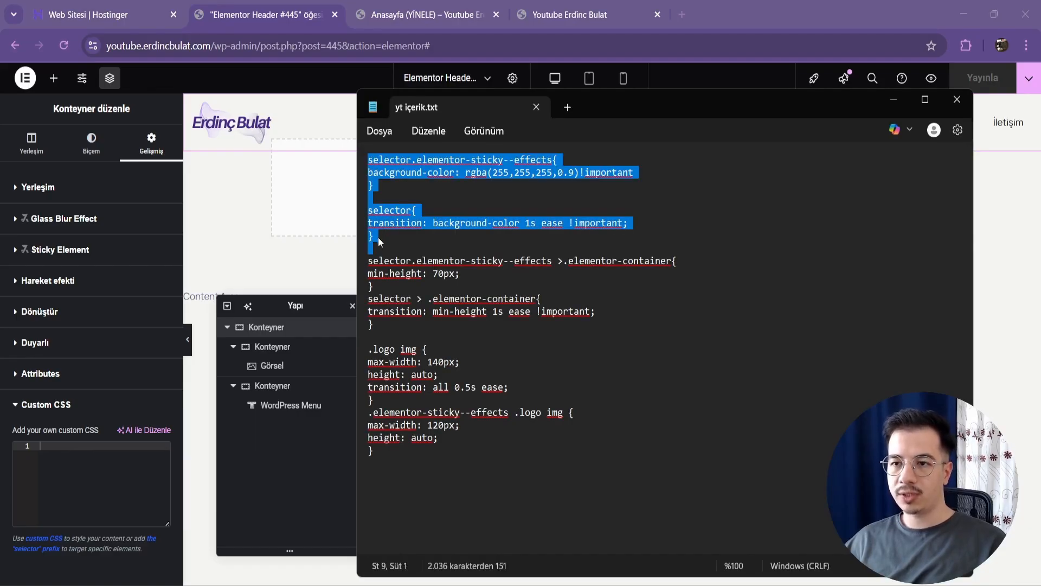
left_click(96, 465)
key("ctrl+v")
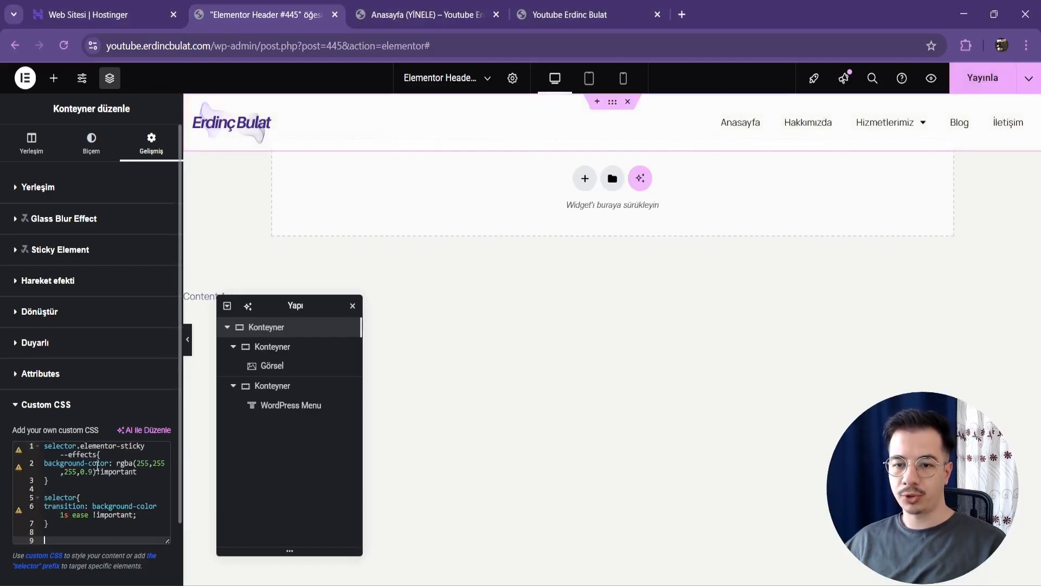
Publish the header and reload the Anasayfa (YİNELE) page to check the background change while scrolling
left_click(982, 79)
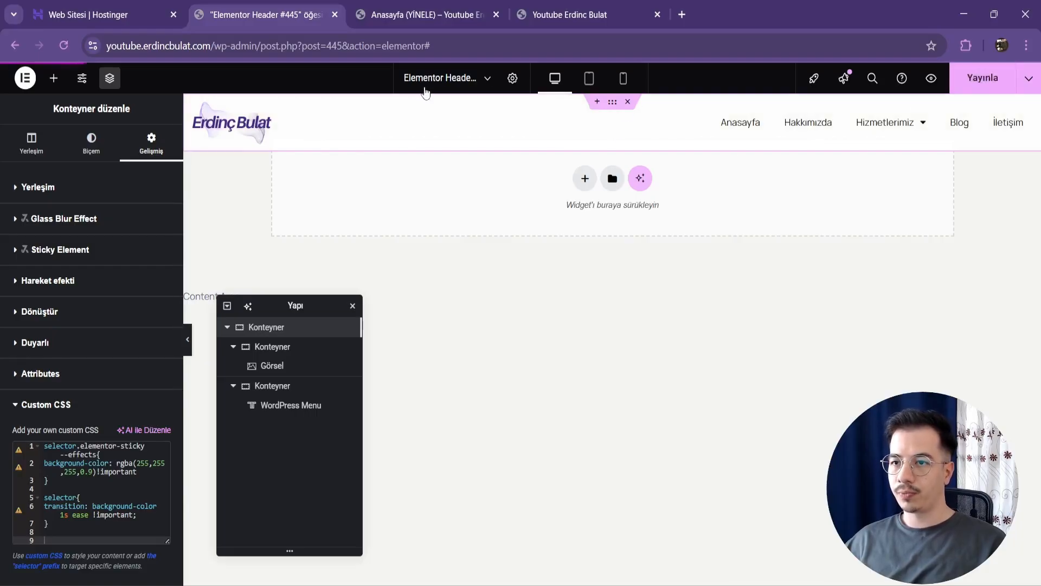
left_click(422, 15)
left_click(64, 46)
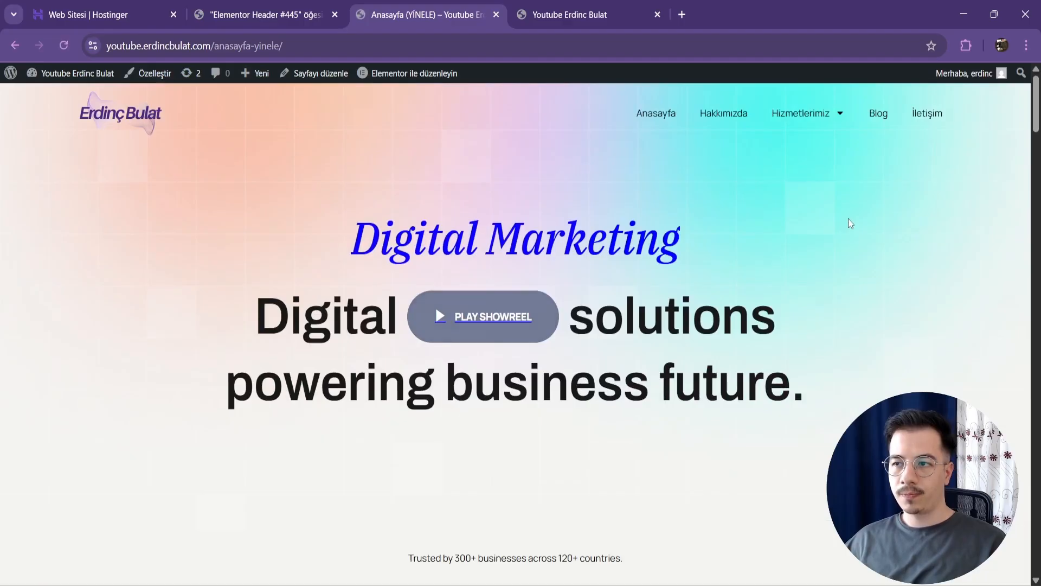
scroll(850, 222, "down", 8)
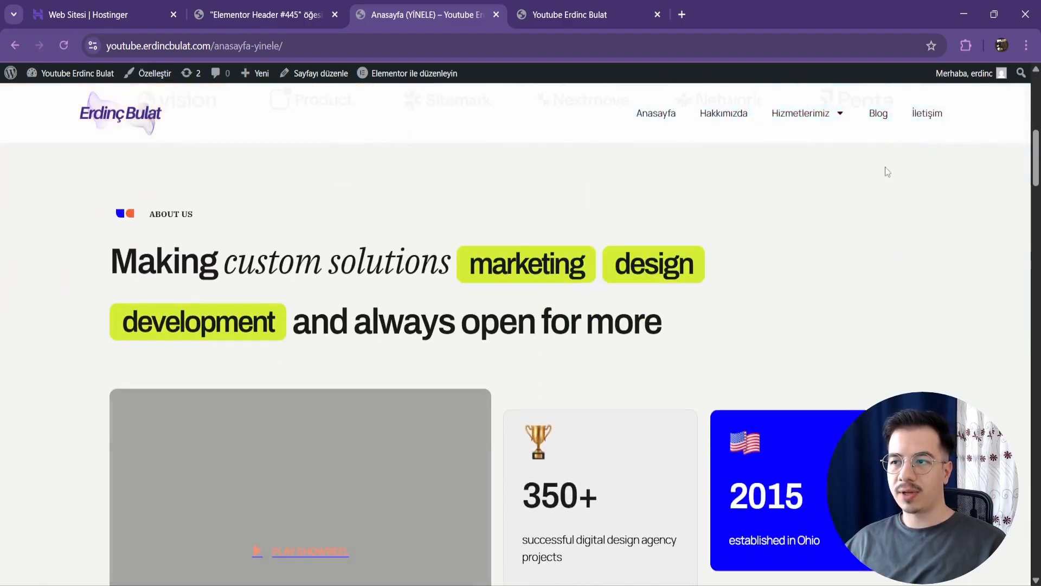
scroll(425, 132, "down", 5)
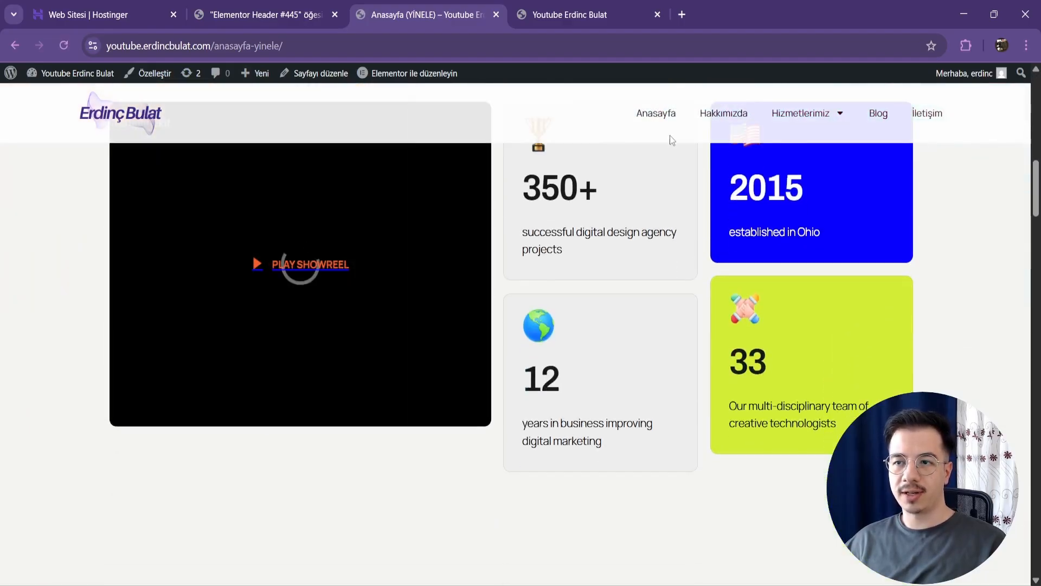
scroll(868, 222, "down", 4)
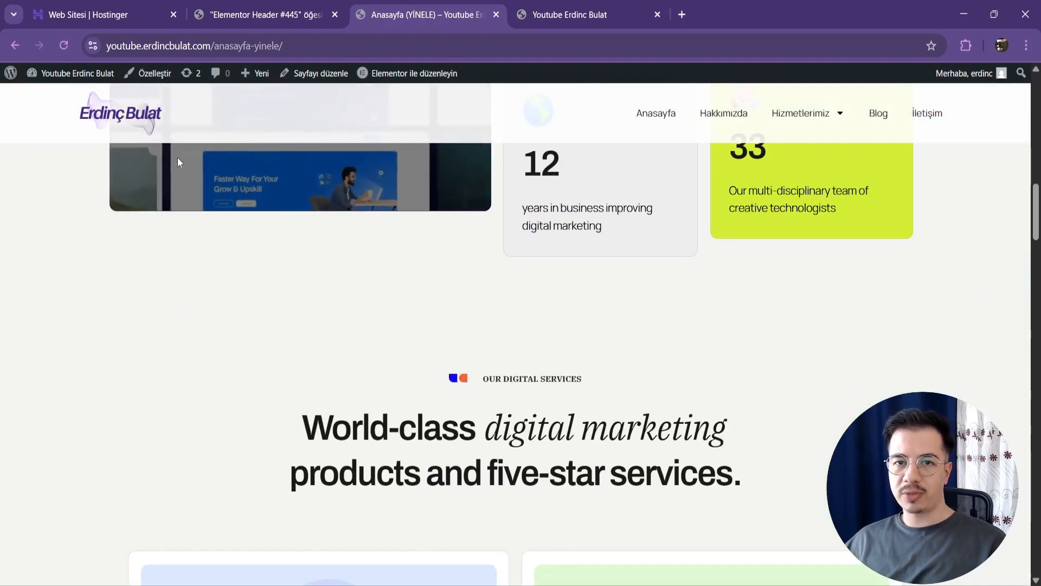
Return to the header editor and enlarge the Custom CSS field, retyping the sticky background's 0.9 alpha
left_click(270, 11)
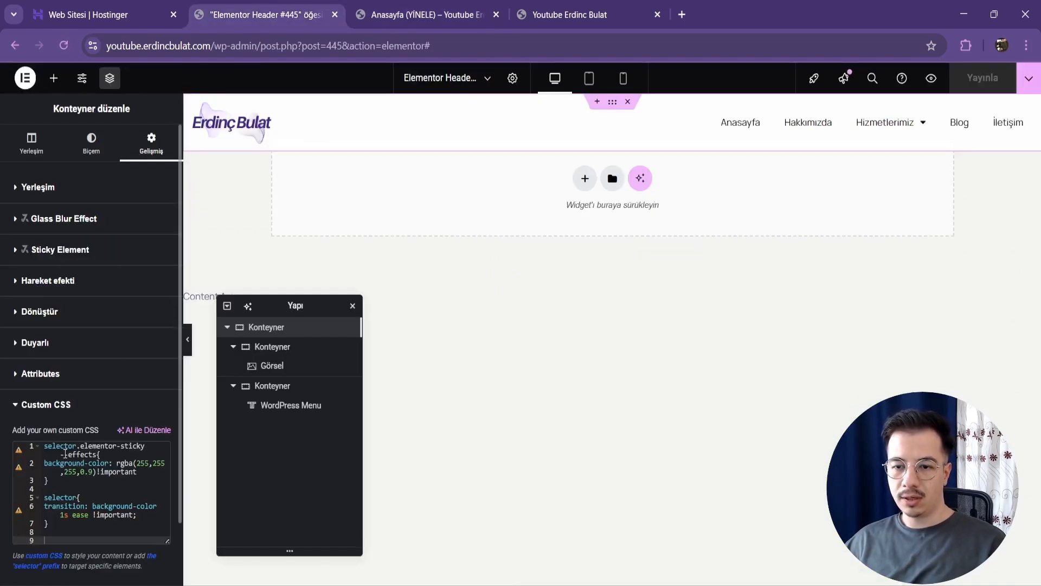
left_click_drag(166, 541, 167, 563)
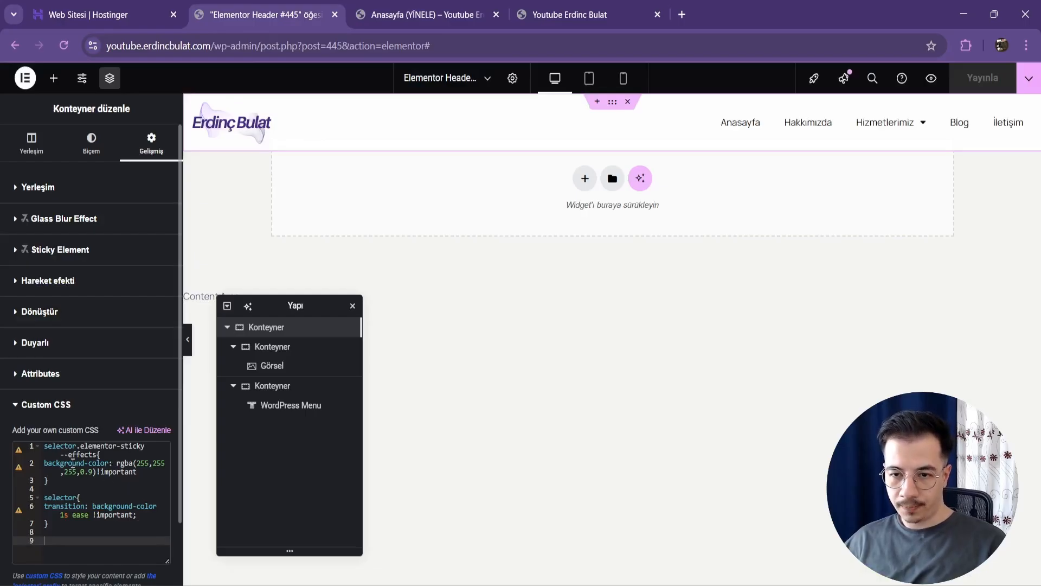
left_click(133, 464)
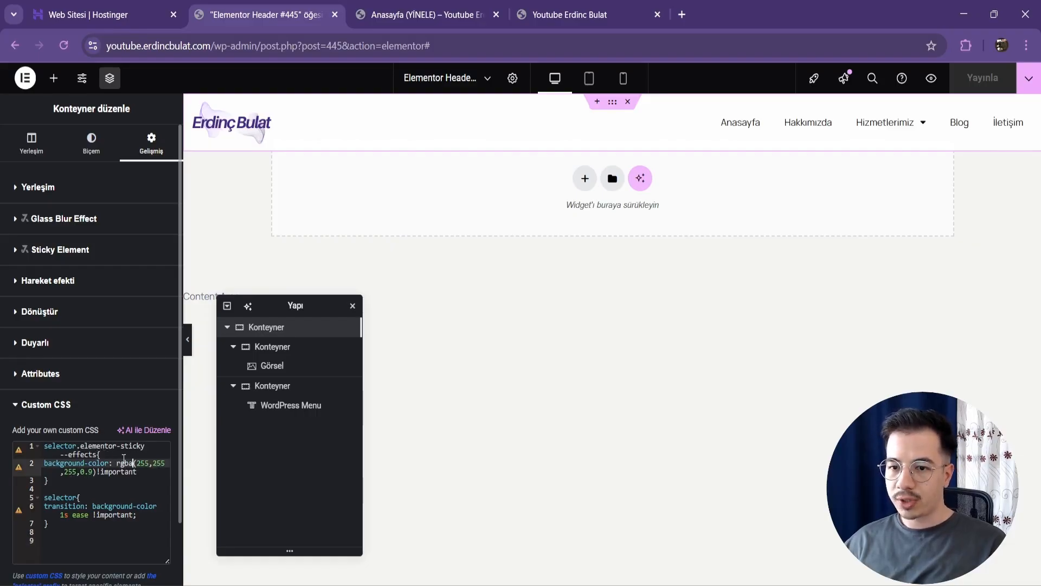
left_click(87, 472)
key("BackSpace")
type(".")
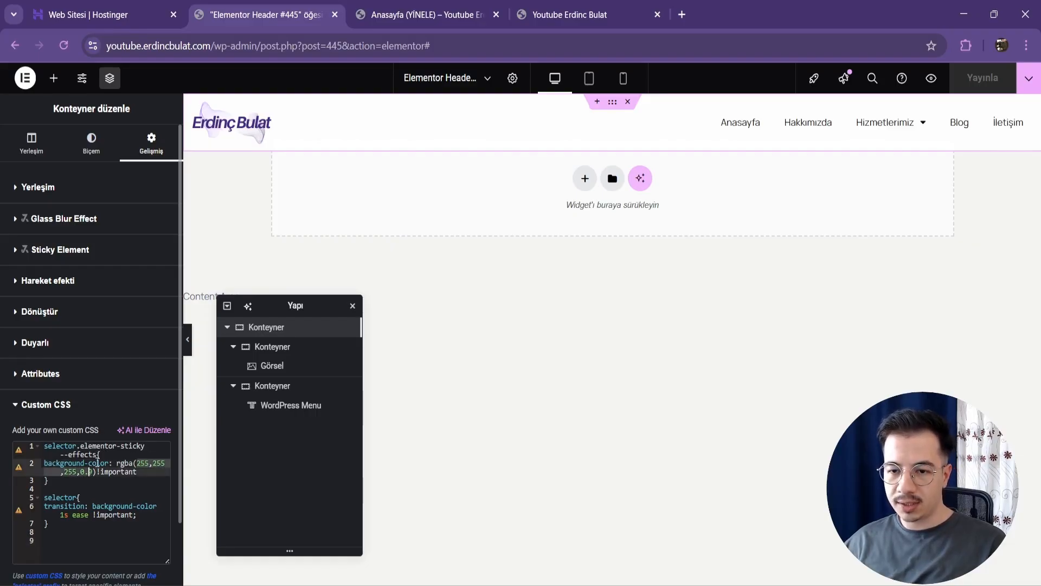
Try a black sticky header background by changing the colour in the Custom CSS to rgba(0,0,0,0.9)
left_click(146, 462)
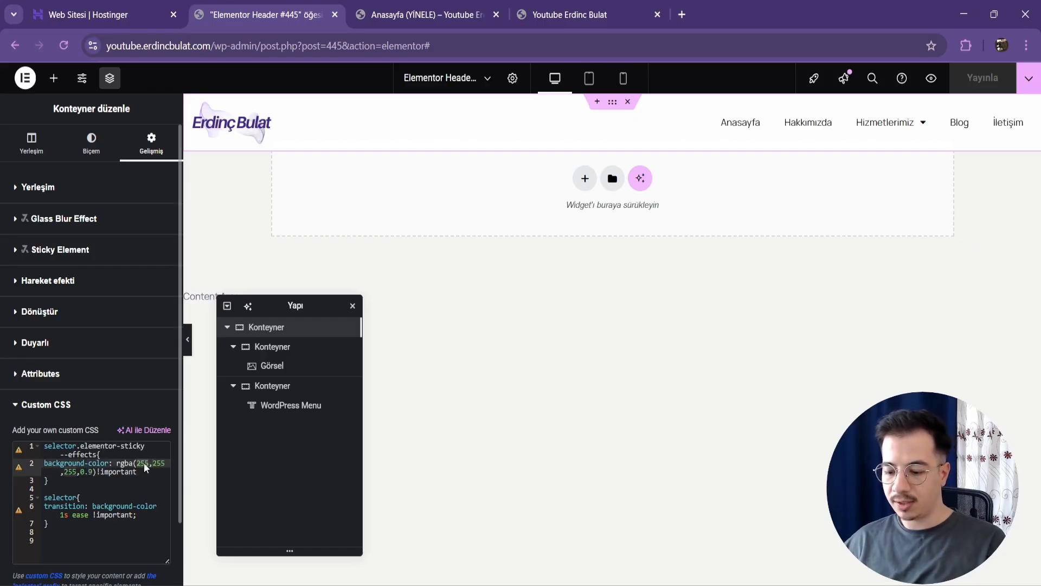
type("0")
double_click(151, 463)
type("0")
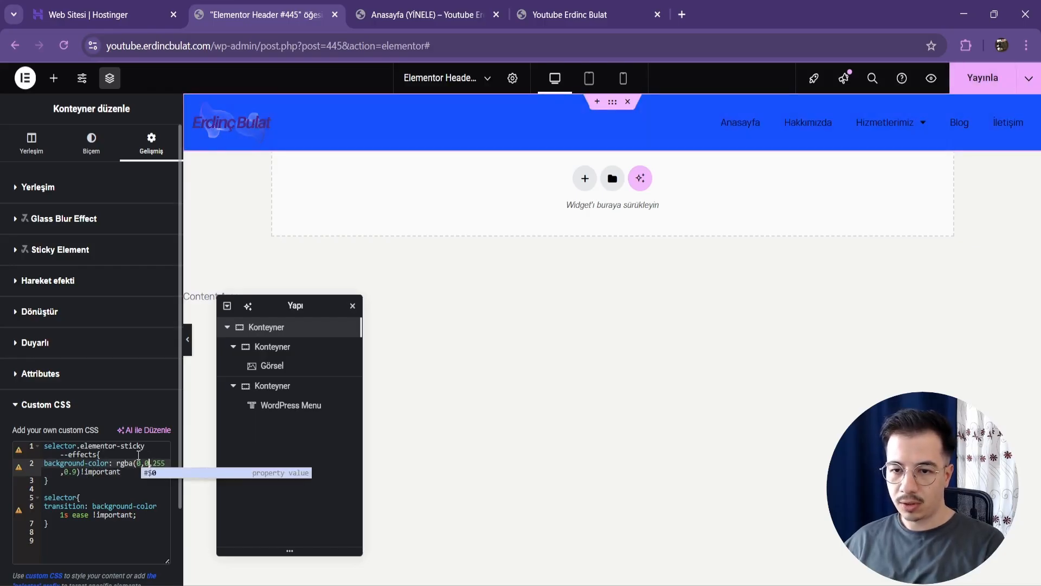
double_click(157, 457)
type("0")
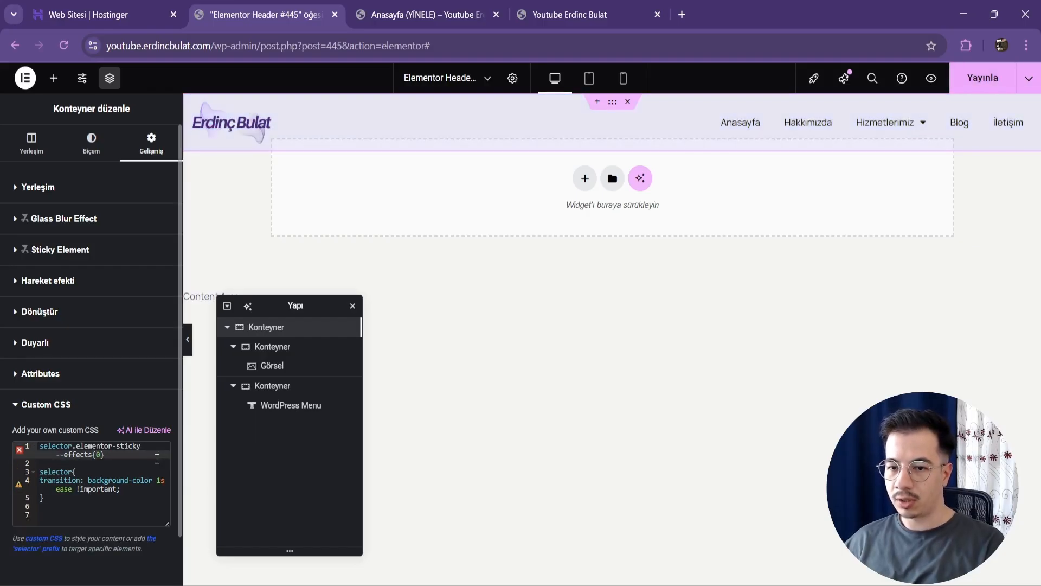
key("ctrl+z")
left_click(161, 460)
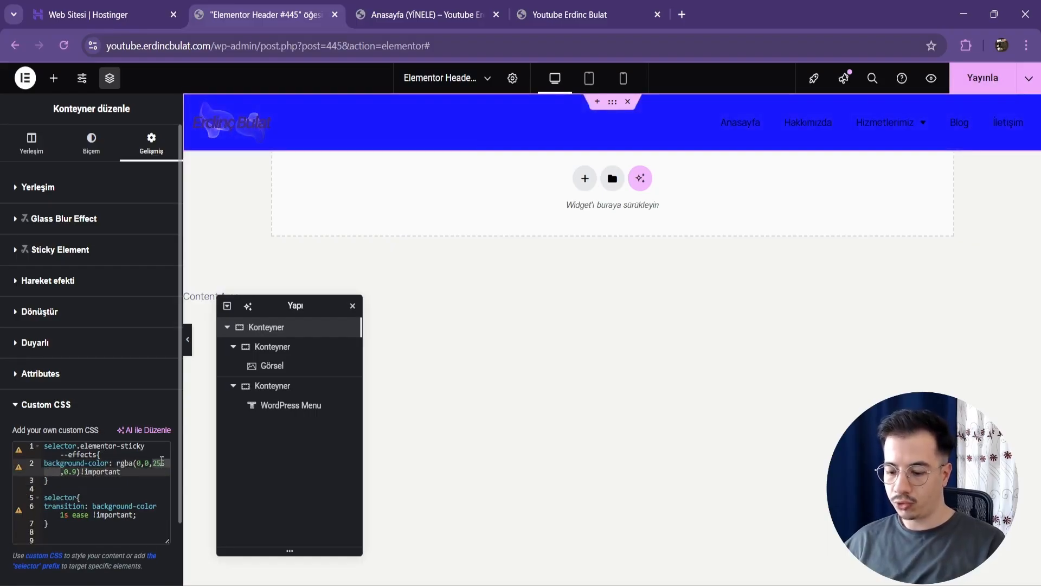
double_click(162, 462)
type("0")
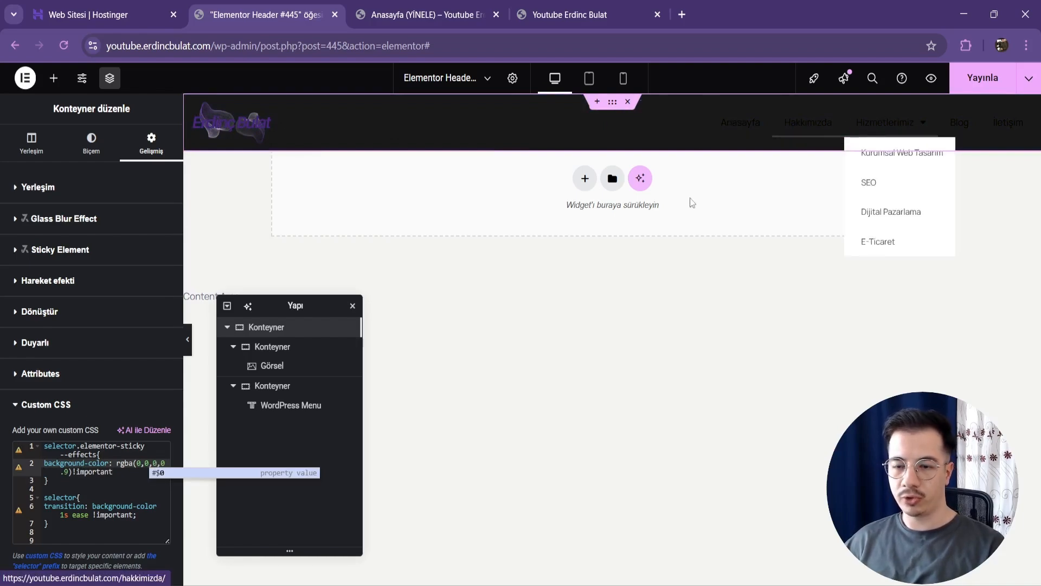
Change the sticky background colour in the Custom CSS to rgba(255,255,255,0.1)
left_click(139, 465)
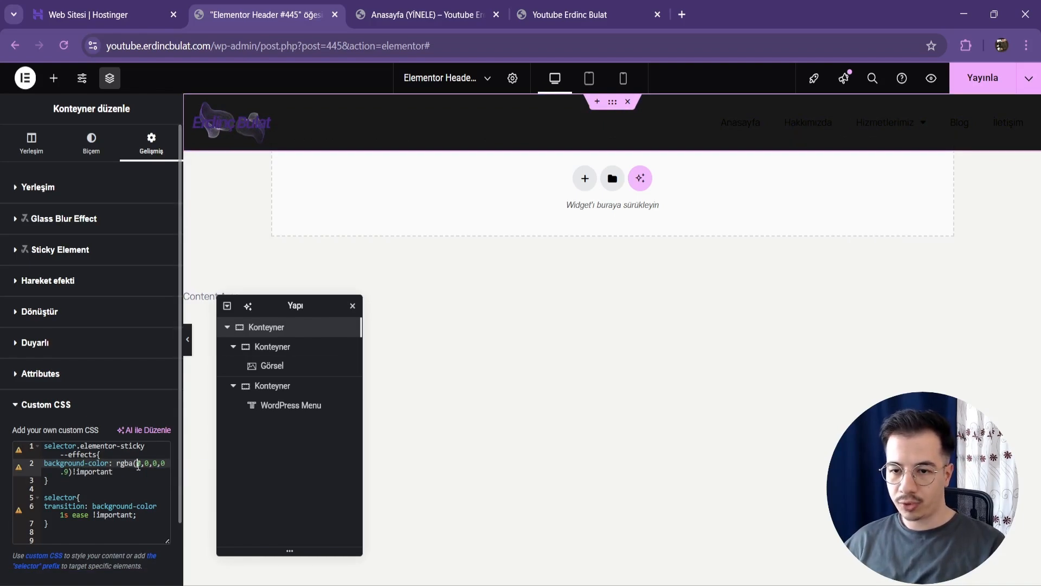
type("255")
key("Right")
key("Right")
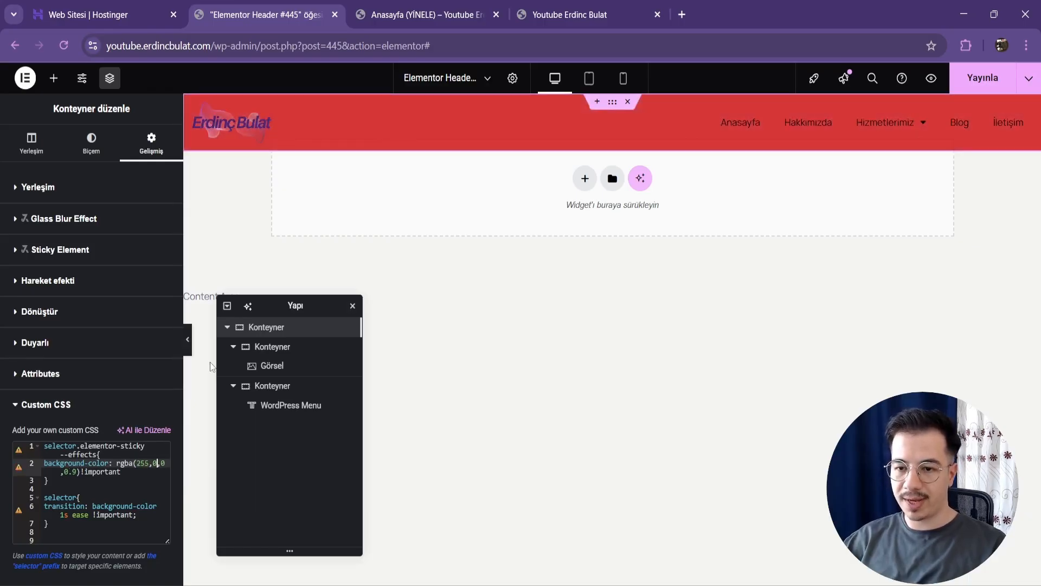
key("BackSpace")
type("255")
key("Right")
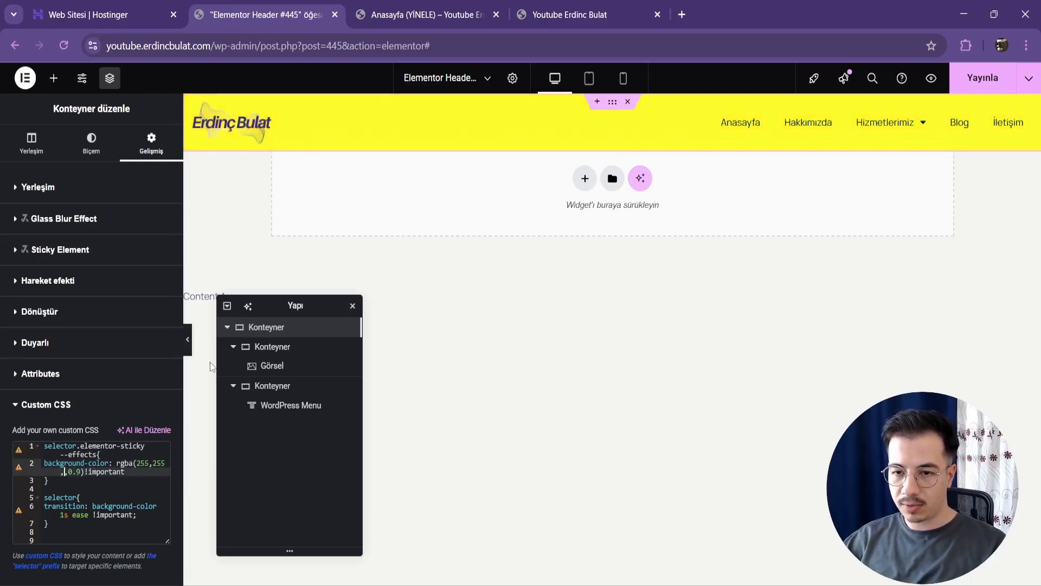
type("255,")
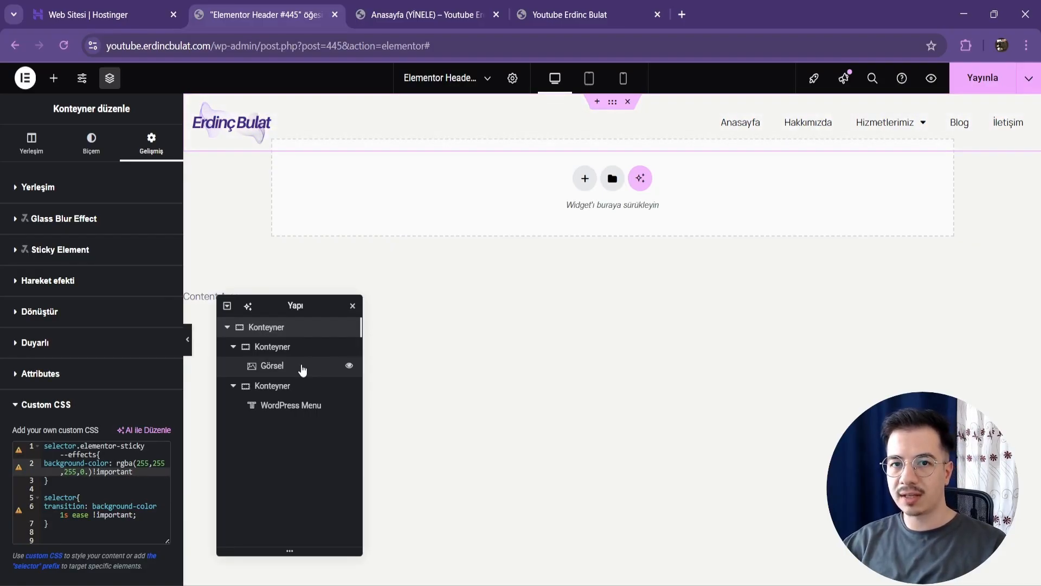
type("1")
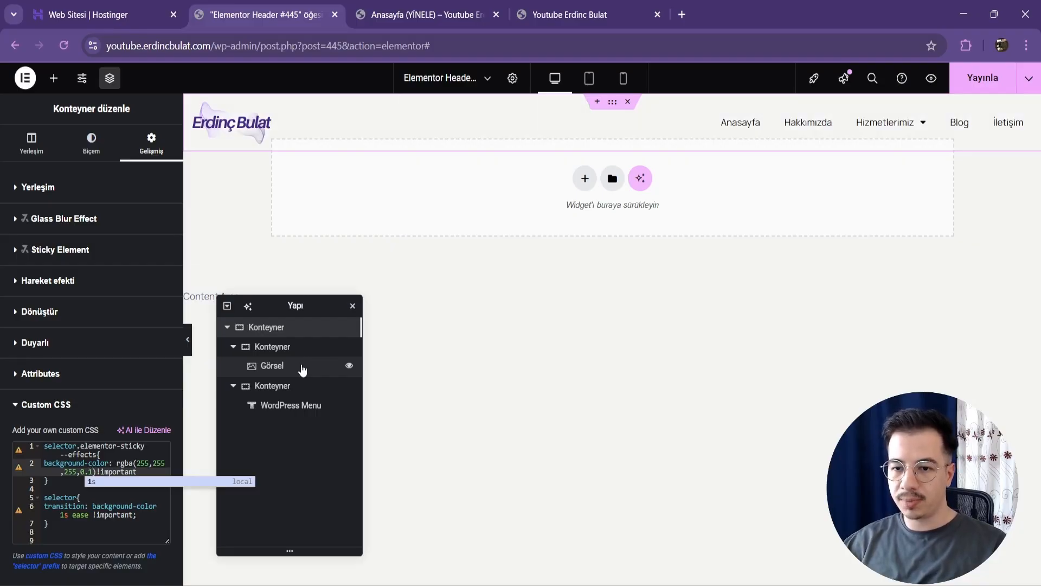
Publish the header and reload the Anasayfa (YİNELE) page to check the background at 0.1 opacity
left_click(983, 77)
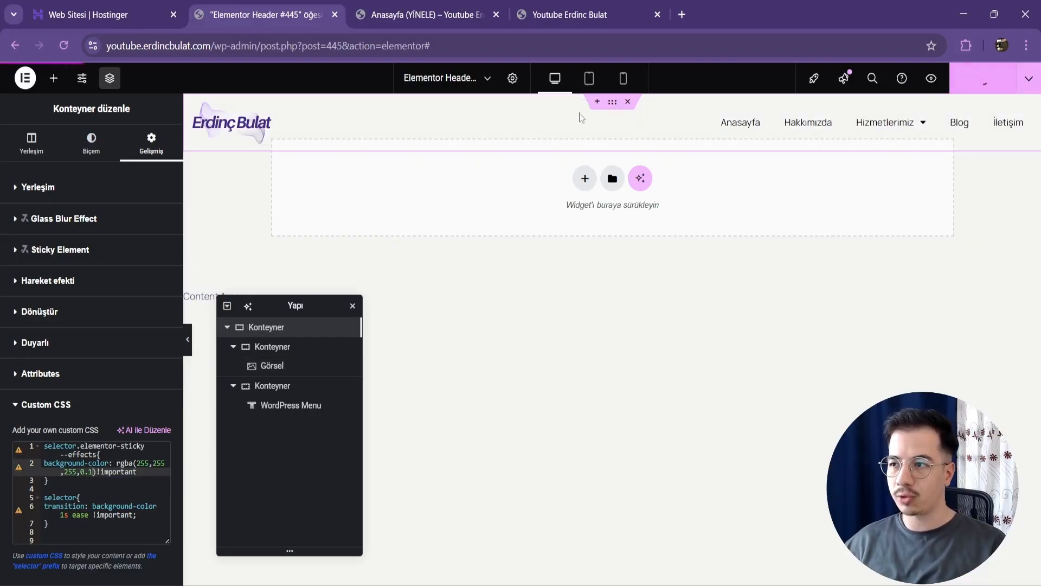
left_click(440, 7)
left_click(63, 45)
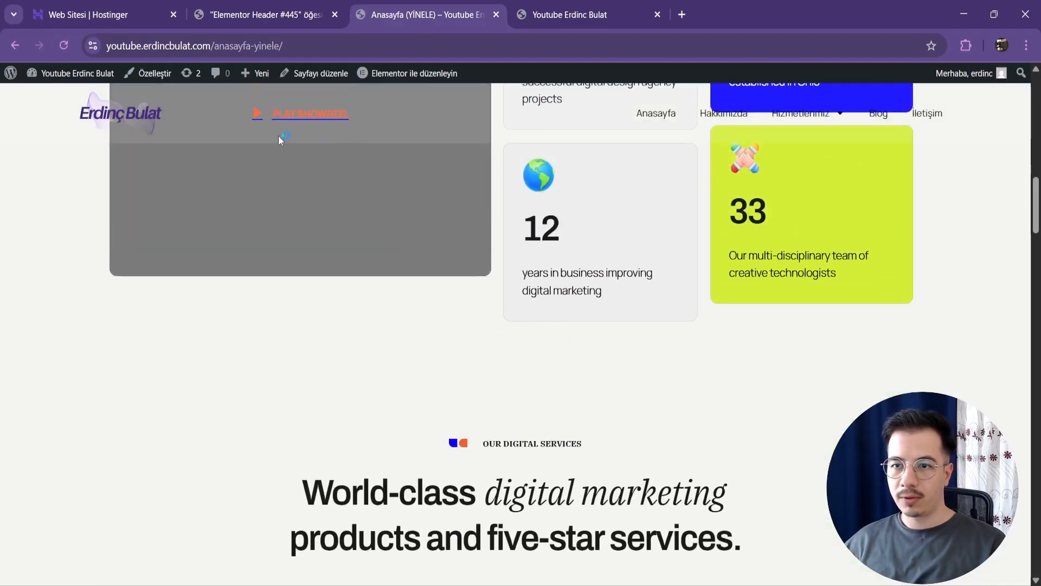
Return to the header editor and set the sticky background colour's alpha to 1 in the Custom CSS
left_click(325, 12)
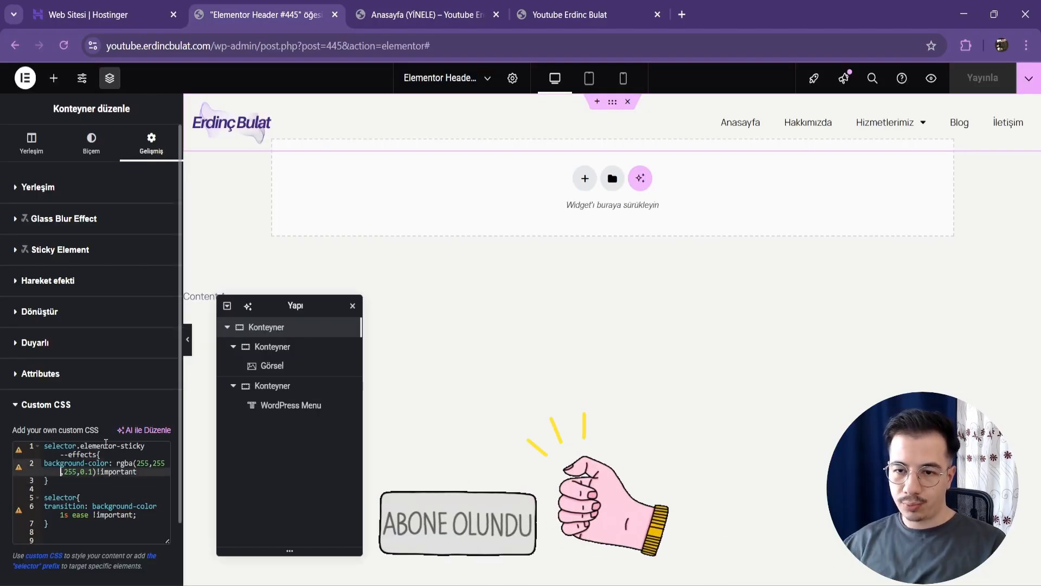
key("Down")
key("Left")
key("Left")
key("Left")
key("Left")
key("Left")
key("Left")
key("Left")
key("Left")
key("Left")
key("Left")
key("Left")
key("Left")
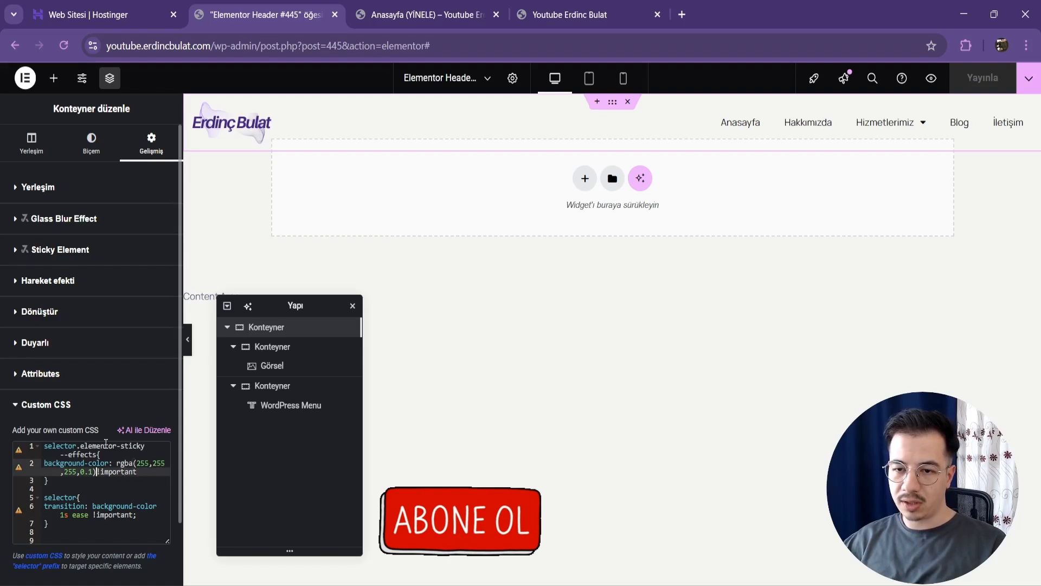
key("BackSpace")
key("BackSpace")
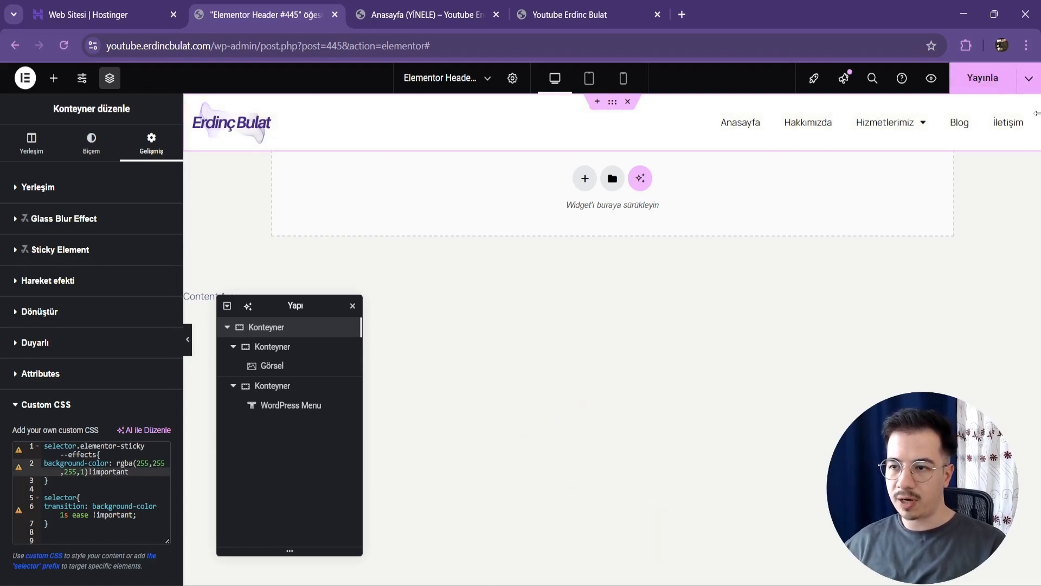
Publish the header and reload the Anasayfa (YİNELE) page to check the fully opaque sticky background
left_click(982, 78)
left_click(421, 14)
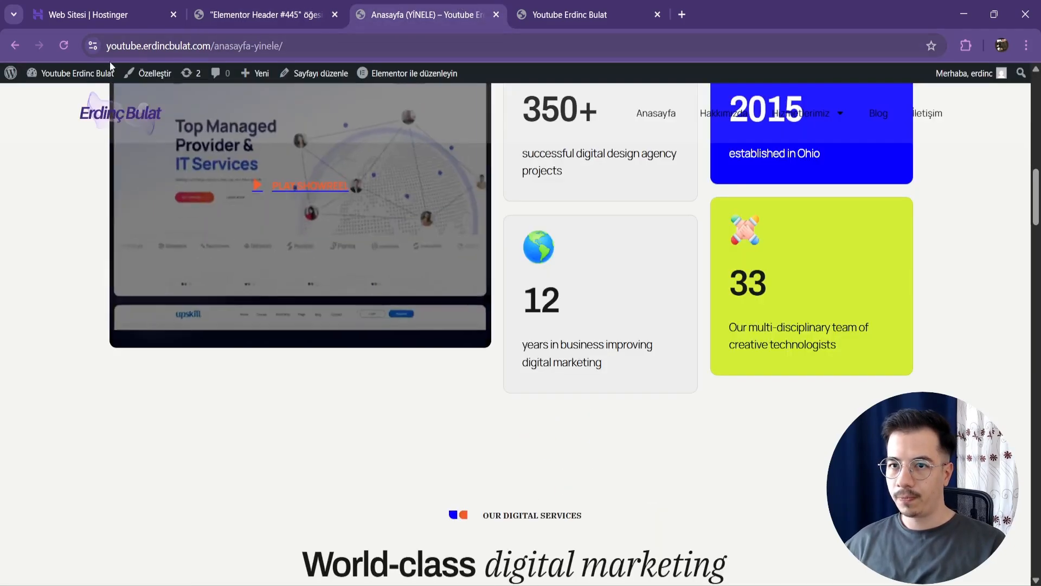
left_click(63, 45)
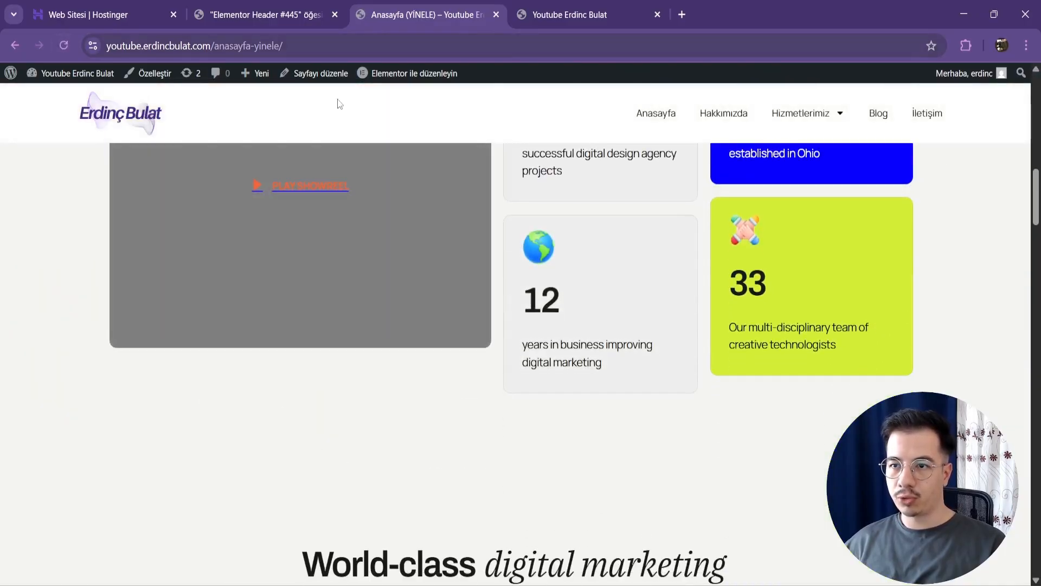
scroll(523, 116, "down", 2)
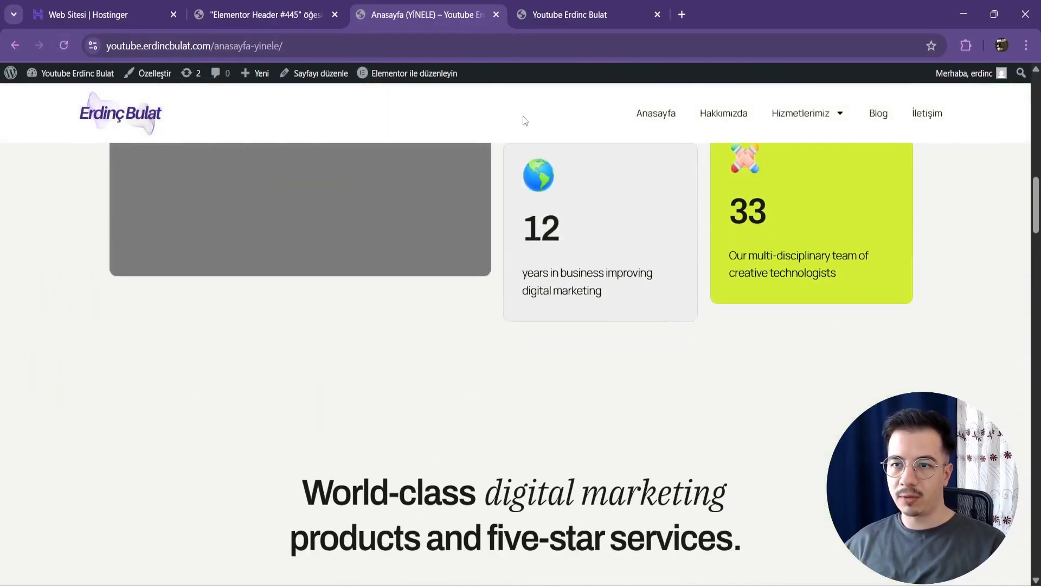
Return to the header editor and replace the sticky background colour's alpha with 0,9 in the Custom CSS
left_click(272, 6)
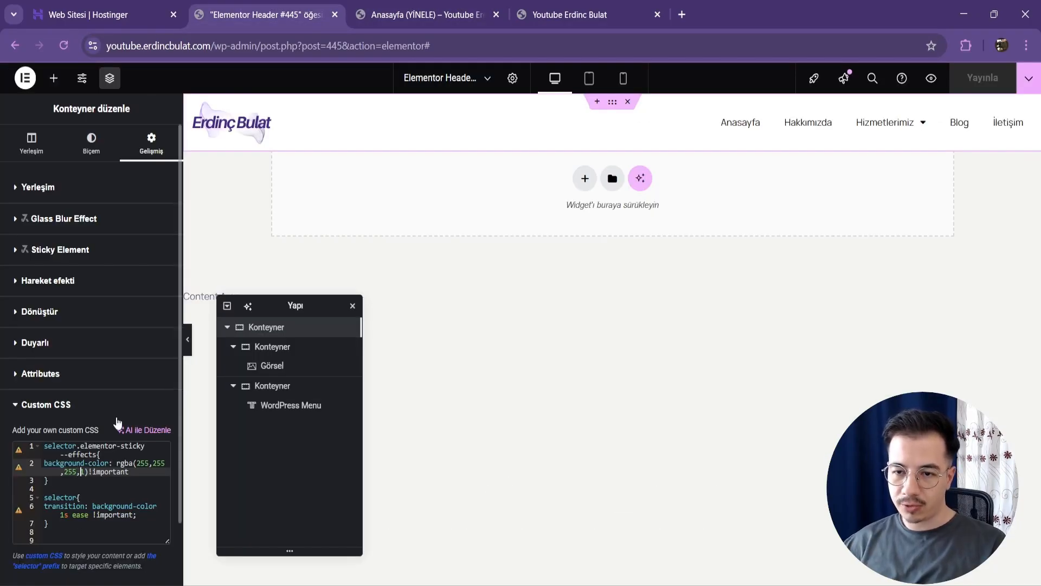
key("BackSpace")
type("0,9")
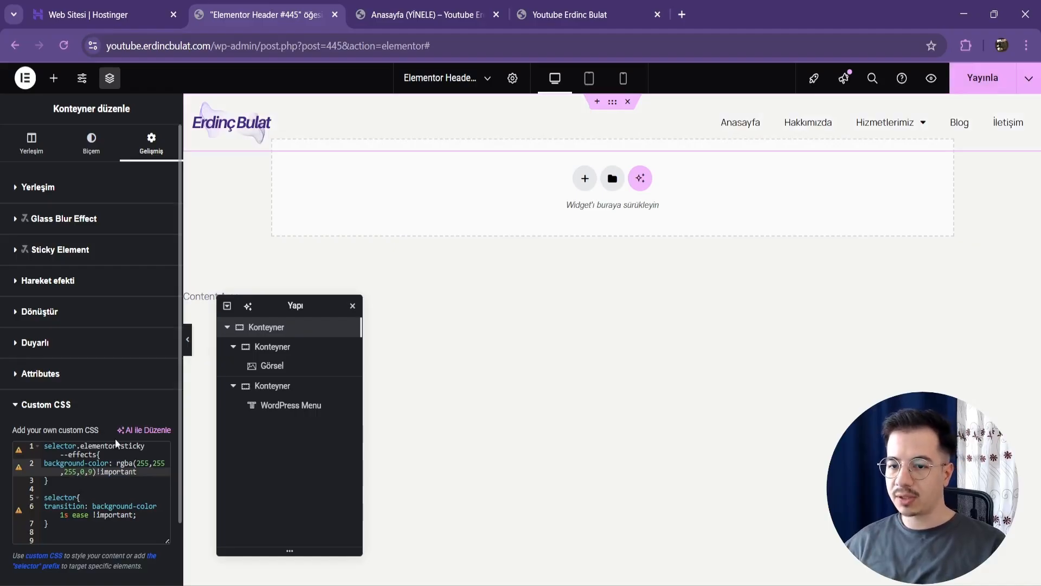
Publish the header with the edited alpha value and reload the Anasayfa (YİNELE) page
left_click(980, 83)
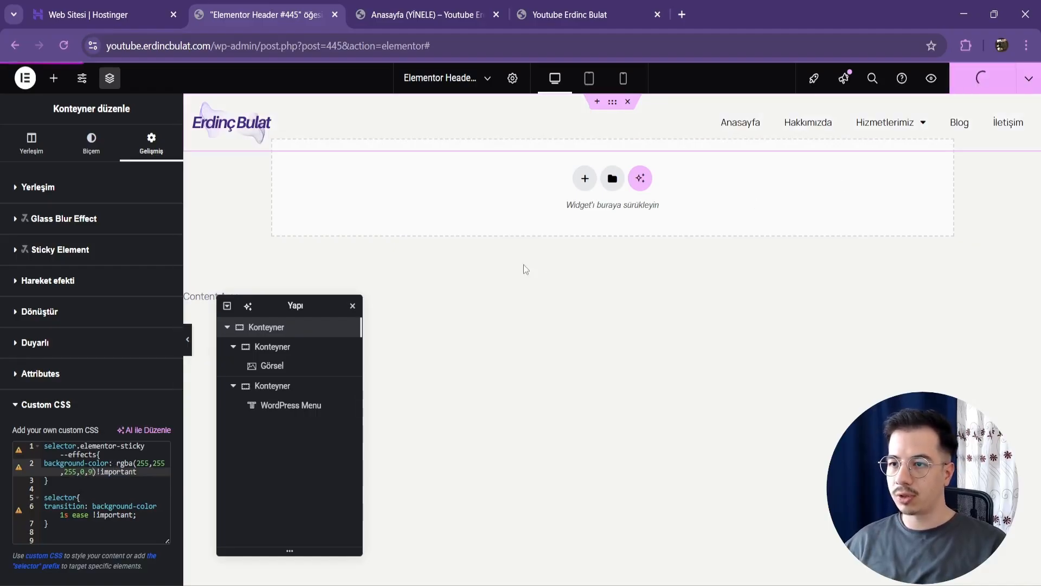
left_click(434, 19)
left_click(64, 47)
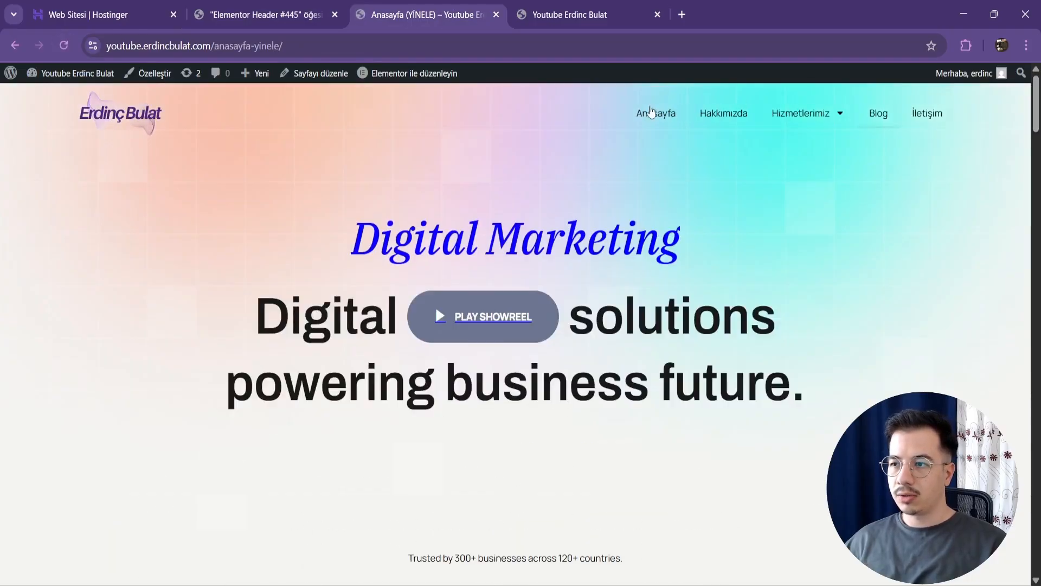
Return to the header editor, correct the sticky background colour's alpha to 0.9 in the Custom CSS, and publish the header
scroll(801, 164, "down", 15)
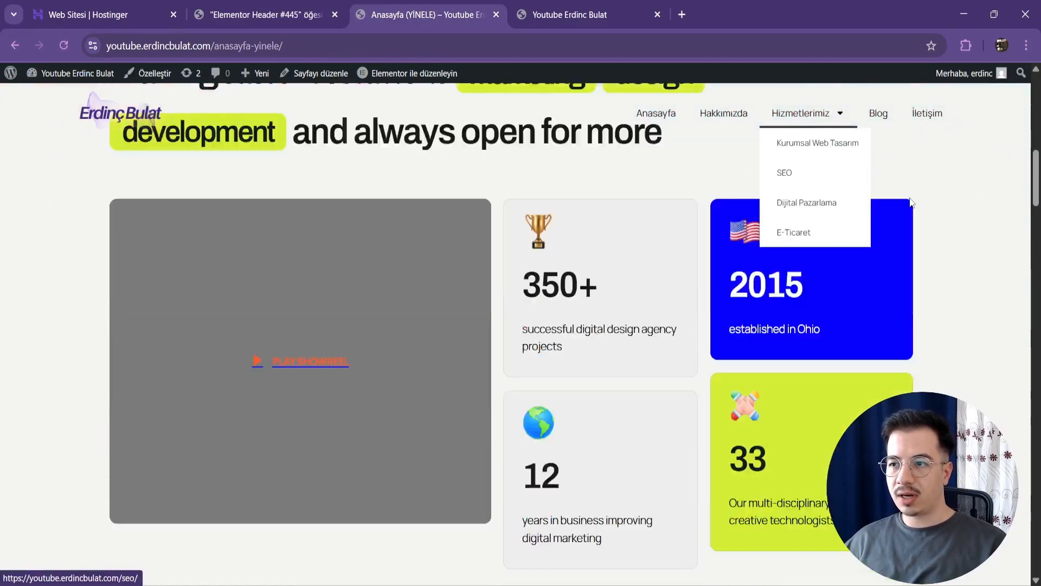
scroll(616, 260, "down", 1)
key("ctrl+shift+Tab")
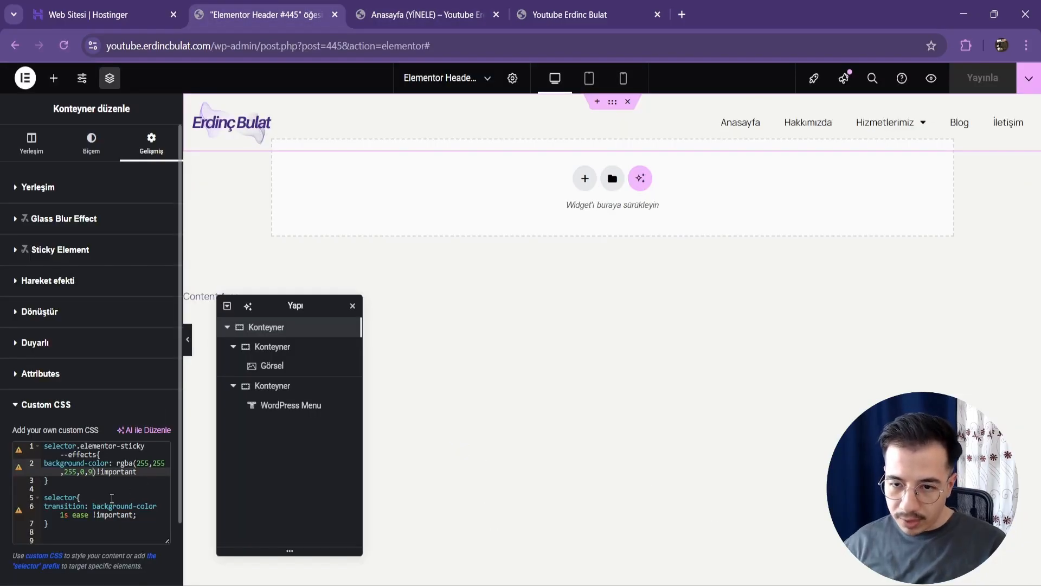
key("BackSpace")
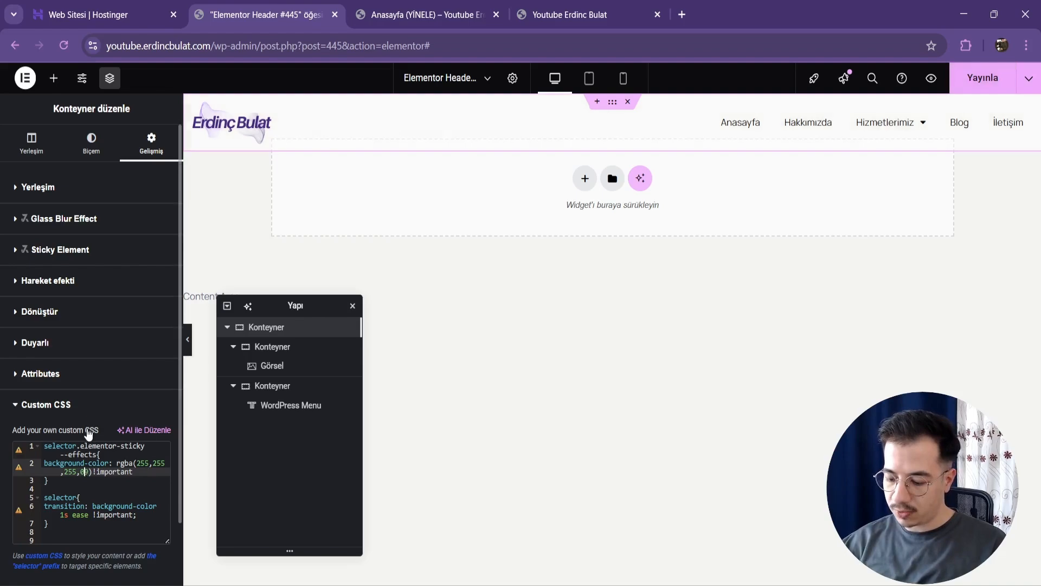
left_click(978, 88)
Reload the Anasayfa (YİNELE) page and check the header background while scrolling away from and back to the hero
left_click(431, 6)
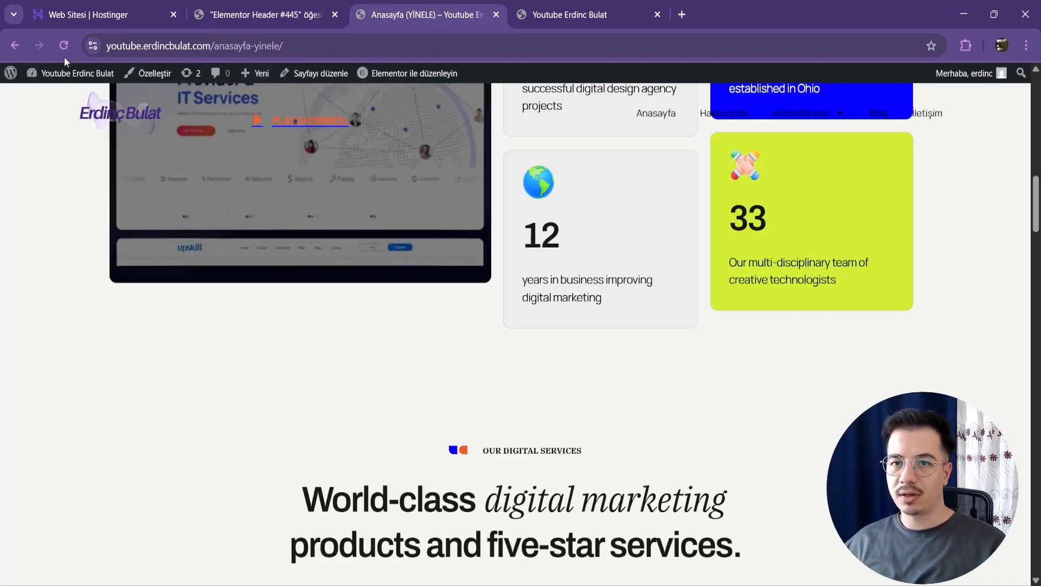
left_click(64, 45)
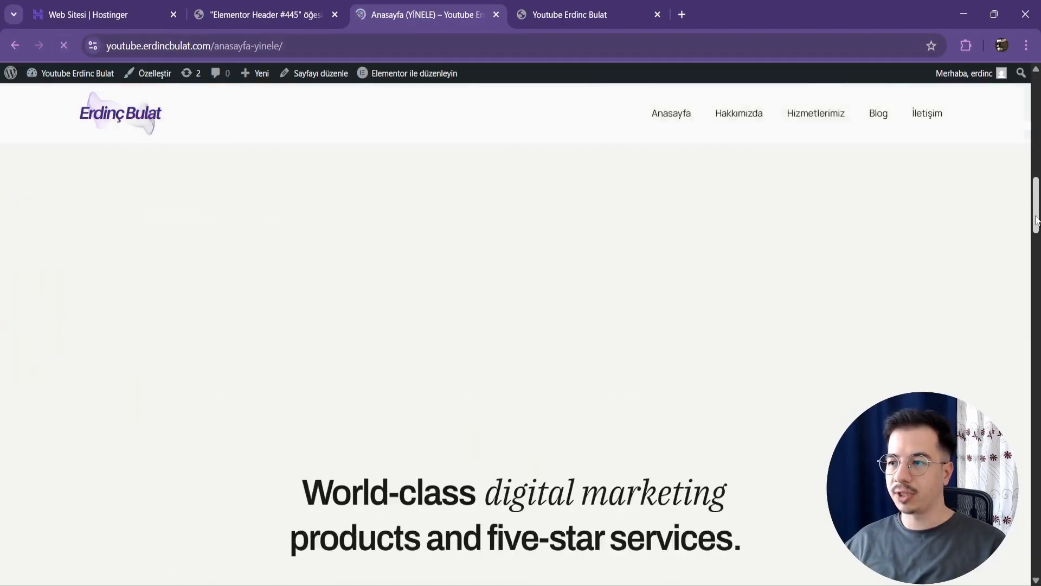
left_click_drag(1037, 221, 1036, 115)
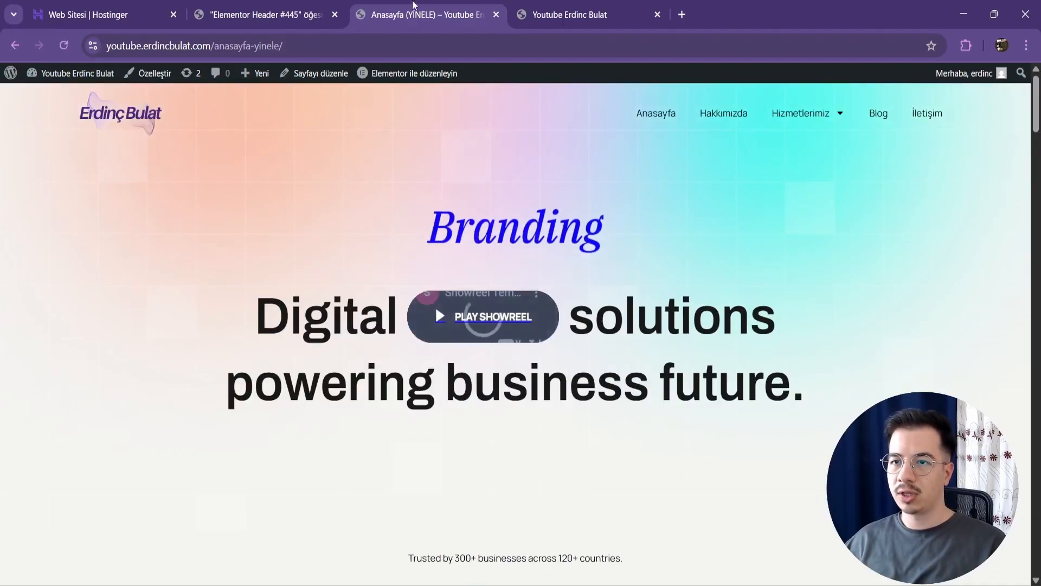
scroll(344, 203, "down", 3)
scroll(343, 213, "up", 3)
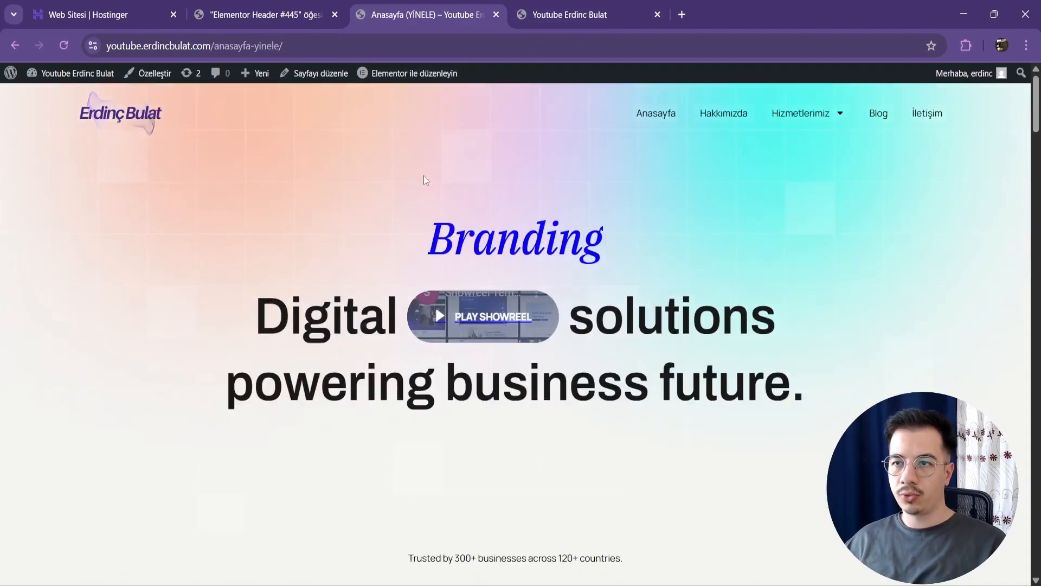
Examine how the header and logo behave on scroll on the finished reference home page
left_click(716, 583)
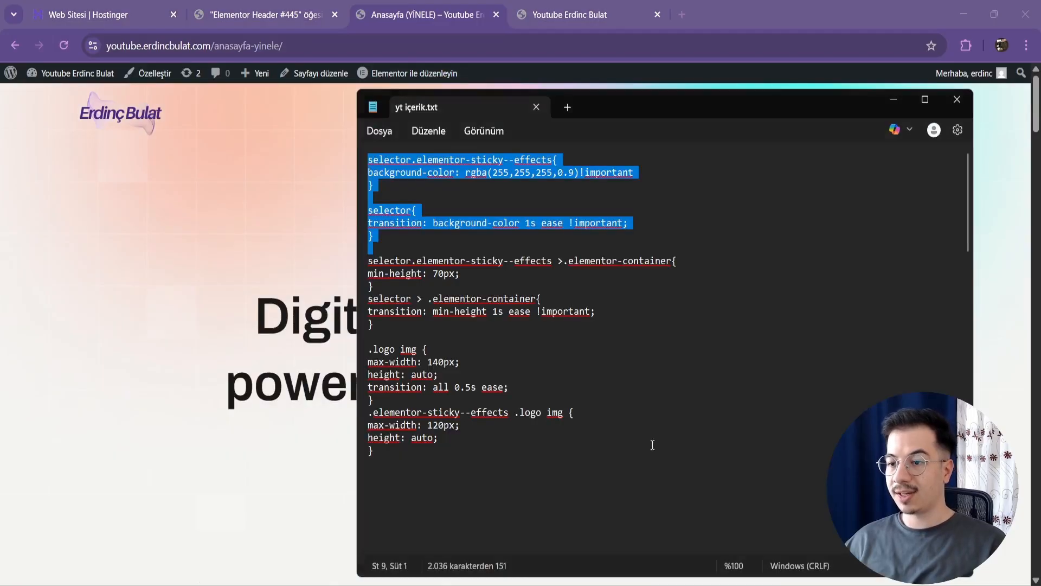
left_click(560, 5)
left_click(560, 5)
scroll(942, 221, "down", 6)
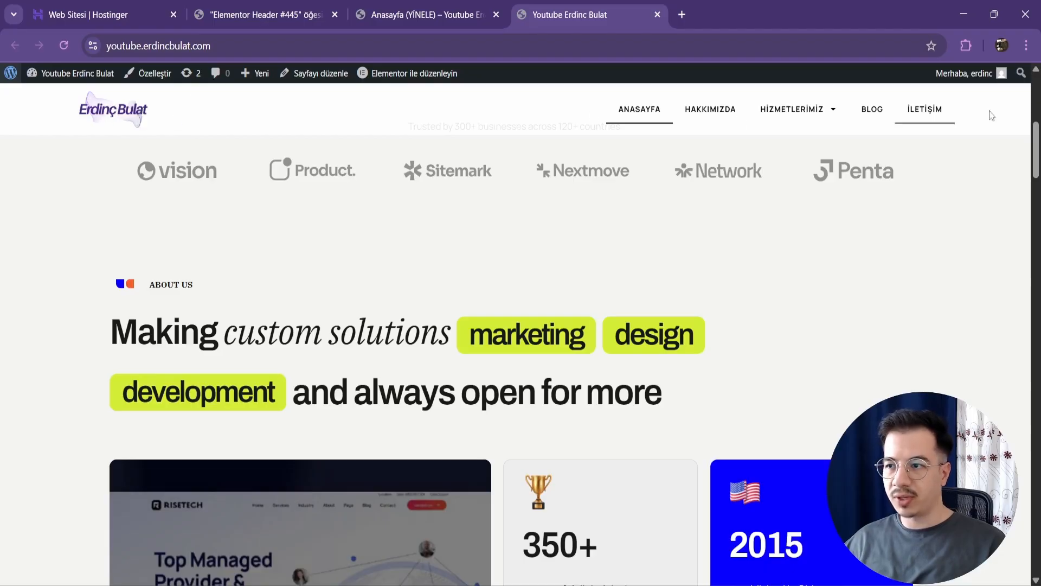
left_click_drag(1035, 145, 1033, 102)
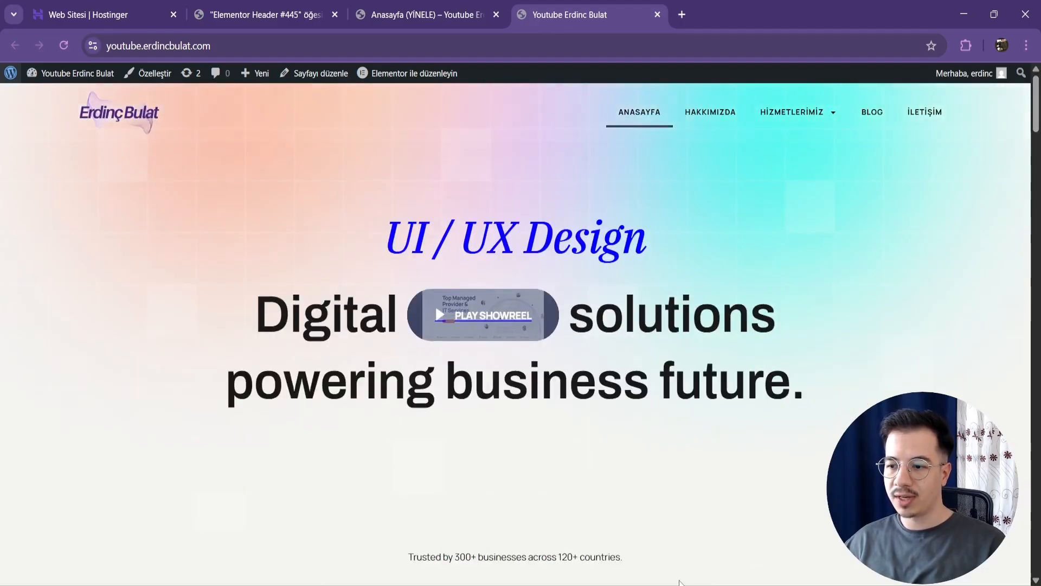
Copy the 70px min-height sticky rule and its 1s ease min-height transition rule from yt içerik.txt
left_click(418, 6)
left_click(303, 7)
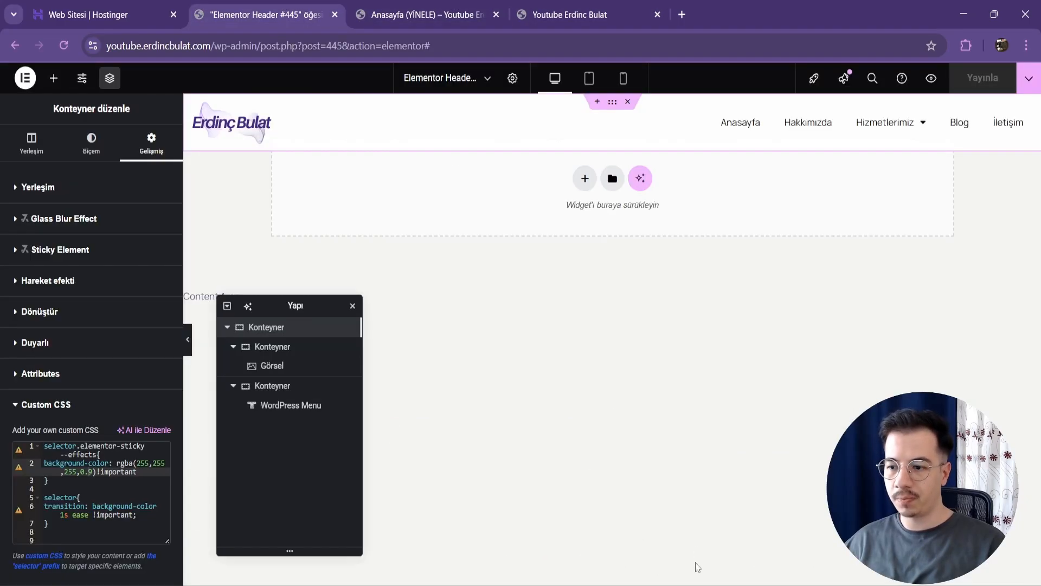
left_click(699, 584)
double_click(384, 261)
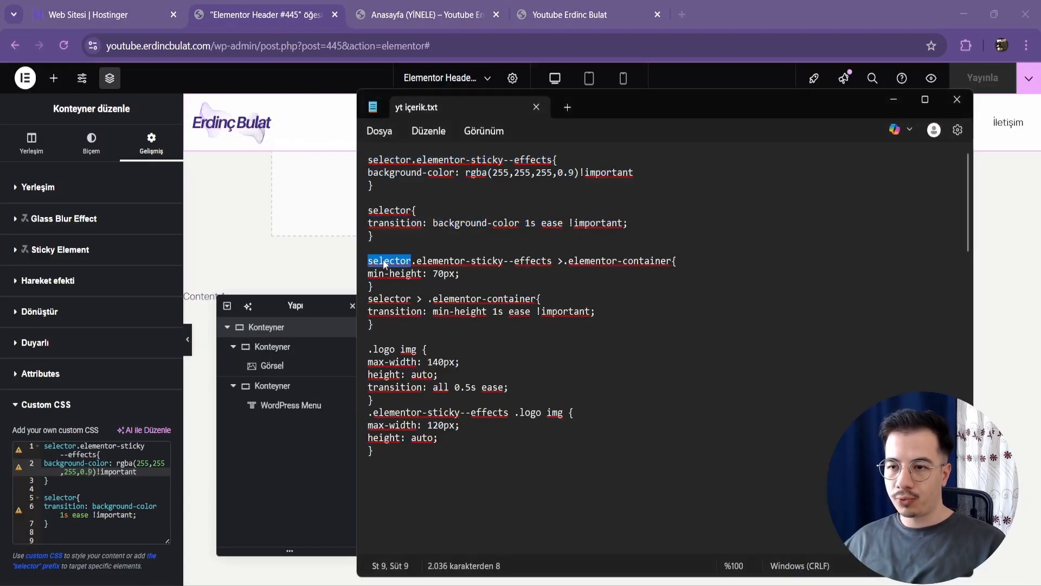
left_click(396, 329, "shift")
key("ctrl+c")
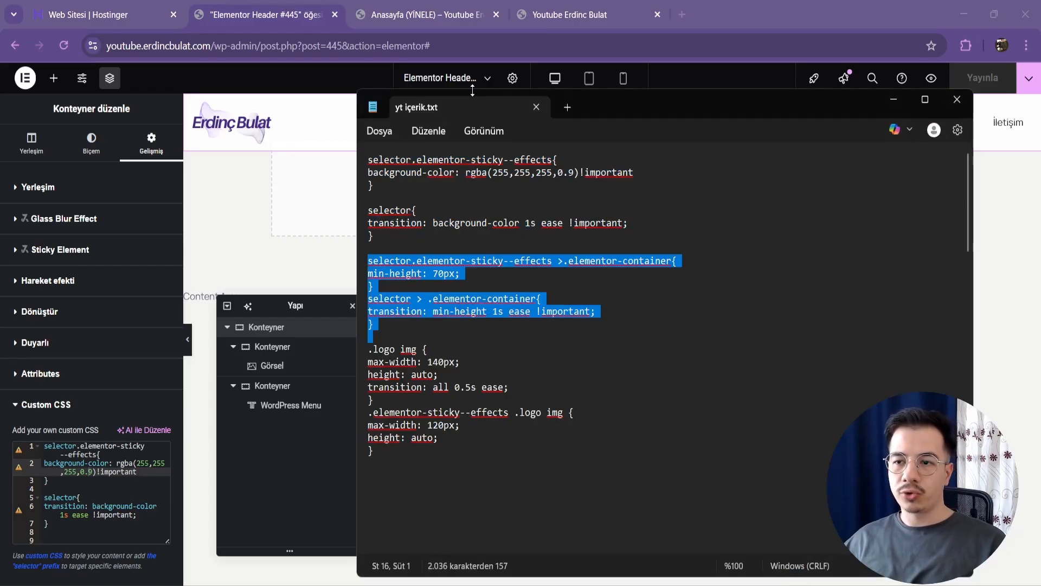
left_click_drag(482, 257, 495, 266)
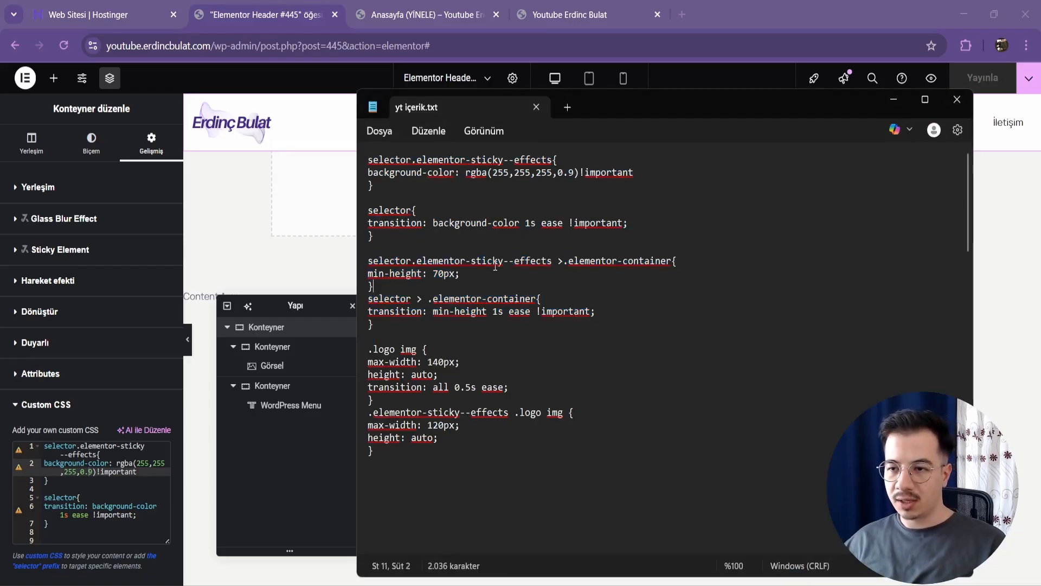
key("Down")
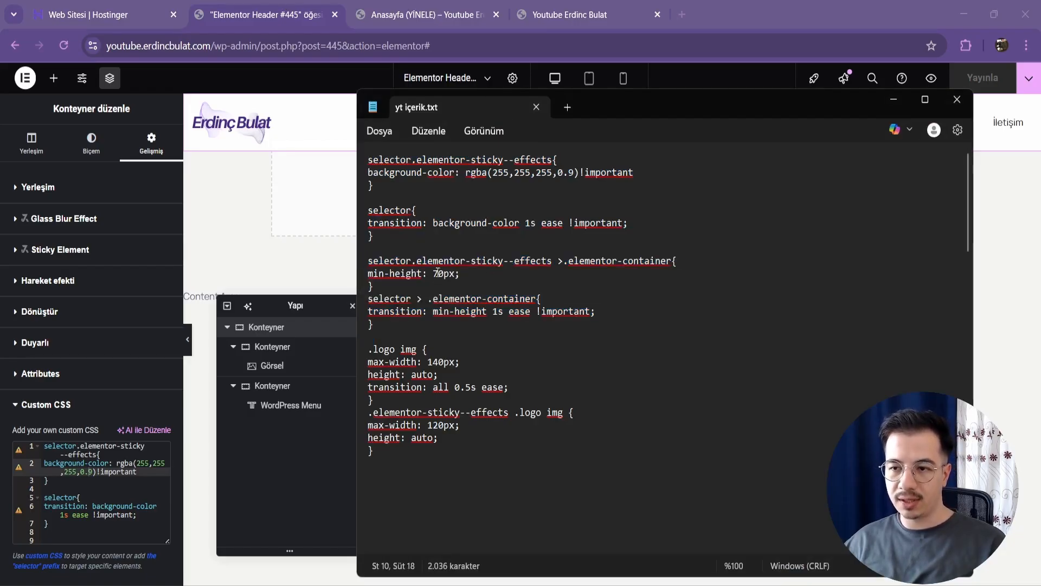
Paste the min-height rules below the existing code in the header container's Custom CSS and publish the header
left_click(388, 5)
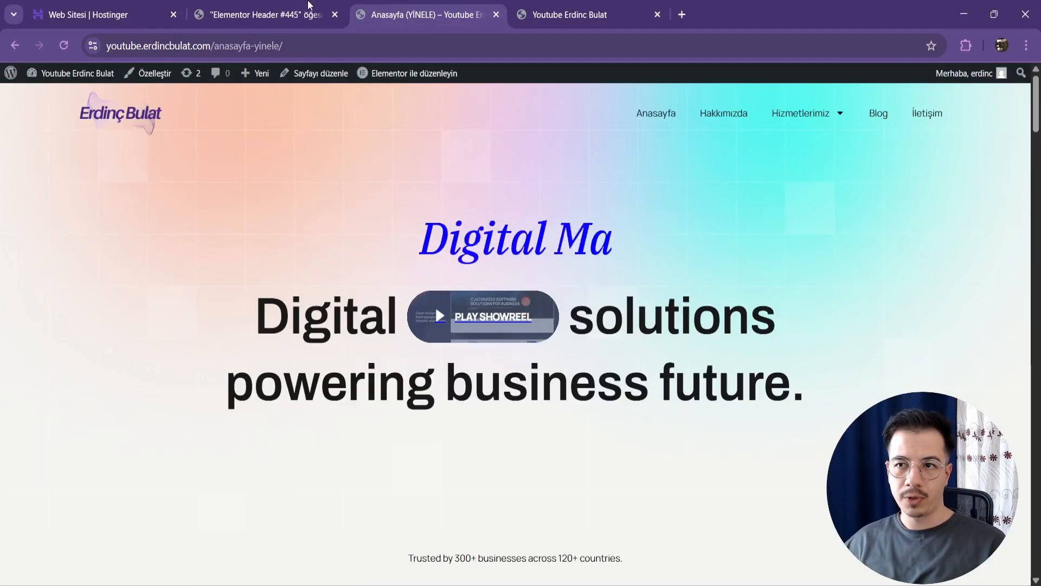
left_click(311, 6)
left_click(76, 540)
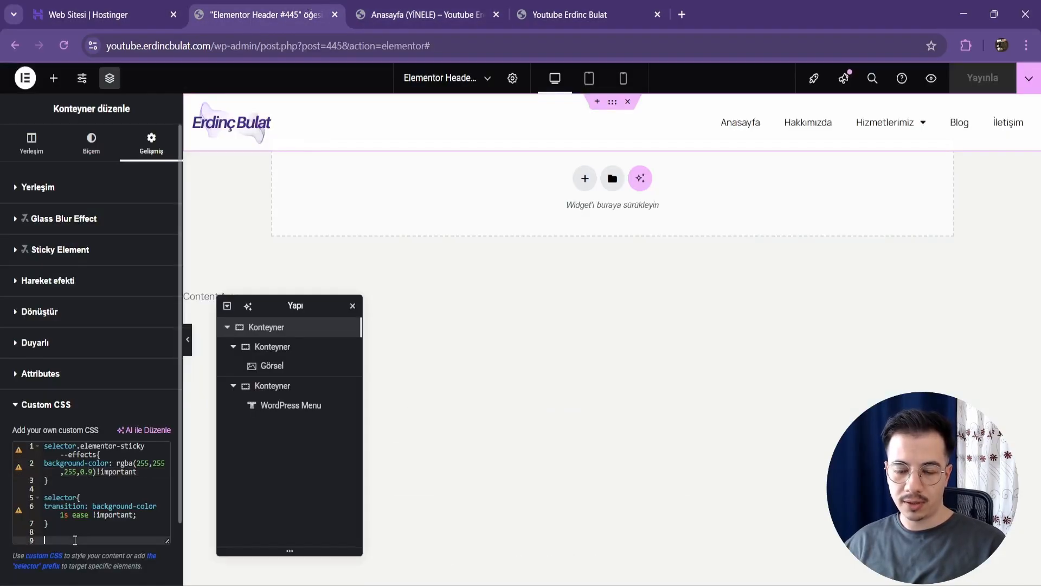
key("ctrl+v")
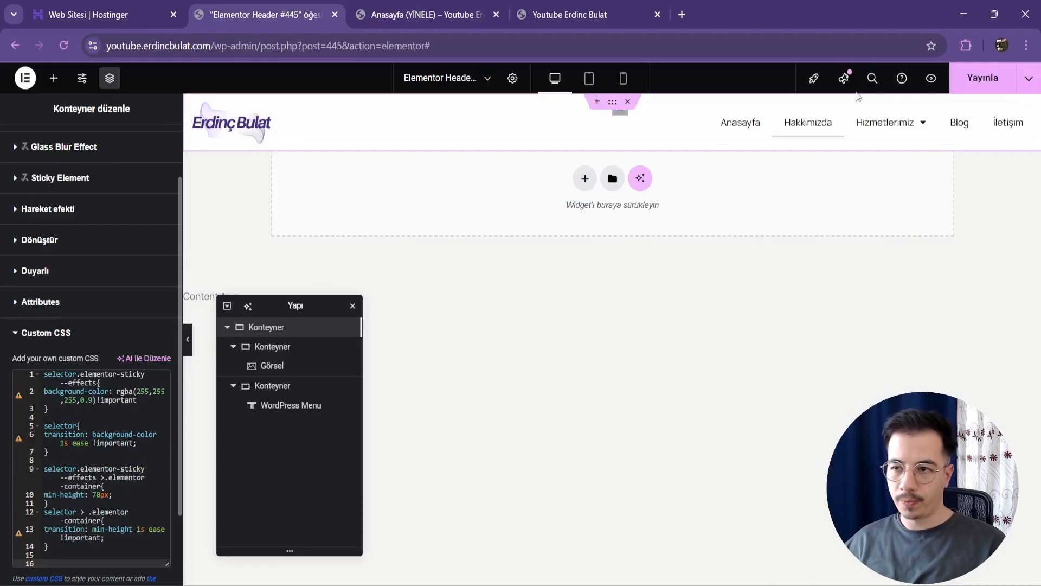
key("ctrl+s")
Reload the Anasayfa (YİNELE) page and check the sticky header's height change while scrolling
left_click(418, 4)
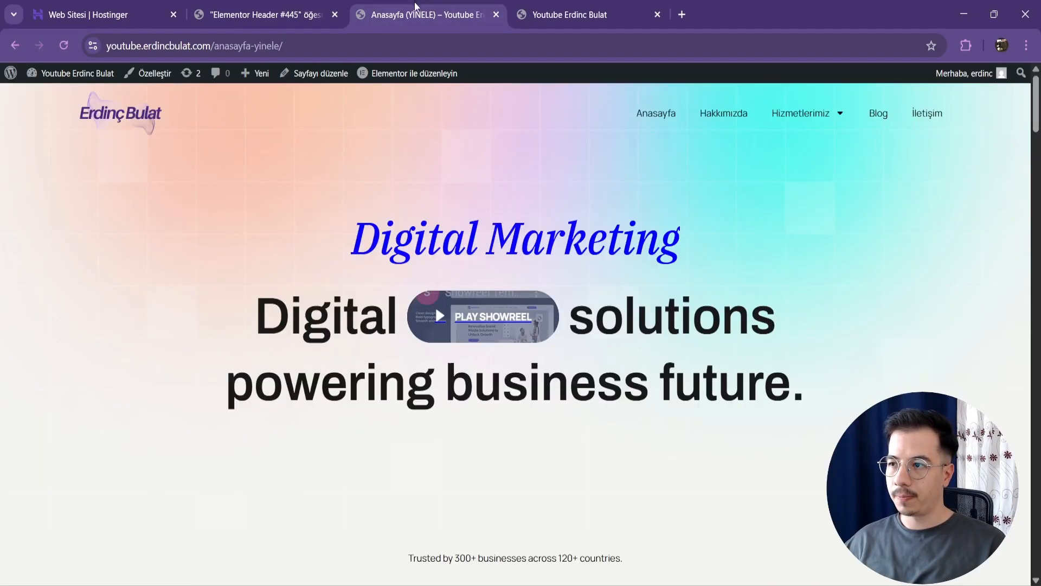
key("F5")
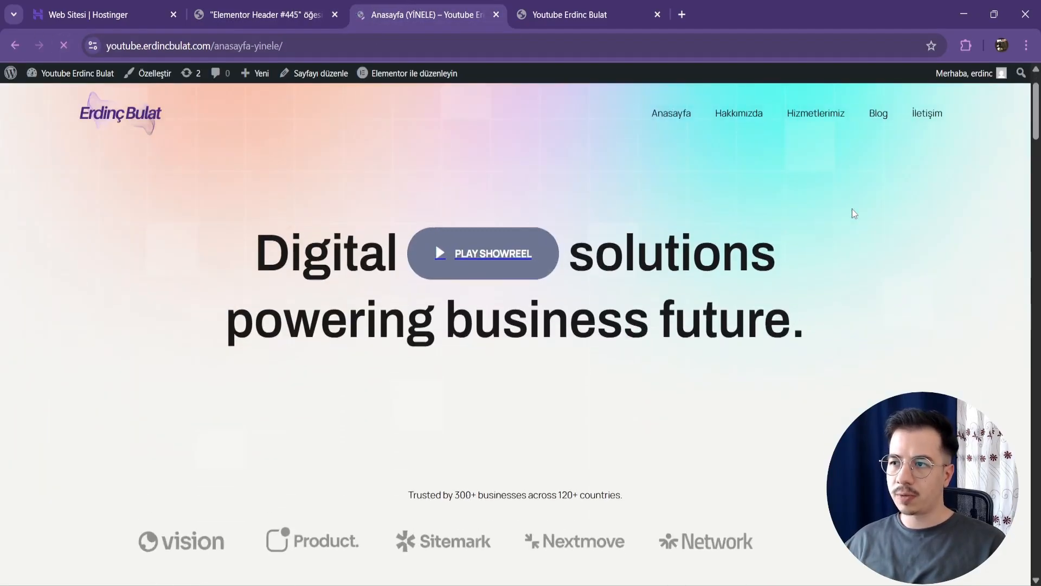
scroll(961, 190, "down", 5)
scroll(961, 187, "down", 1)
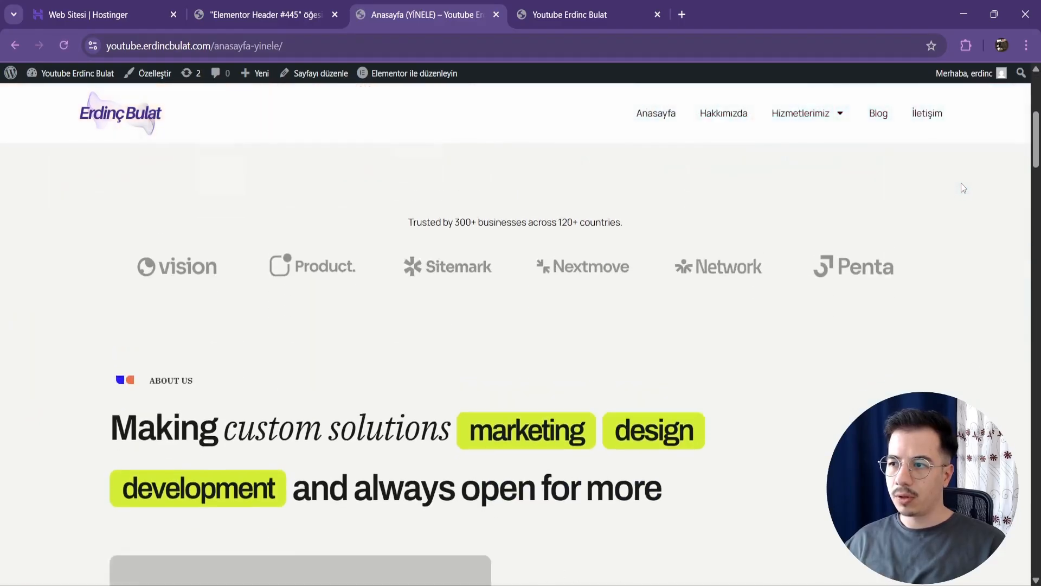
scroll(961, 185, "up", 6)
scroll(959, 187, "down", 4)
scroll(958, 194, "up", 4)
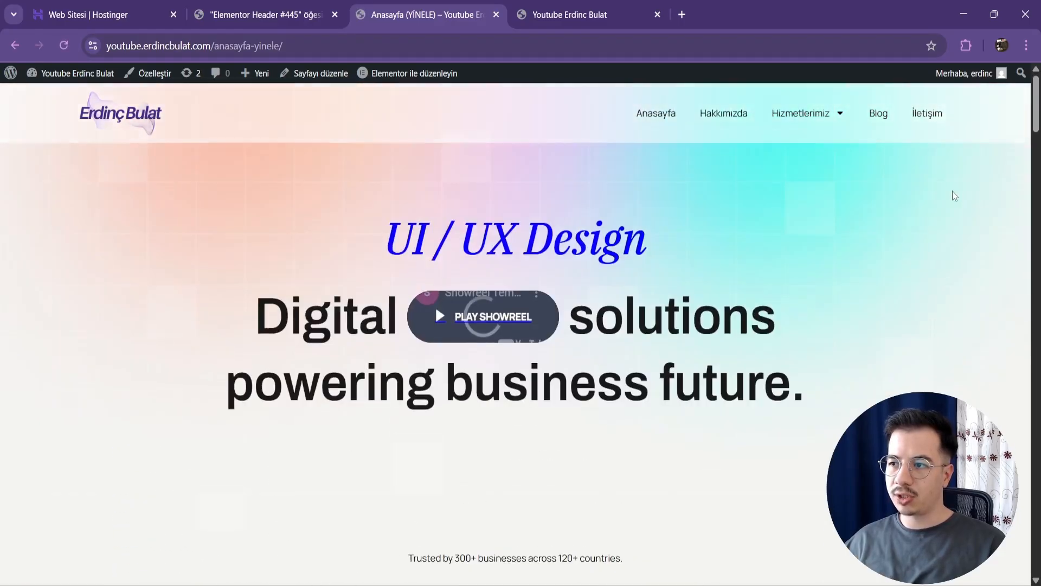
Copy the .logo img rules with 140px and 120px max-widths from yt içerik.txt into the end of the container's Custom CSS
left_click(267, 7)
left_click(574, 585)
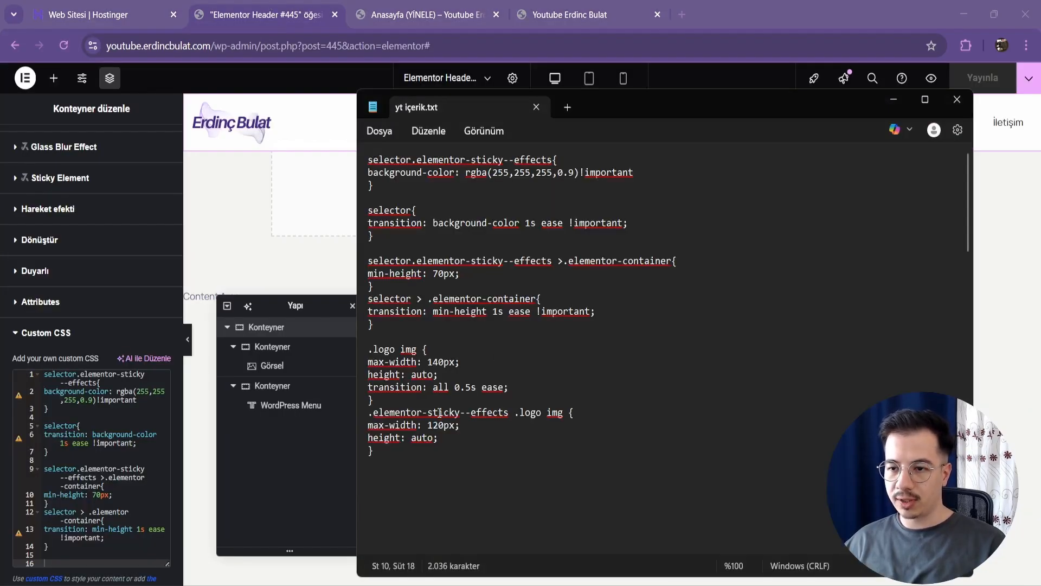
left_click_drag(385, 457, 356, 350)
key("ctrl+c")
left_click(90, 565)
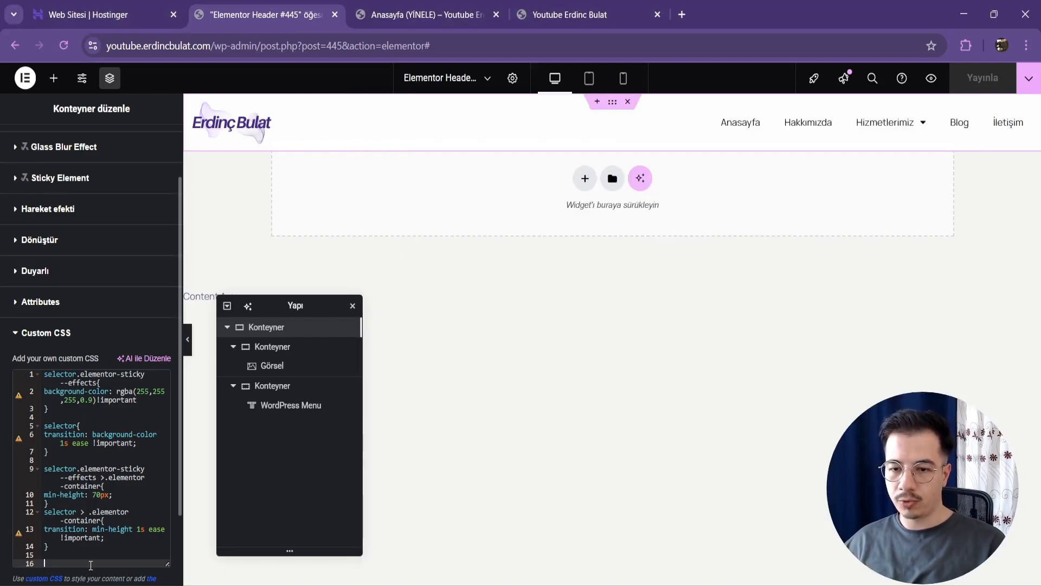
key("ctrl+v")
scroll(102, 532, "down", 3)
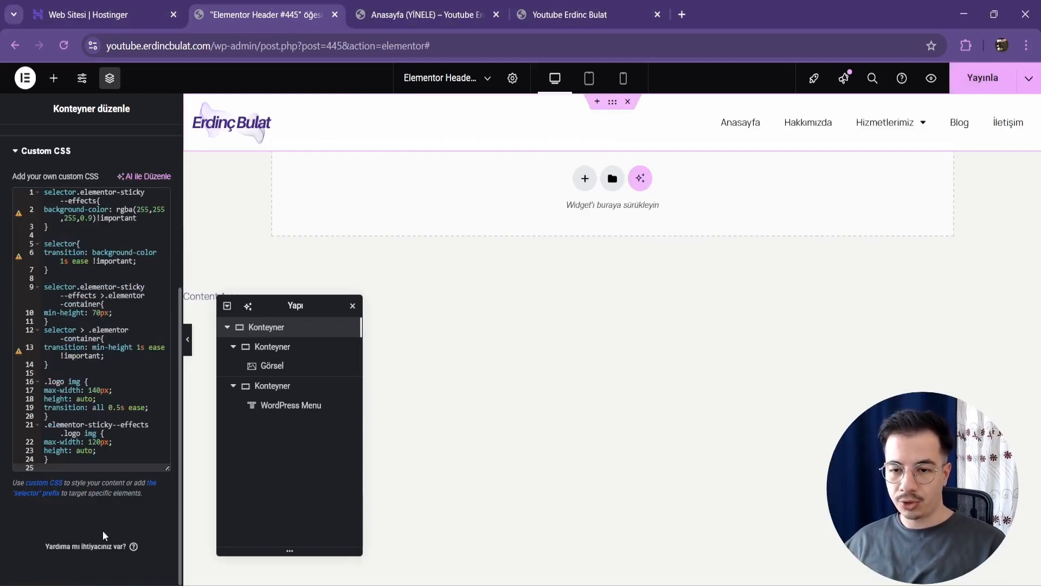
Assign the CSS class logo to the Görsel logo image in the header
left_click(263, 365)
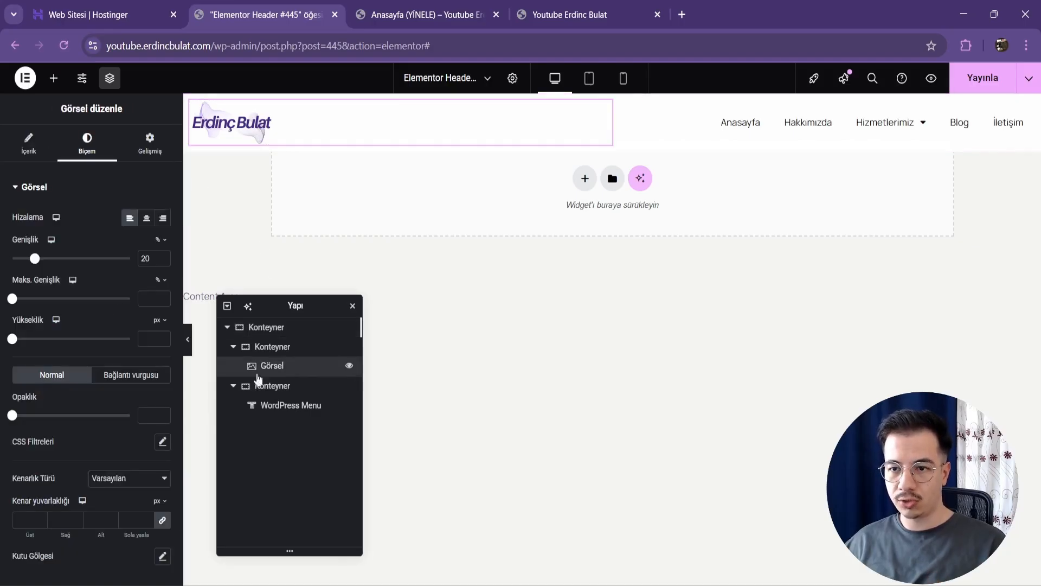
left_click(149, 144)
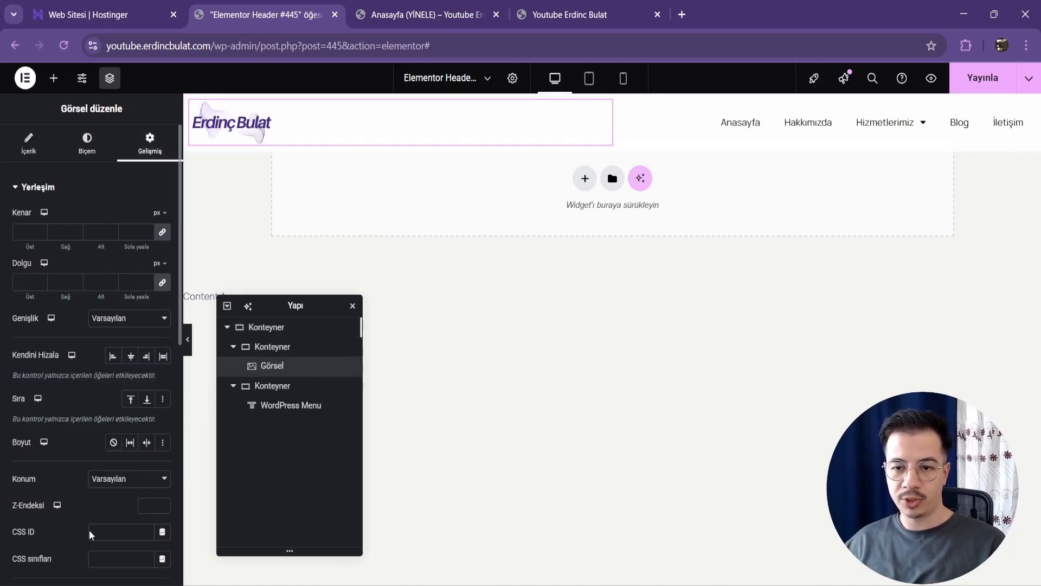
left_click(124, 560)
type("log")
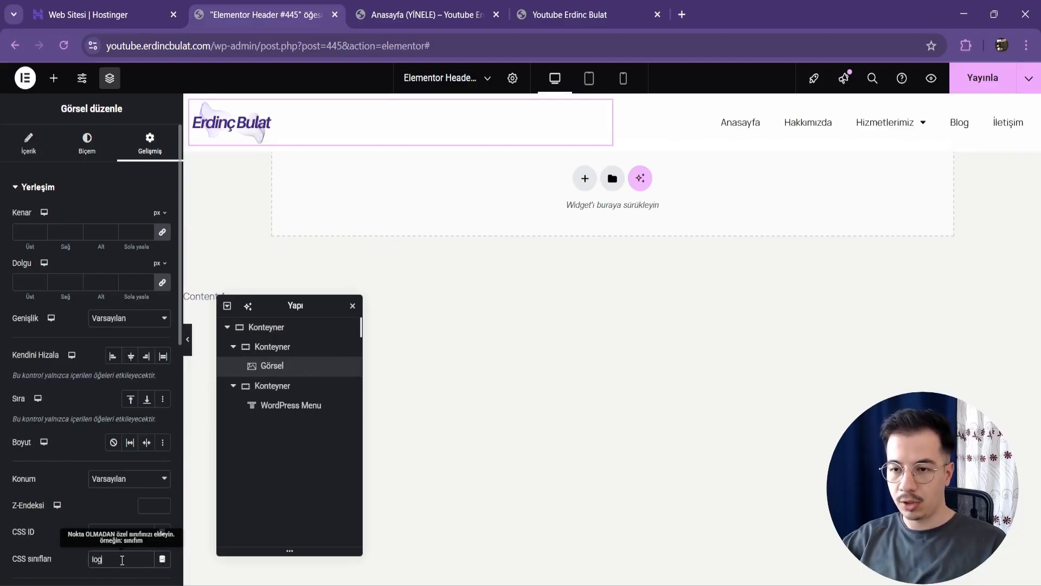
type("o")
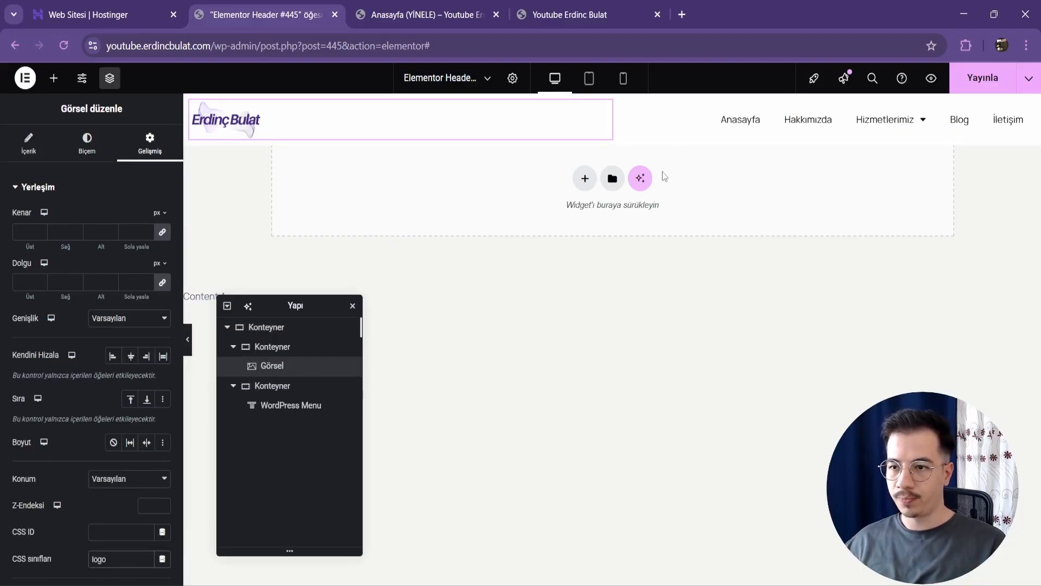
Reopen the outer header container's Custom CSS, review the .logo img rules, and publish the header
left_click(286, 338)
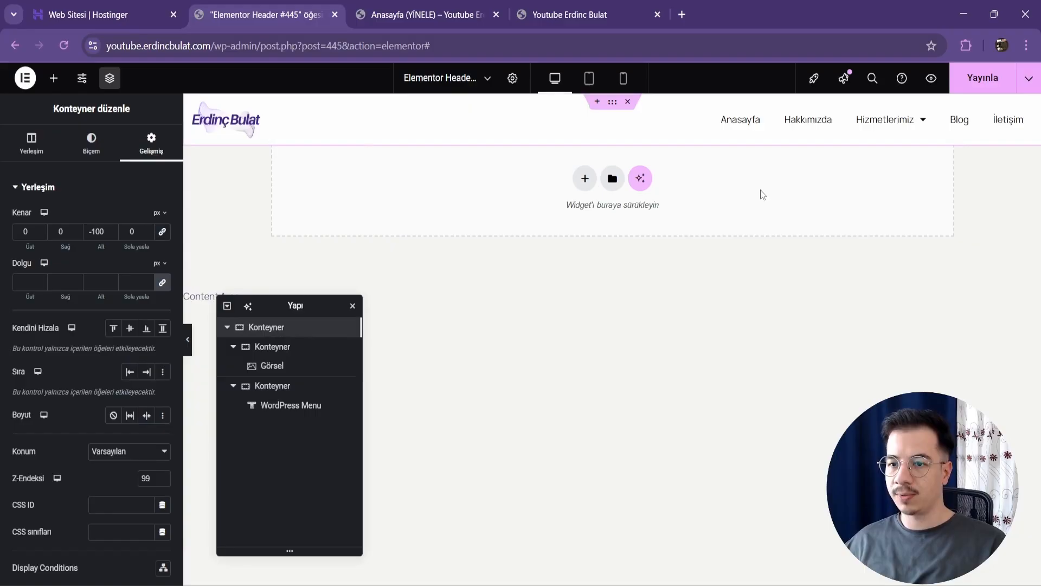
scroll(75, 538, "down", 5)
left_click(75, 517)
scroll(71, 458, "down", 5)
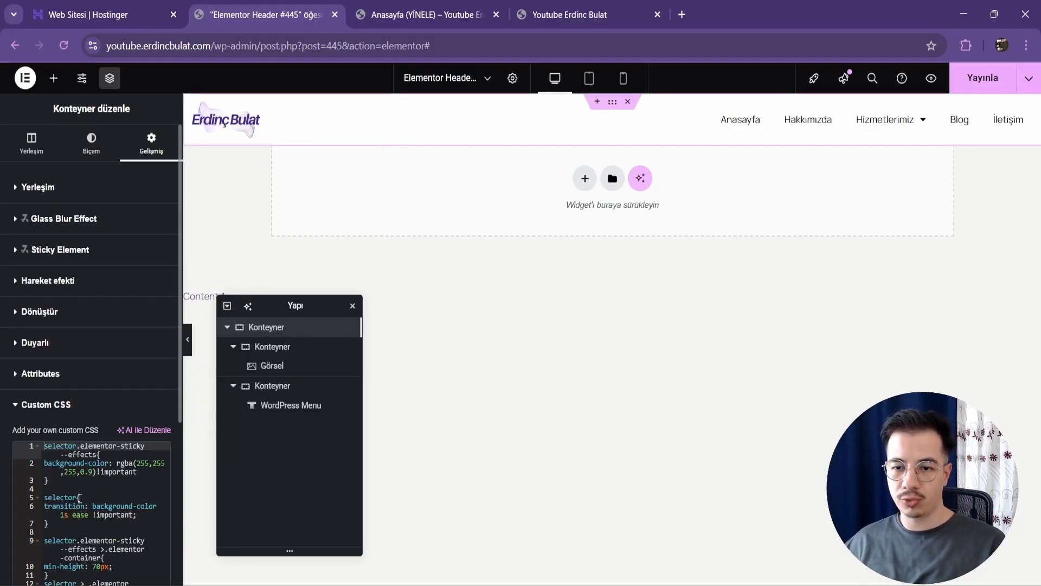
left_click(57, 419)
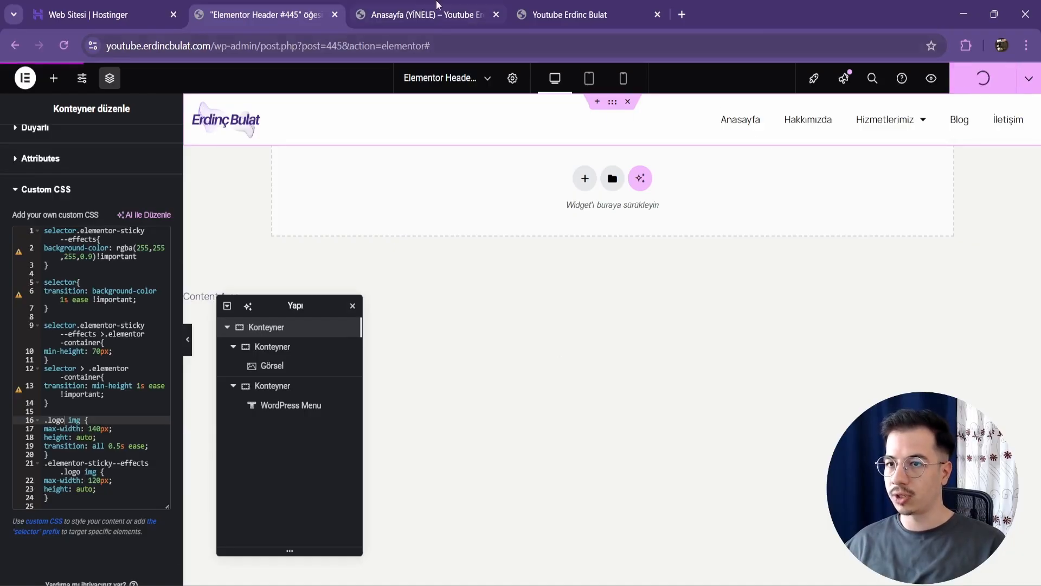
Reload the Anasayfa (YİNELE) page and check how the logo resizes while scrolling
left_click(426, 15)
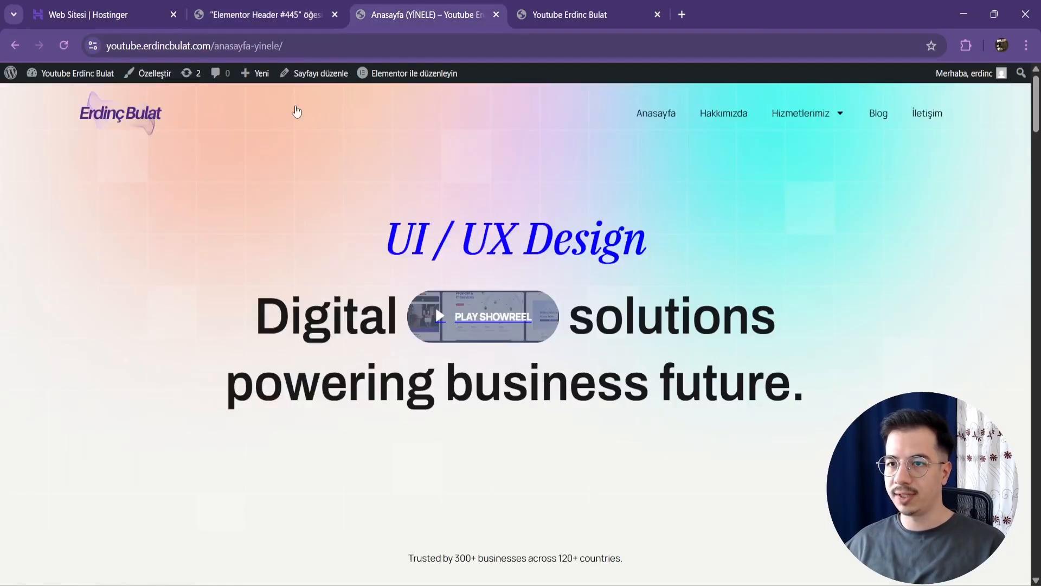
left_click(63, 46)
scroll(893, 232, "down", 5)
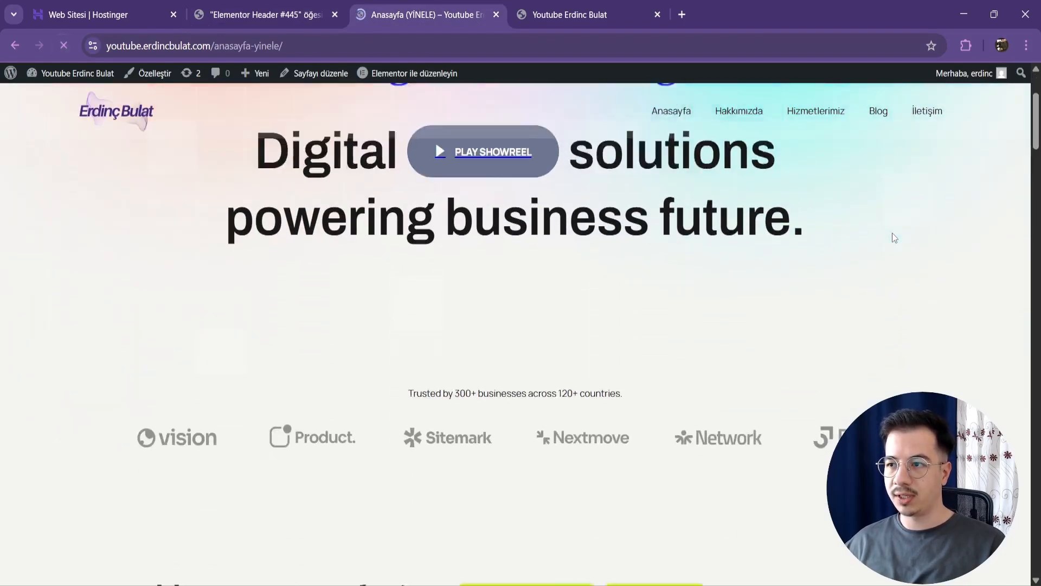
scroll(1039, 126, "up", 5)
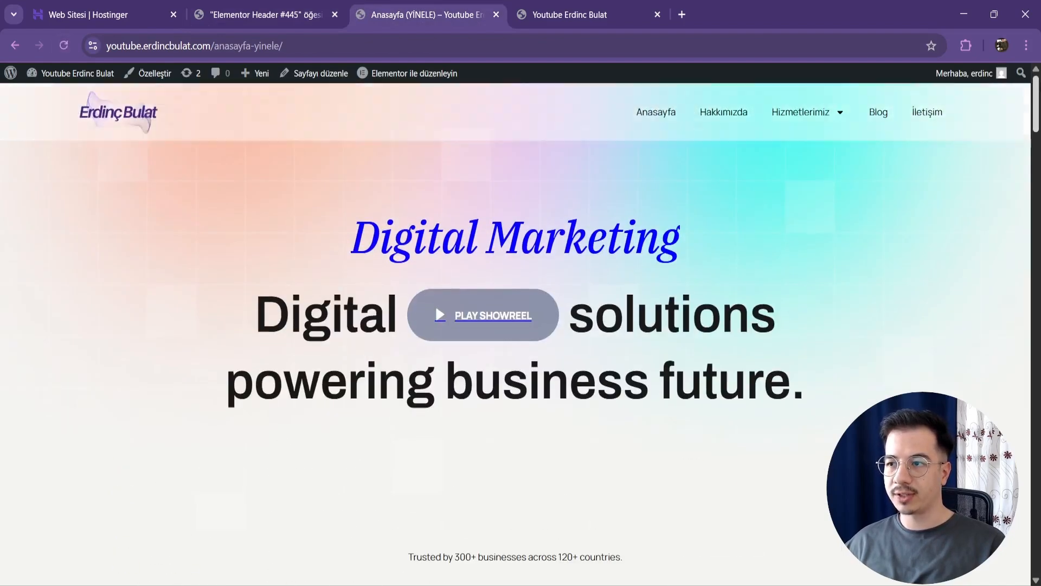
Examine how the live page's sticky header changes background, height and logo size during scrolling
scroll(992, 255, "down", 1)
scroll(963, 253, "down", 3)
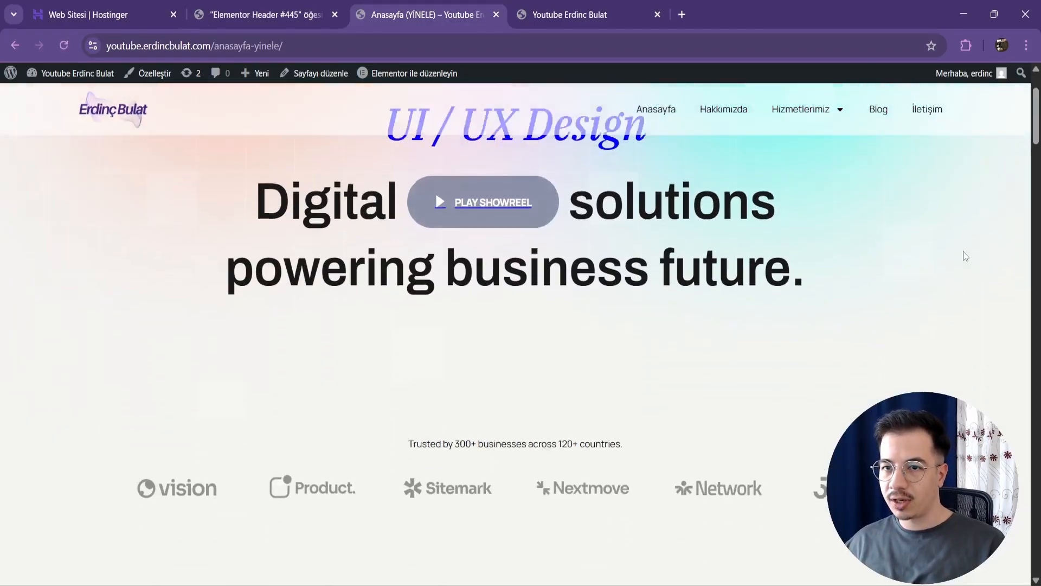
scroll(121, 116, "up", 4)
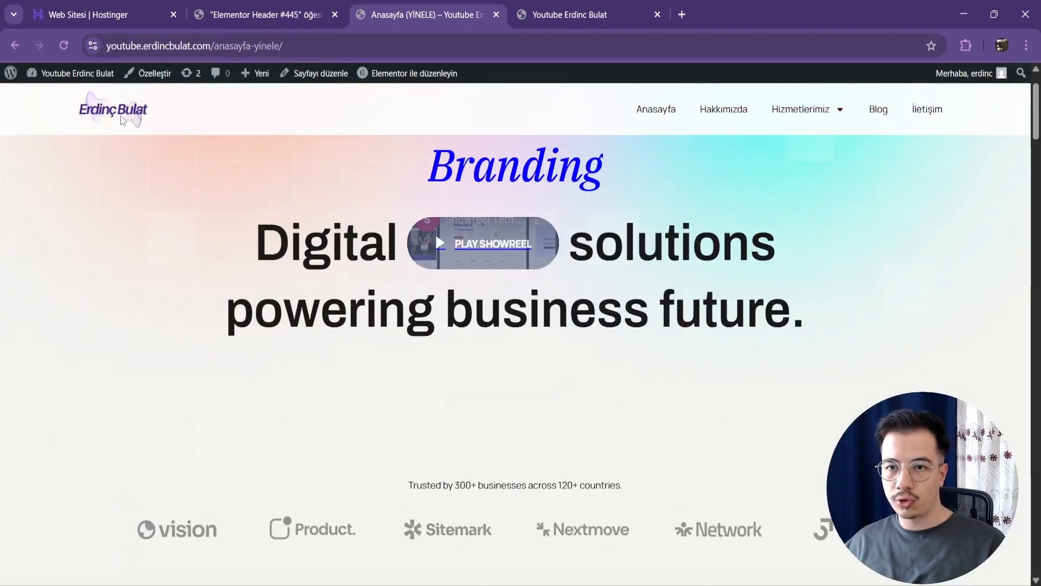
scroll(987, 148, "down", 4)
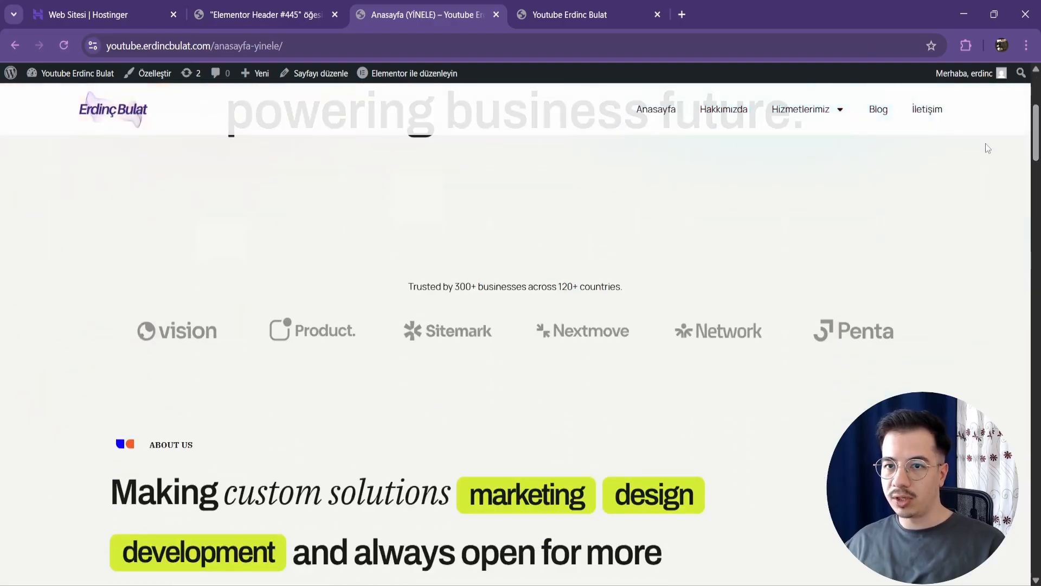
scroll(751, 137, "up", 4)
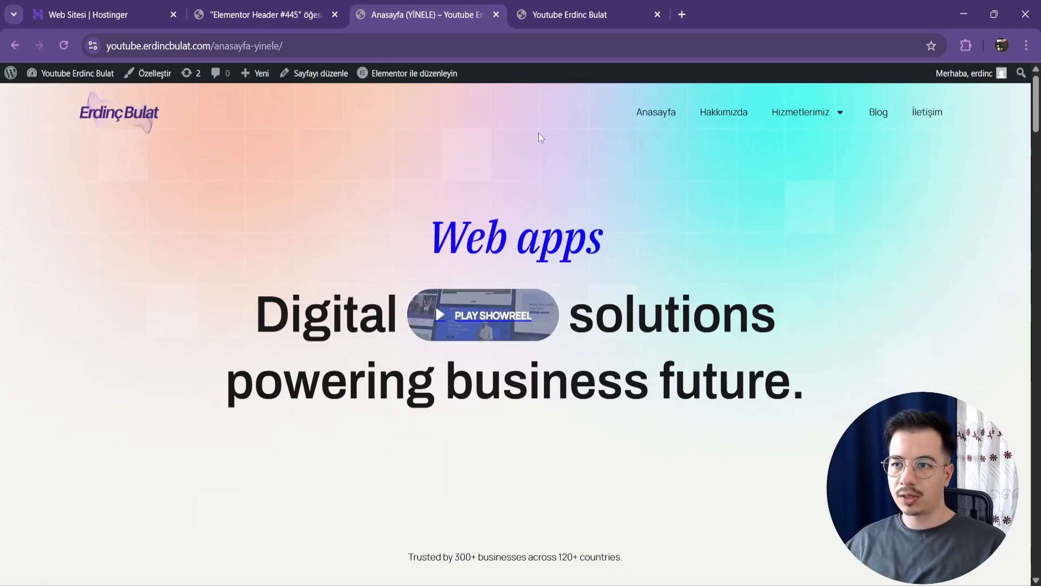
right_click(719, 168)
Switch to the Elementor header editor and set the Görsel logo's width to 40% in the tablet layout
left_click(310, 8)
left_click(289, 13)
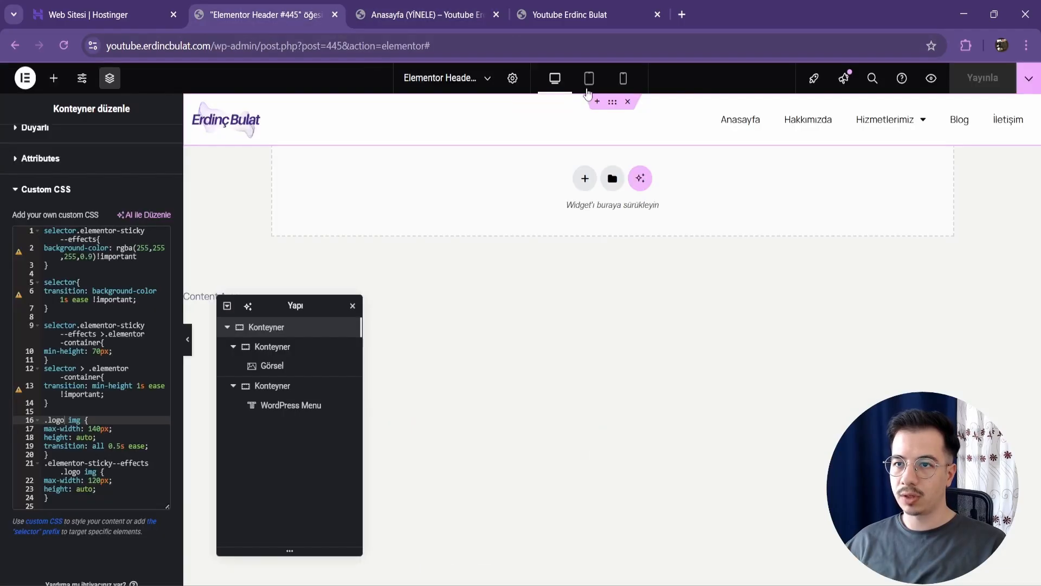
left_click(590, 78)
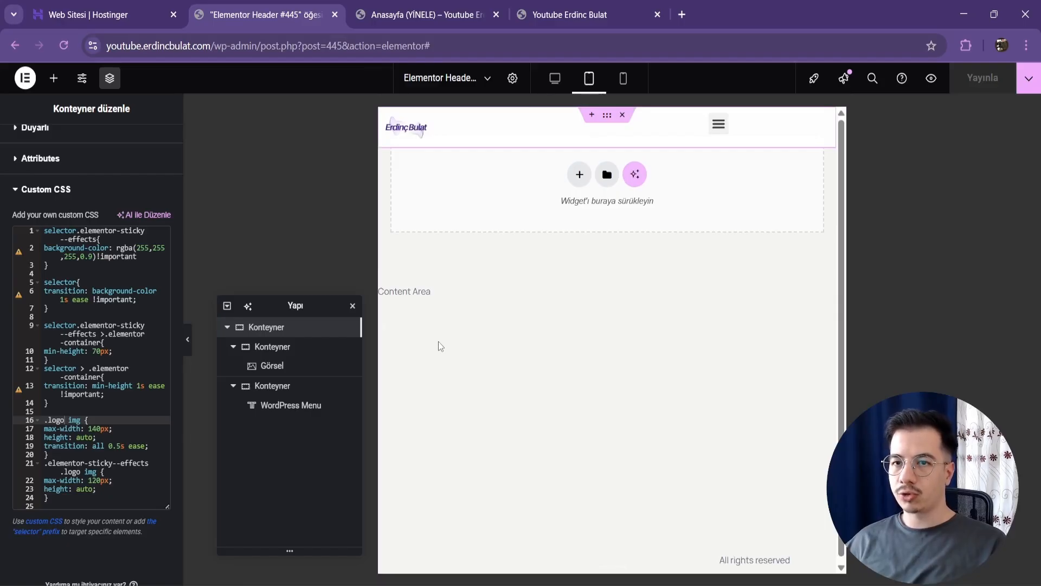
left_click(429, 136)
left_click(85, 155)
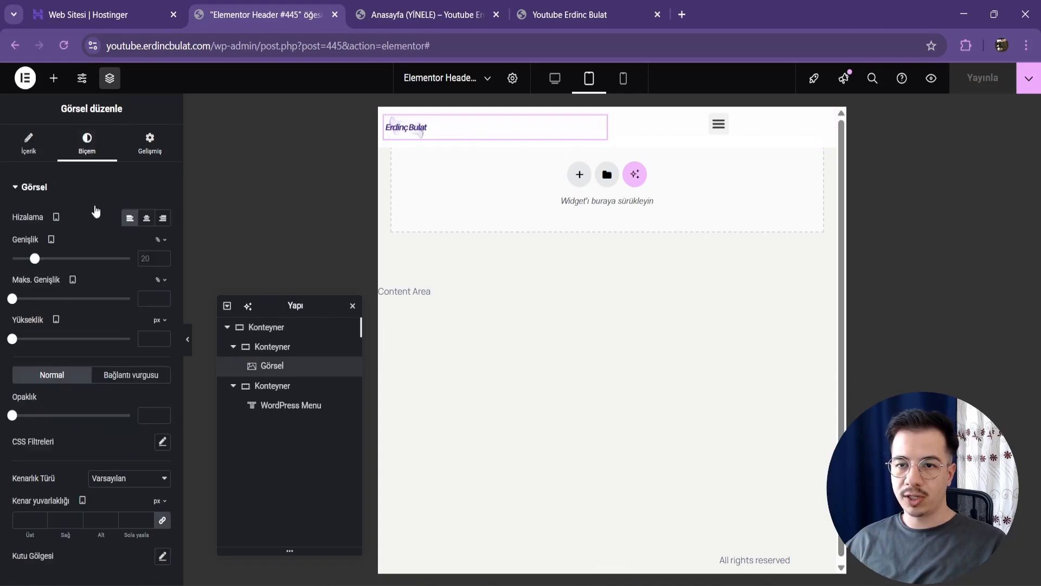
type("40")
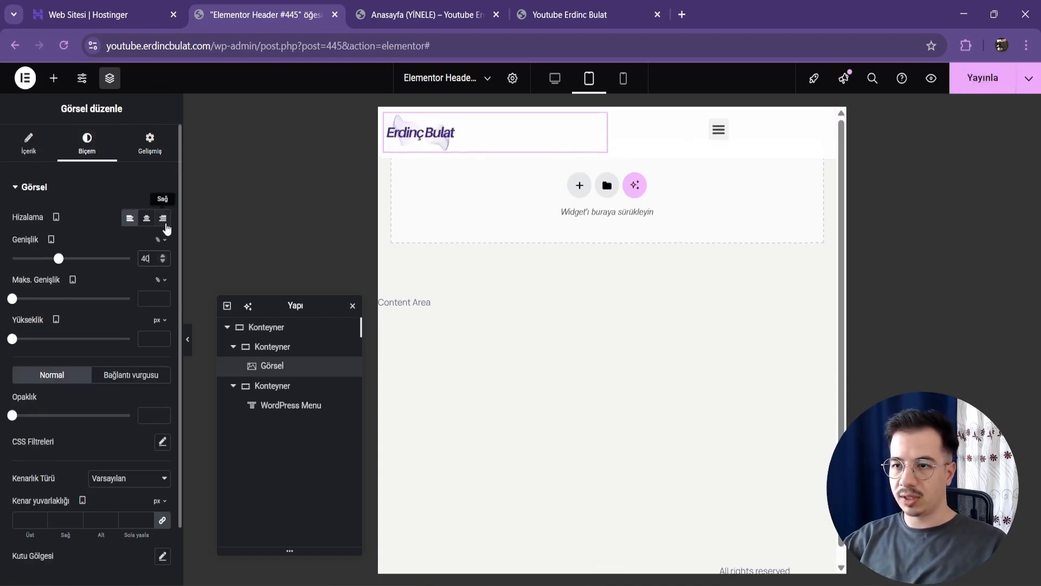
Enable Full Width for the mobile dropdown of the WordPress Menu widget
left_click(698, 136)
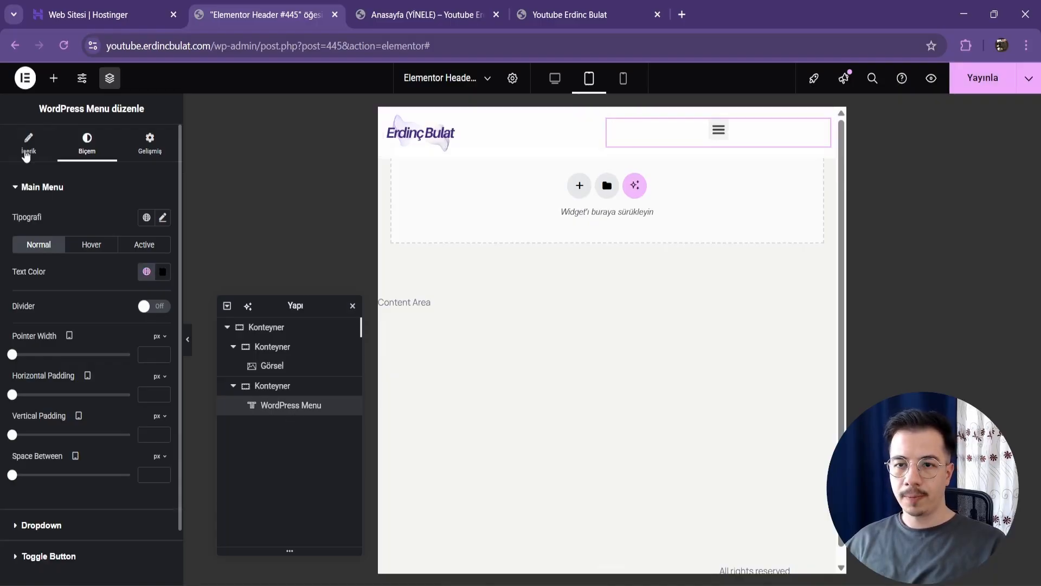
left_click(26, 152)
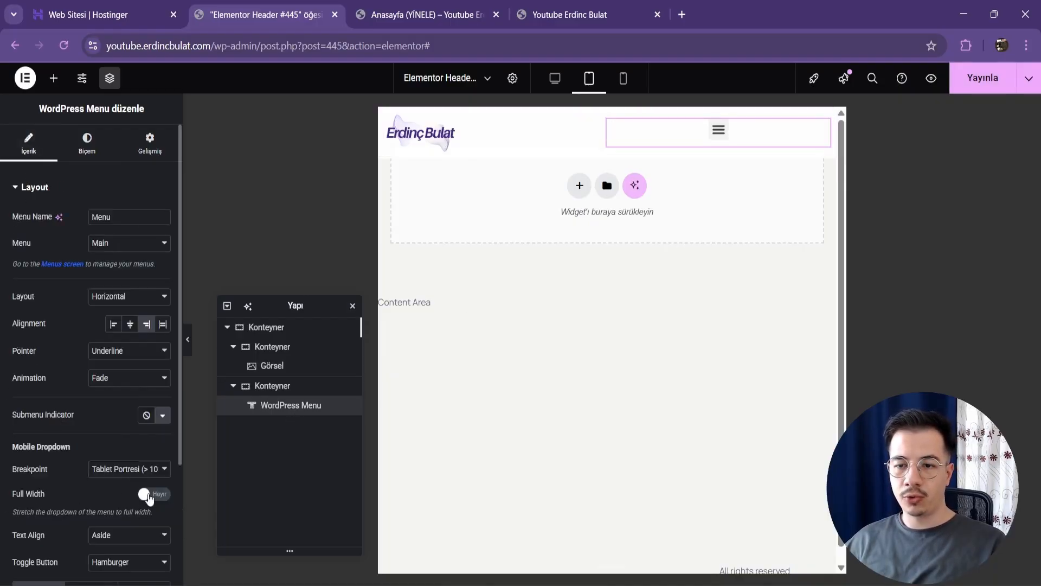
left_click(150, 495)
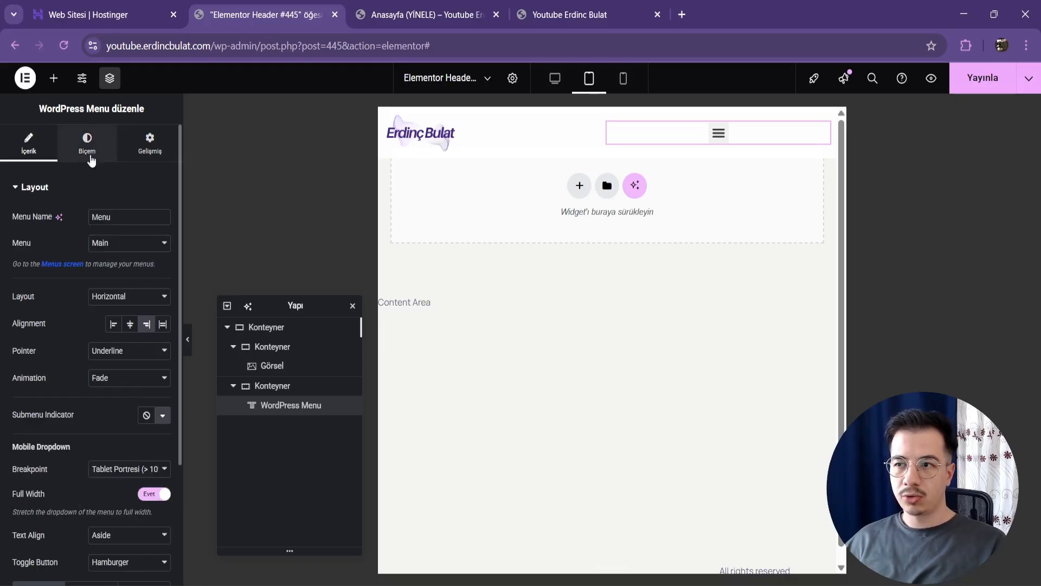
Style the menu's toggle button with a 24 px size, a fully transparent background and the global color Background 03
left_click(91, 160)
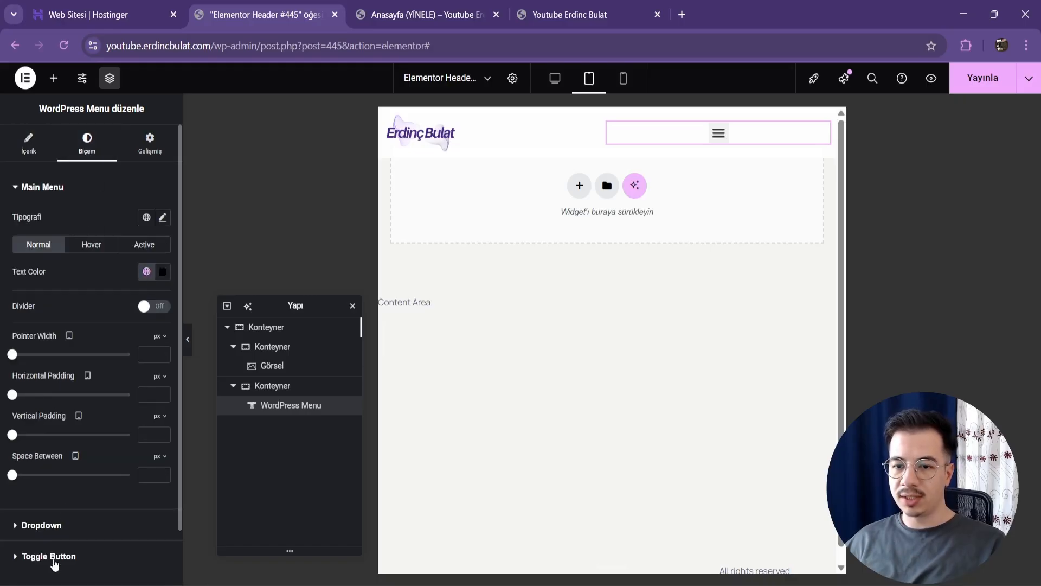
left_click(52, 556)
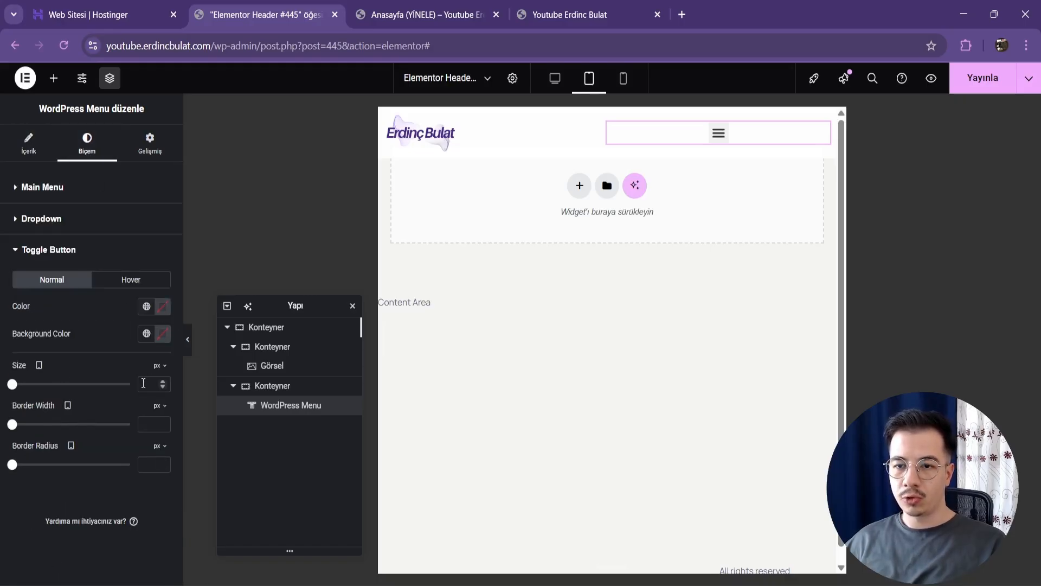
left_click(143, 383)
type("24")
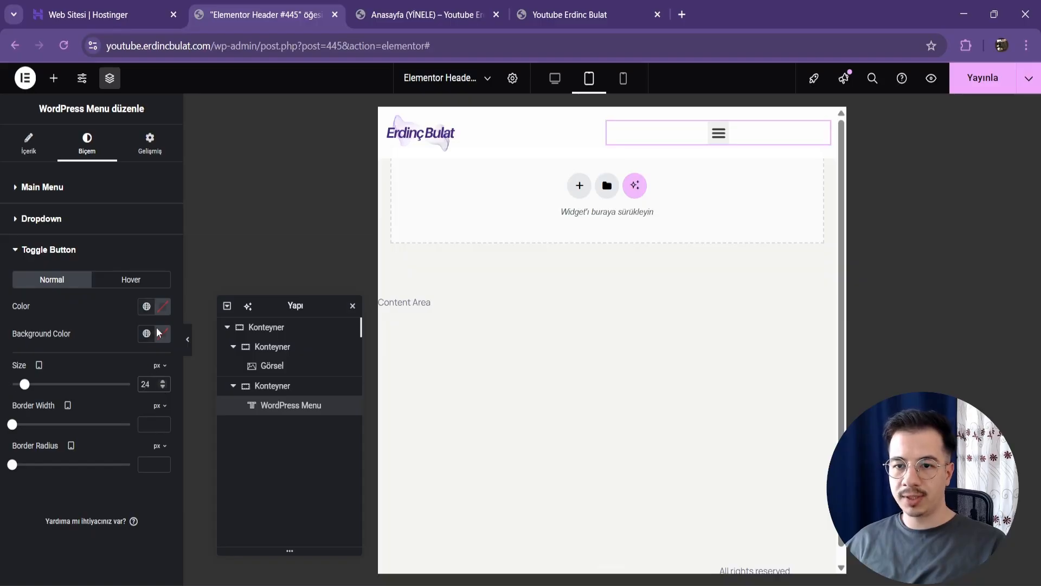
left_click(162, 334)
left_click_drag(227, 510, 78, 508)
left_click(147, 306)
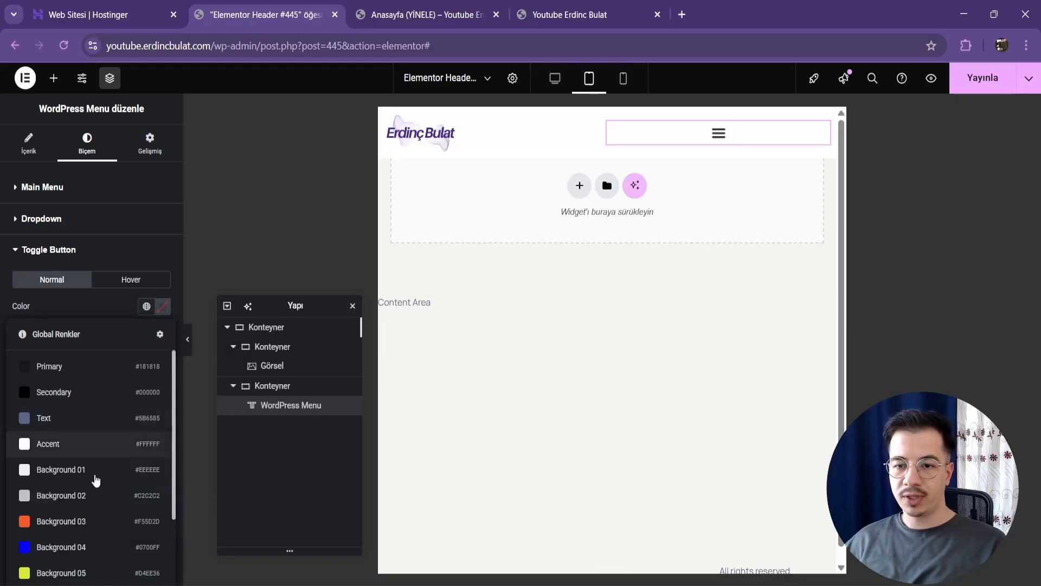
left_click(91, 515)
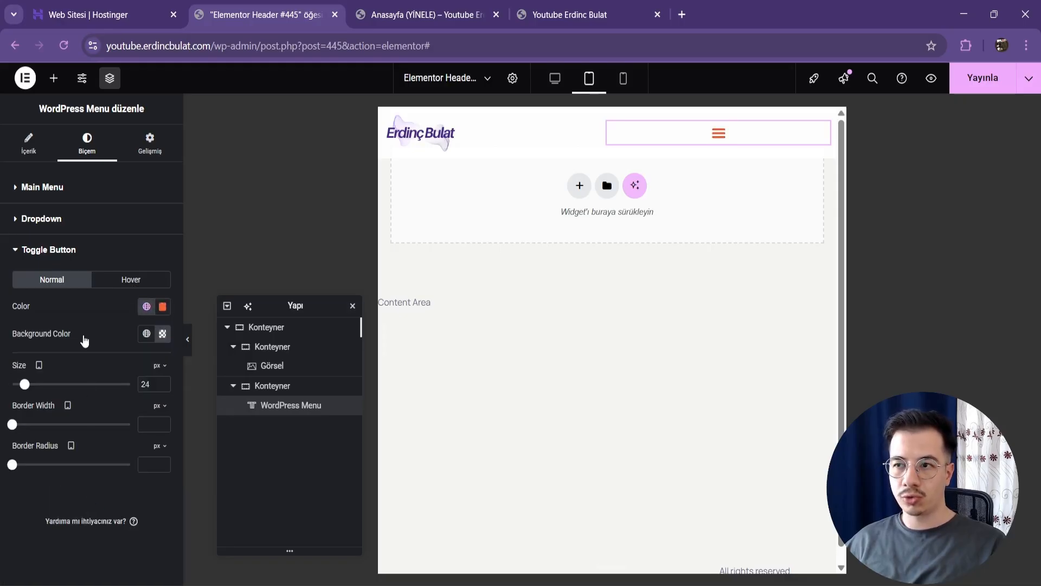
Set the menu's Toggle Align to right and expand the dropdown menu in the tablet preview
left_click(39, 148)
scroll(74, 465, "down", 3)
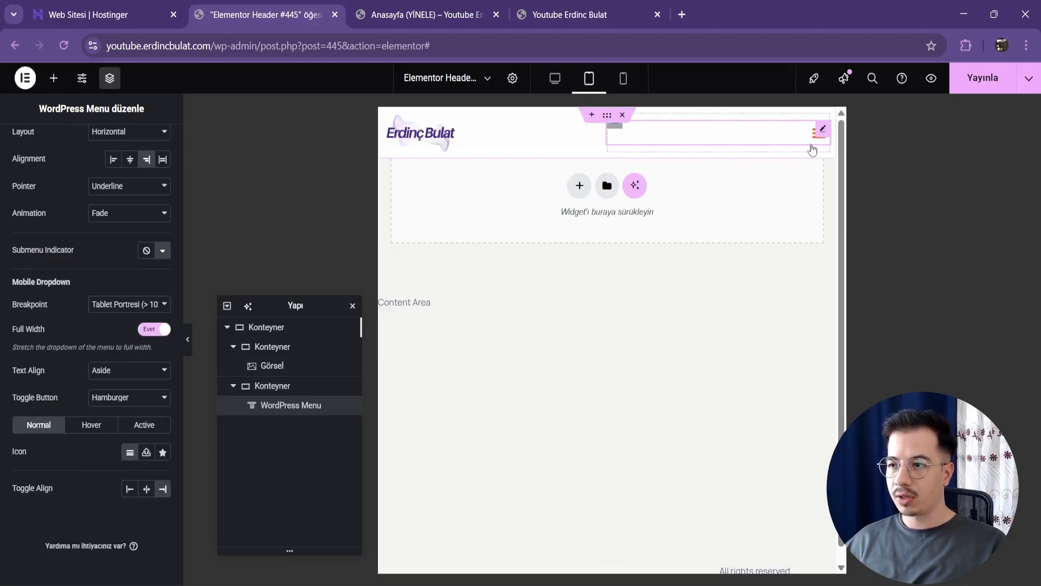
left_click(817, 142)
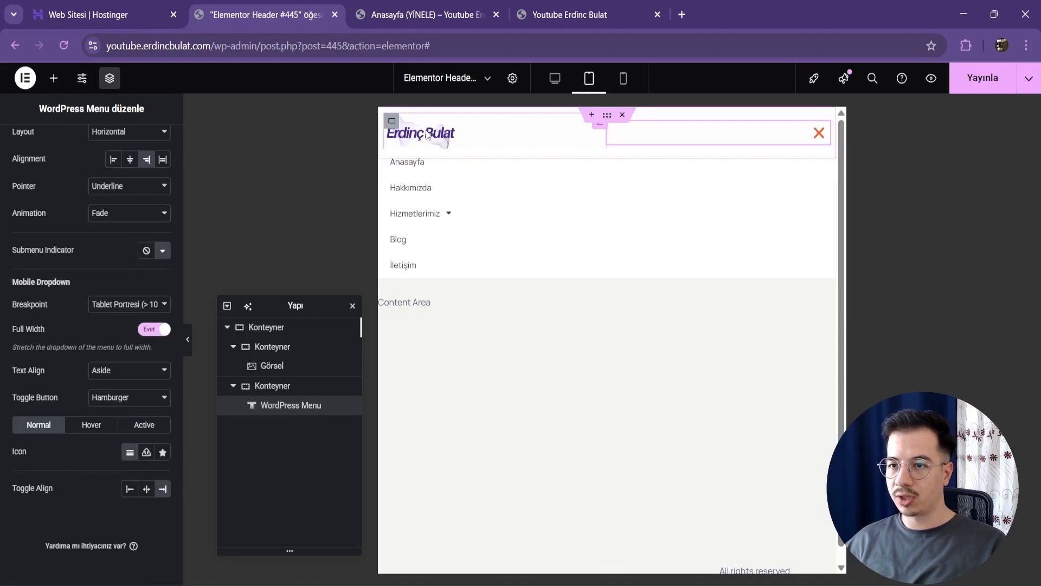
Set the menu dropdown's Distance to 20 px and collapse the dropdown in the preview
scroll(81, 152, "up", 3)
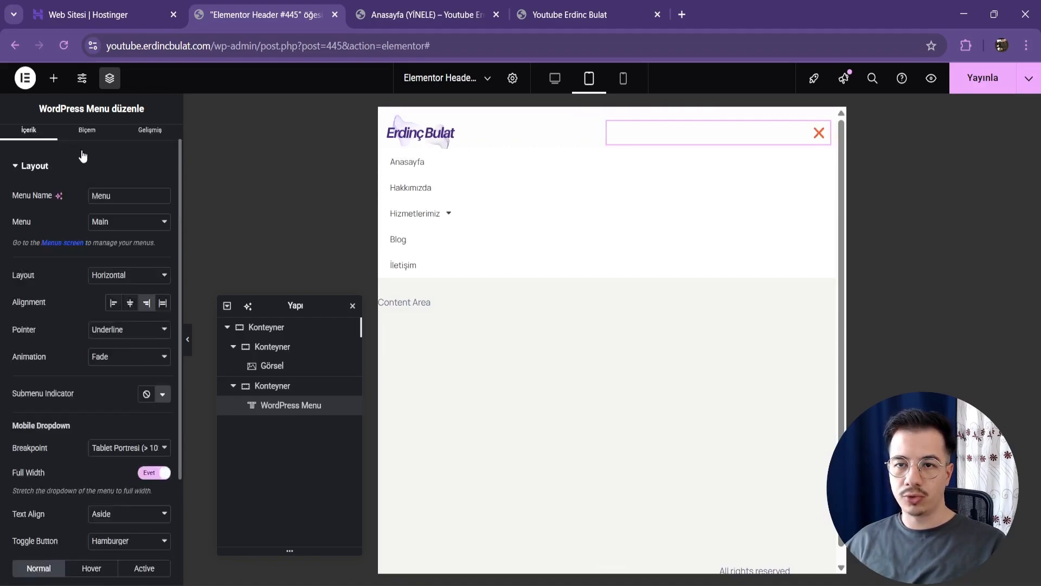
left_click(81, 154)
scroll(71, 347, "down", 2)
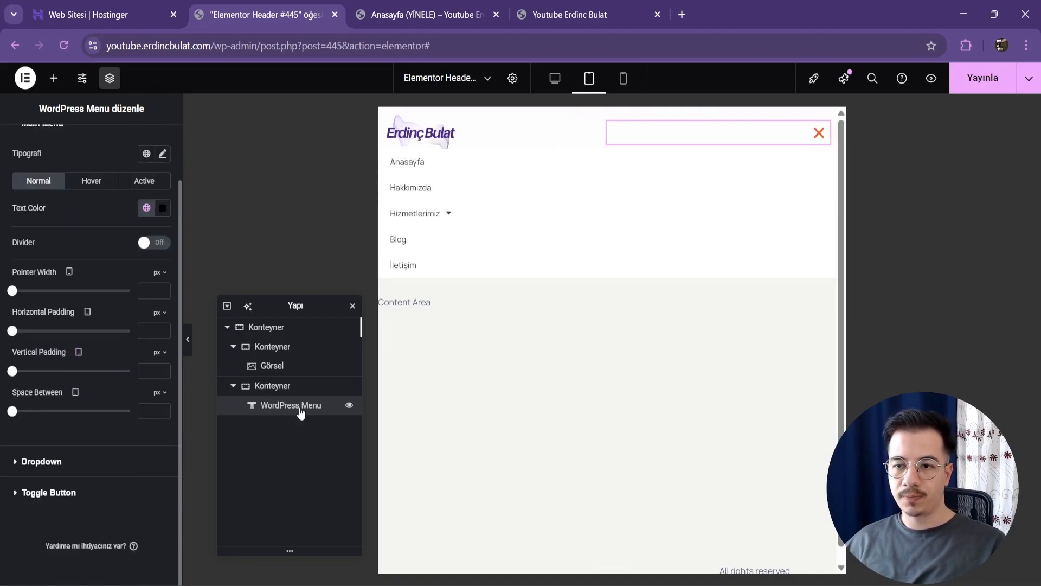
left_click(51, 461)
scroll(95, 454, "down", 4)
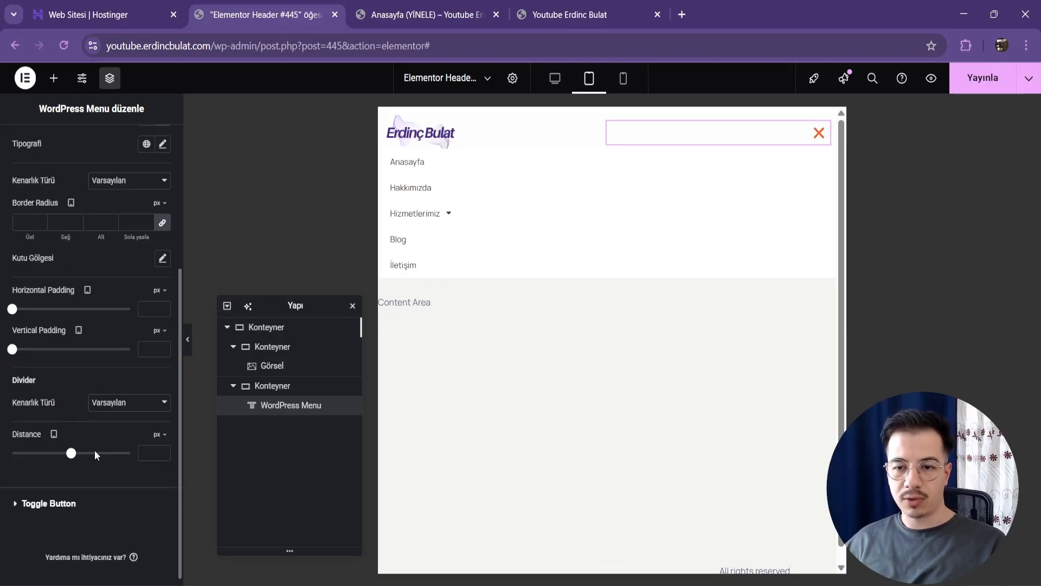
type("20")
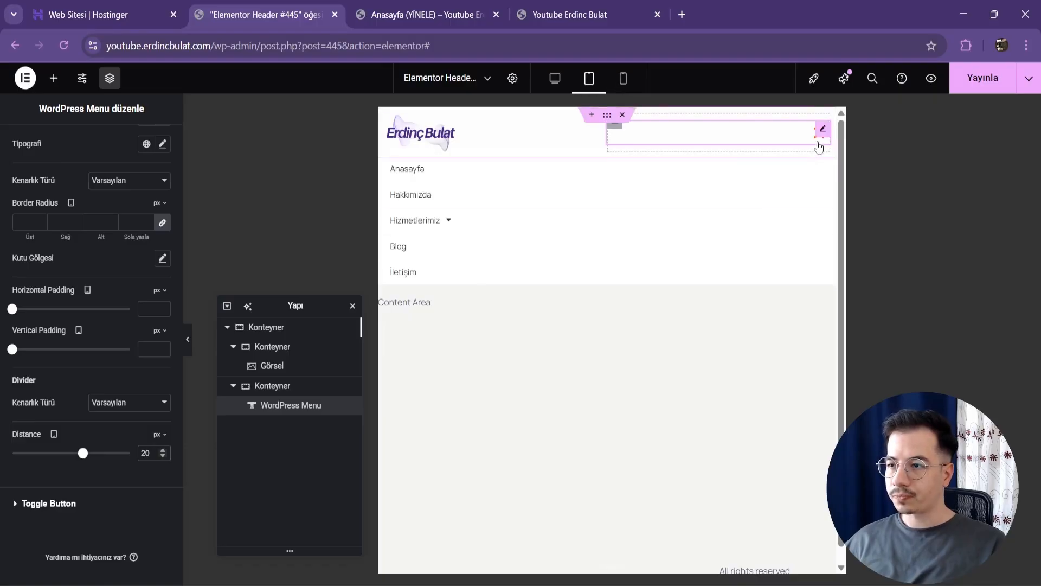
left_click(819, 142)
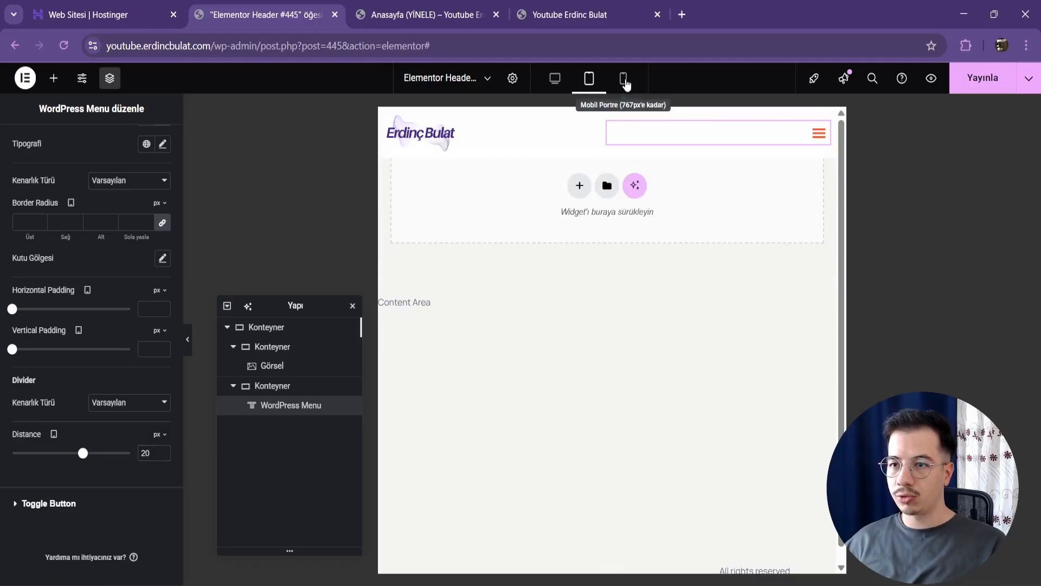
Set the width of the logo's container to 50% in the mobile layout
left_click(625, 82)
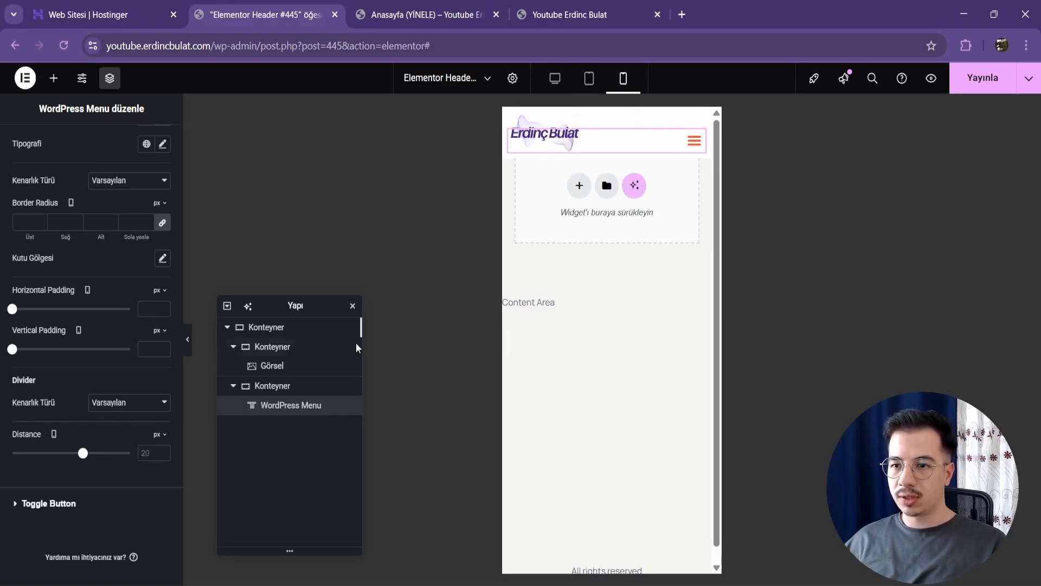
left_click(287, 348)
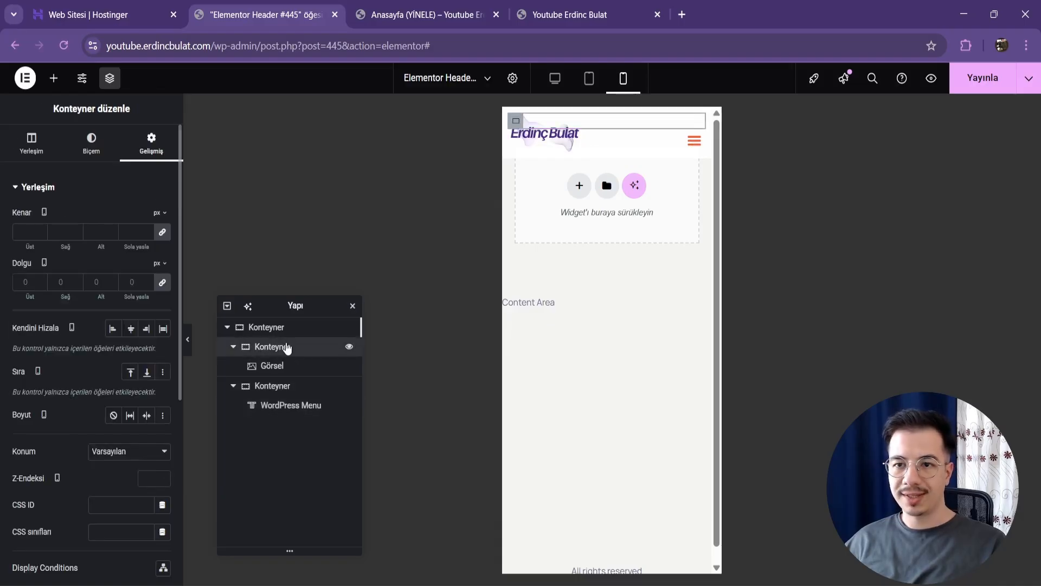
left_click(30, 143)
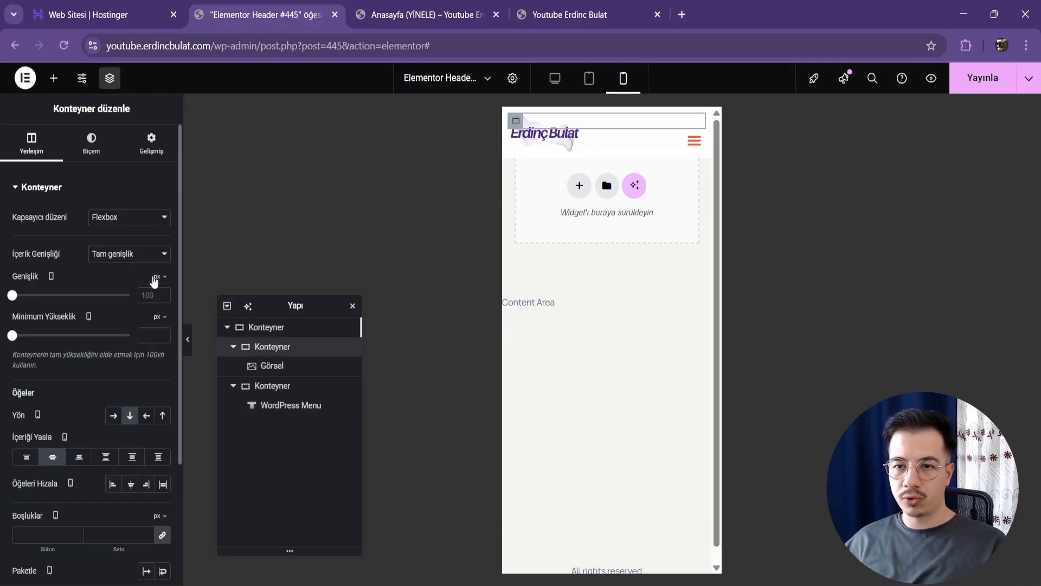
left_click(160, 298)
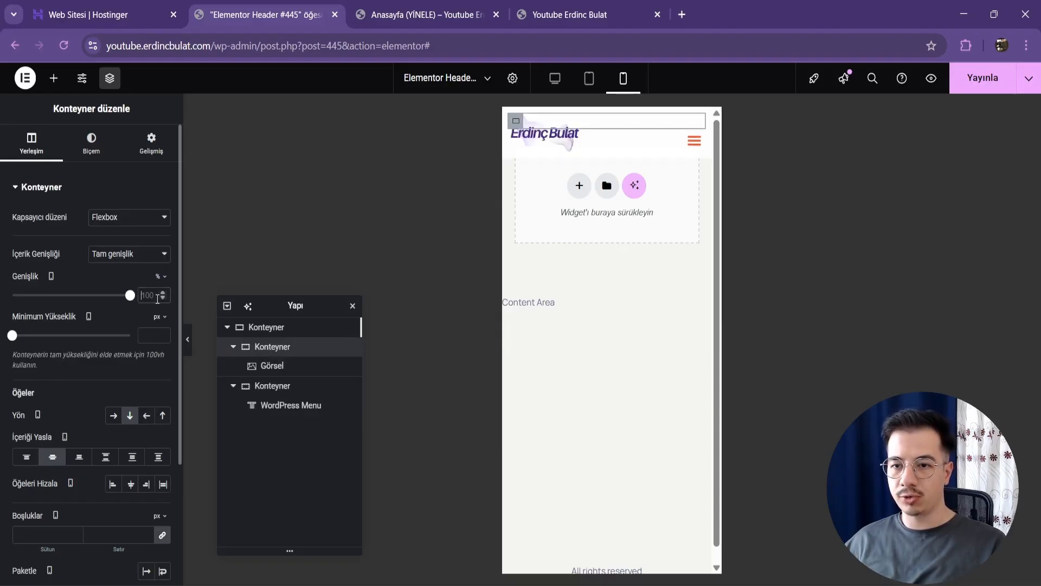
left_click(157, 299)
type("50")
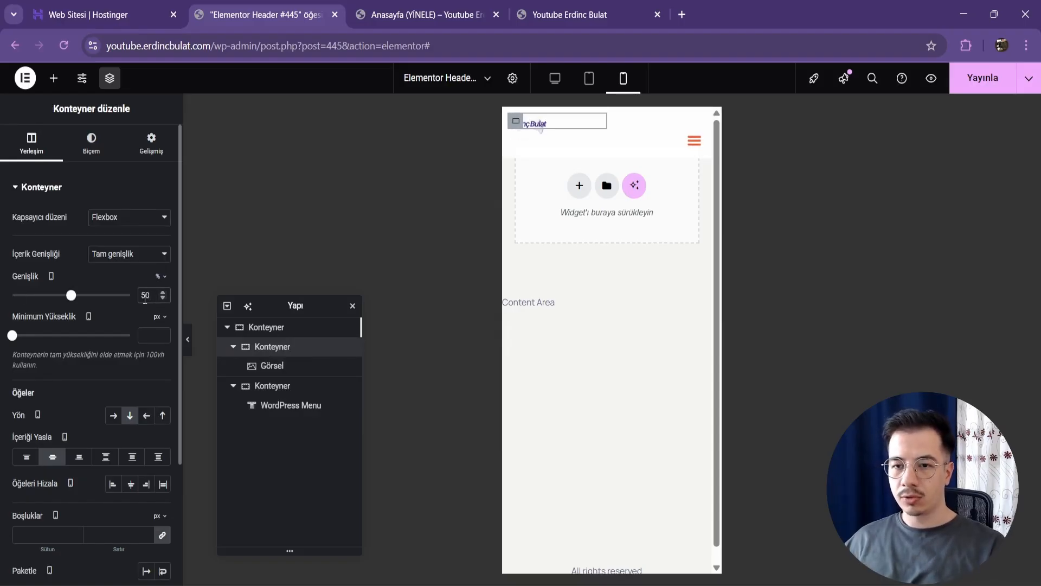
Set the mobile width of the WordPress Menu's container to 50% and publish the header
left_click(285, 367)
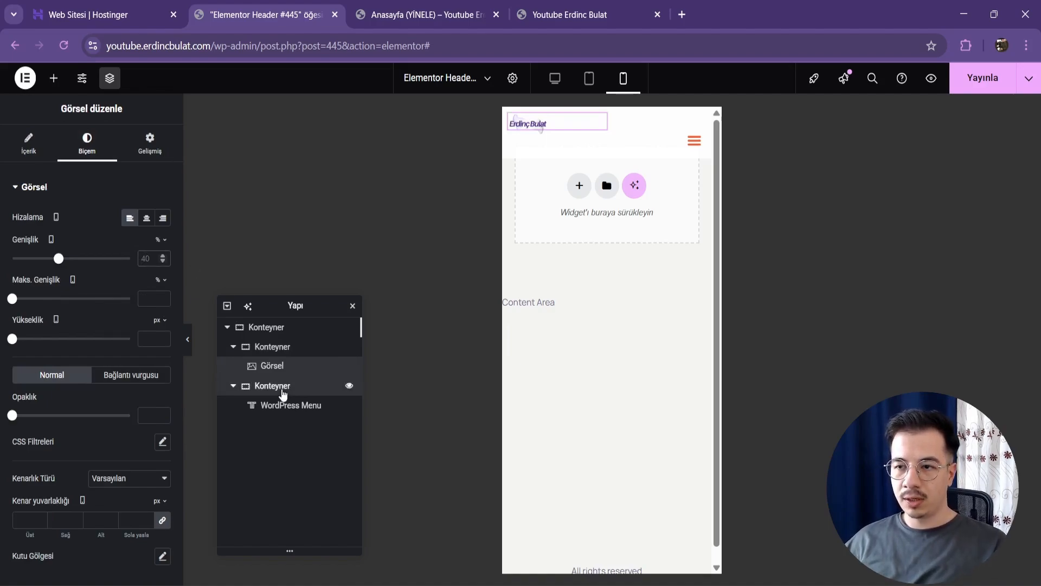
left_click(283, 387)
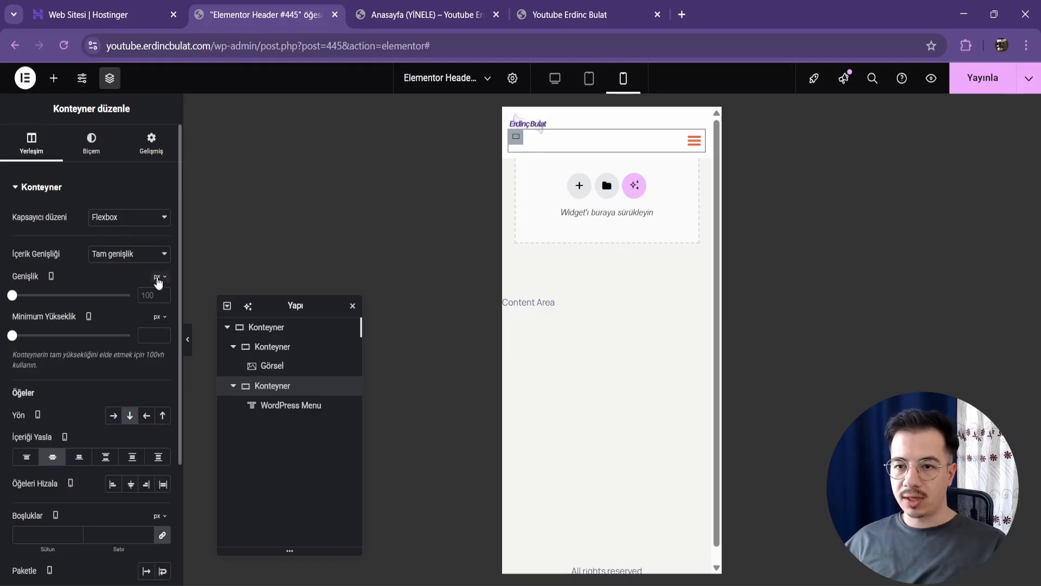
type("50")
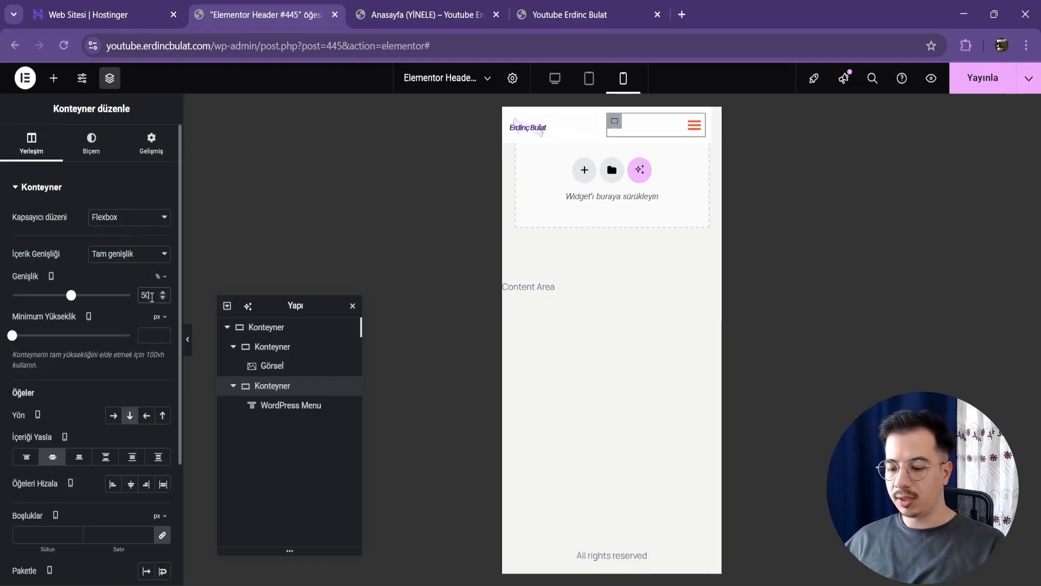
left_click(961, 87)
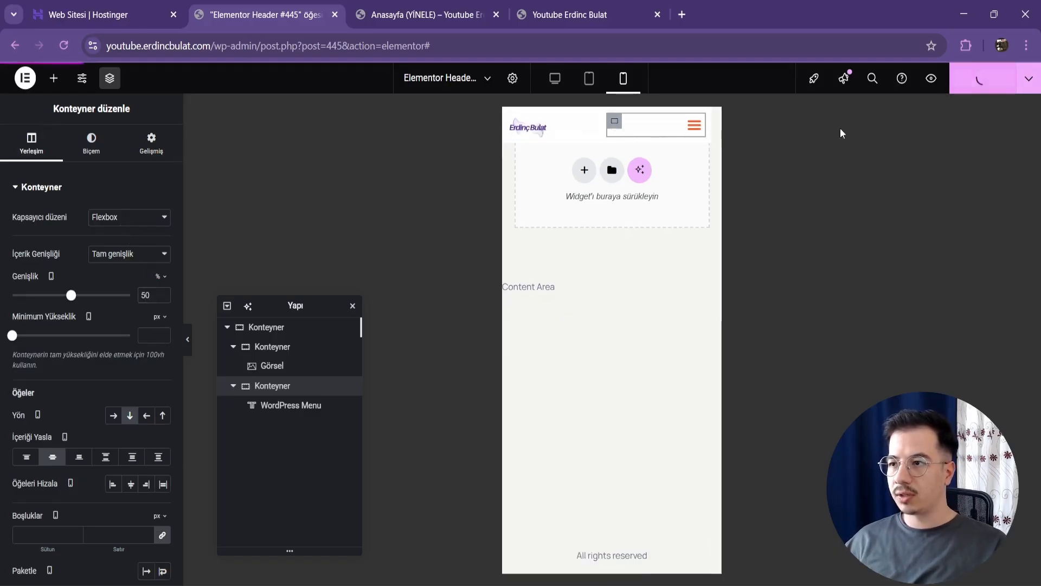
Reload the Anasayfa (YİNELE) page and check the published header while scrolling
left_click(425, 15)
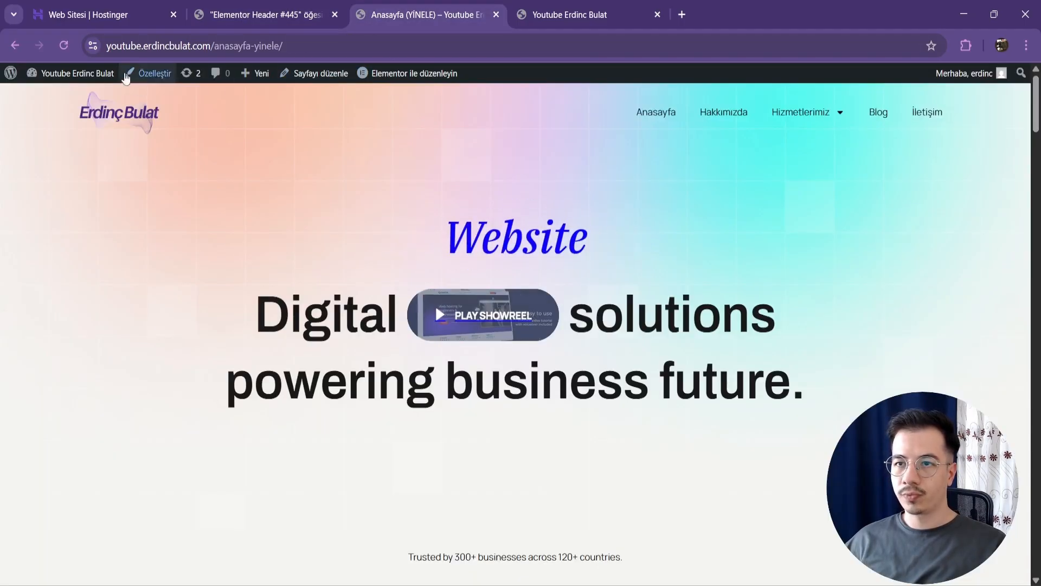
left_click(63, 45)
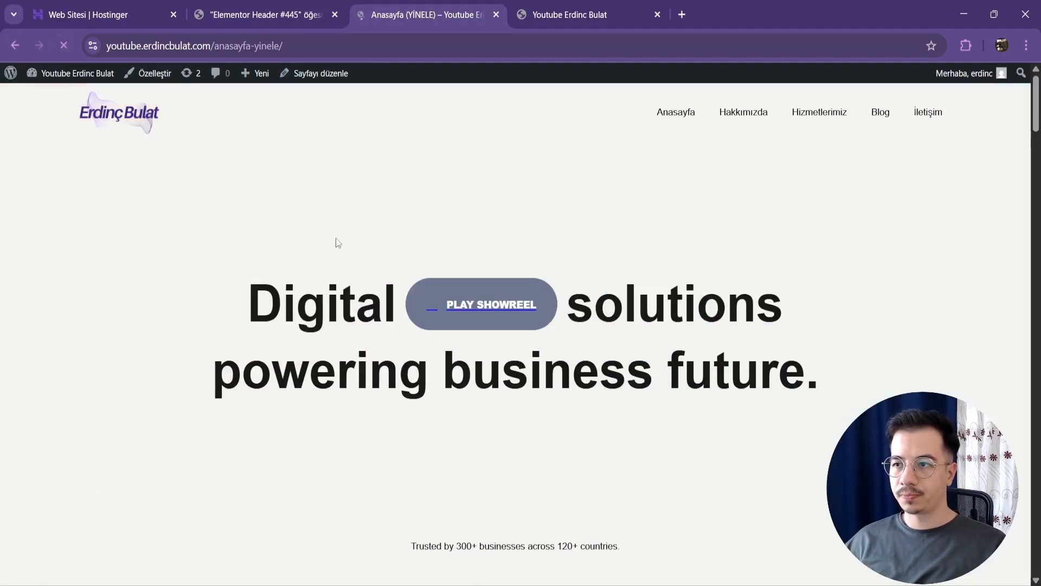
scroll(727, 215, "down", 4)
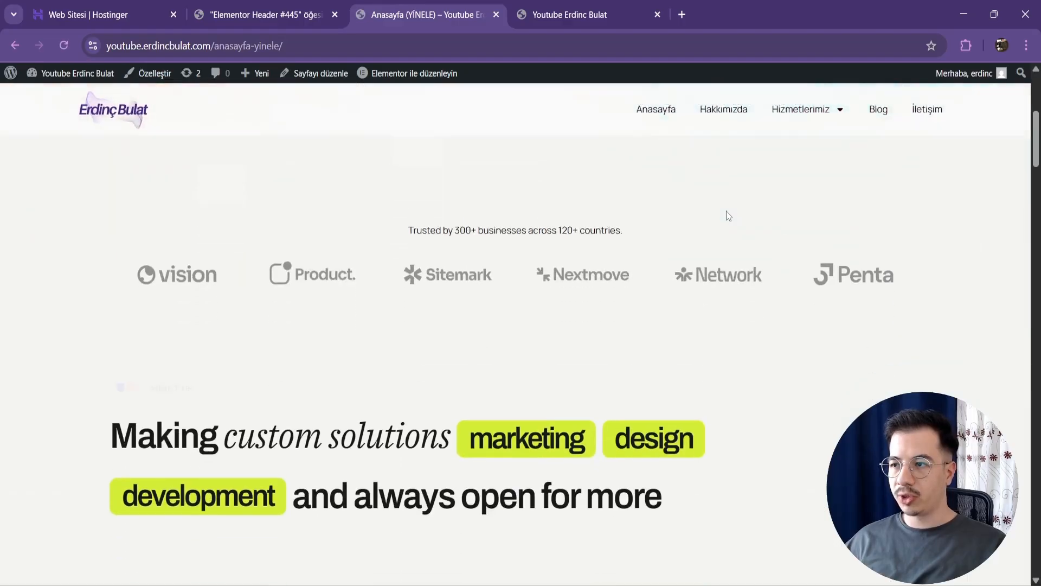
Inspect the Anasayfa (YİNELE) page in responsive mode at 768 px width and examine the header's scroll transition
scroll(726, 216, "up", 4)
right_click(736, 173)
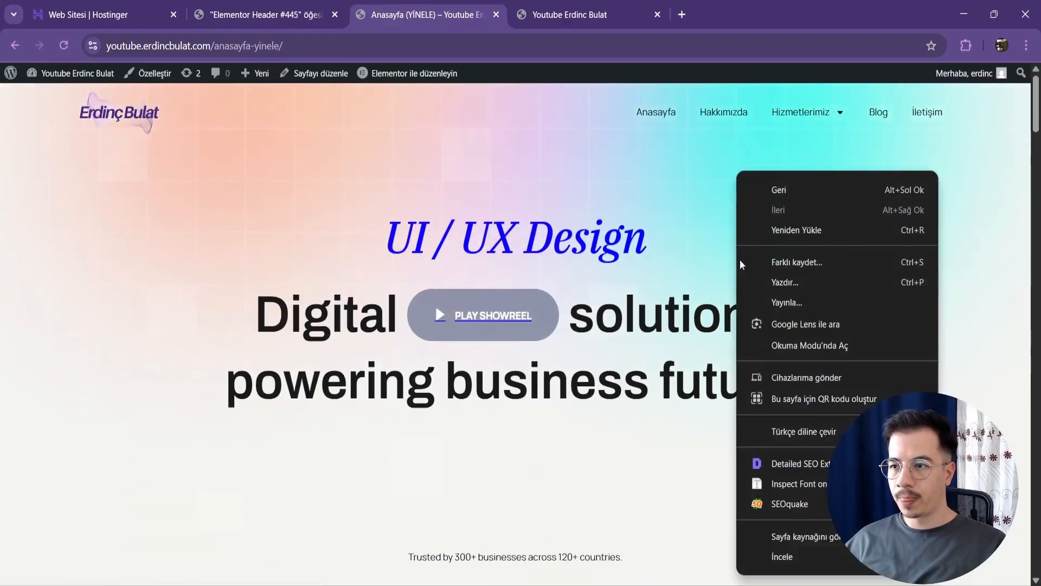
left_click(798, 555)
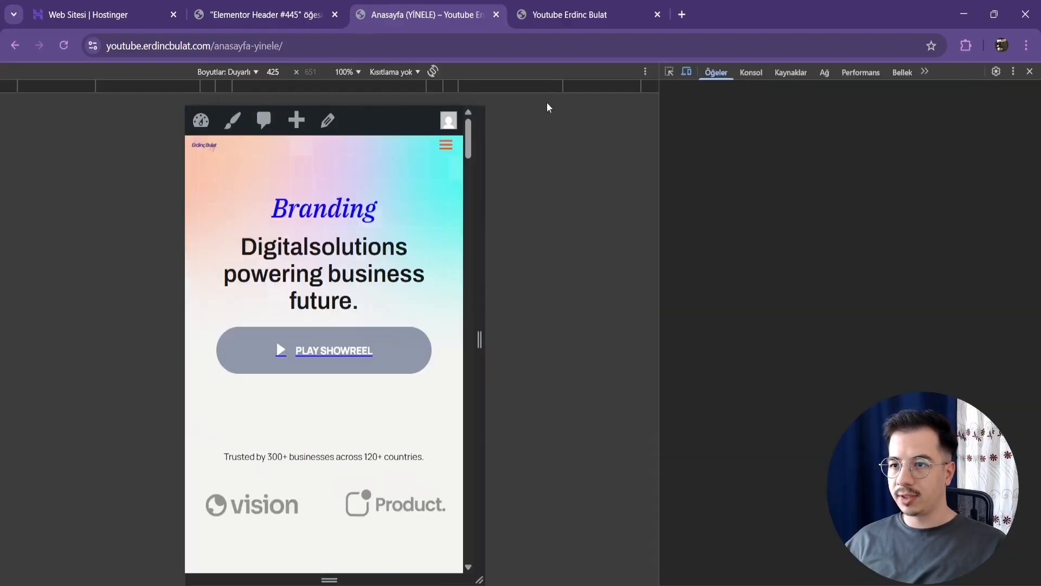
left_click(541, 85)
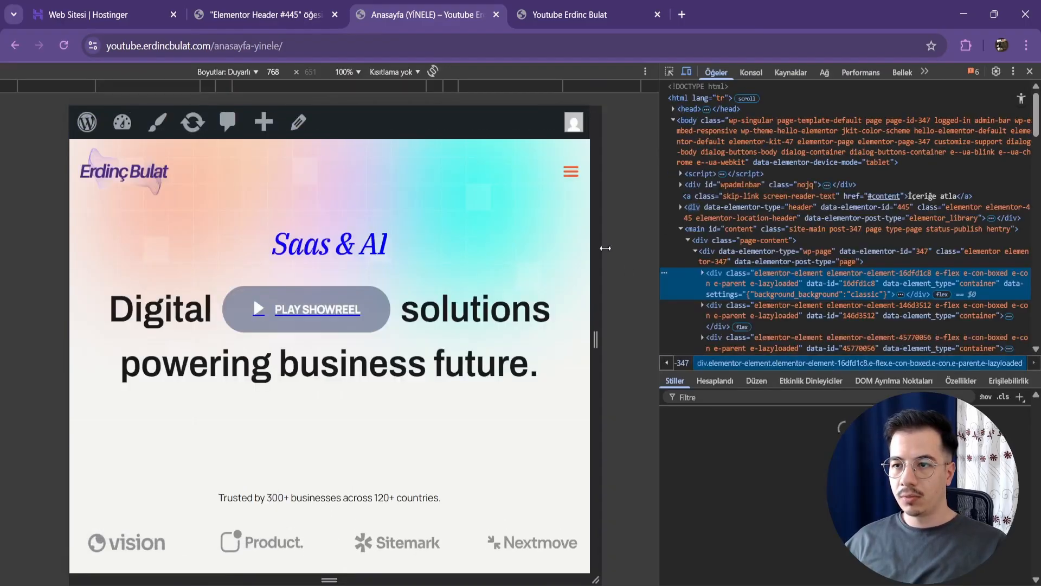
scroll(540, 239, "down", 5)
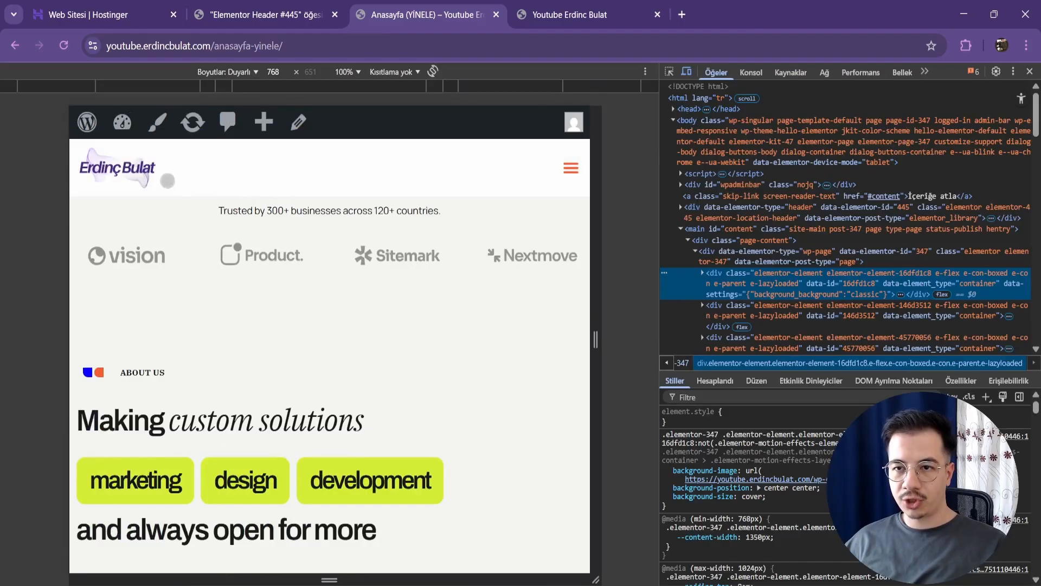
scroll(477, 247, "up", 5)
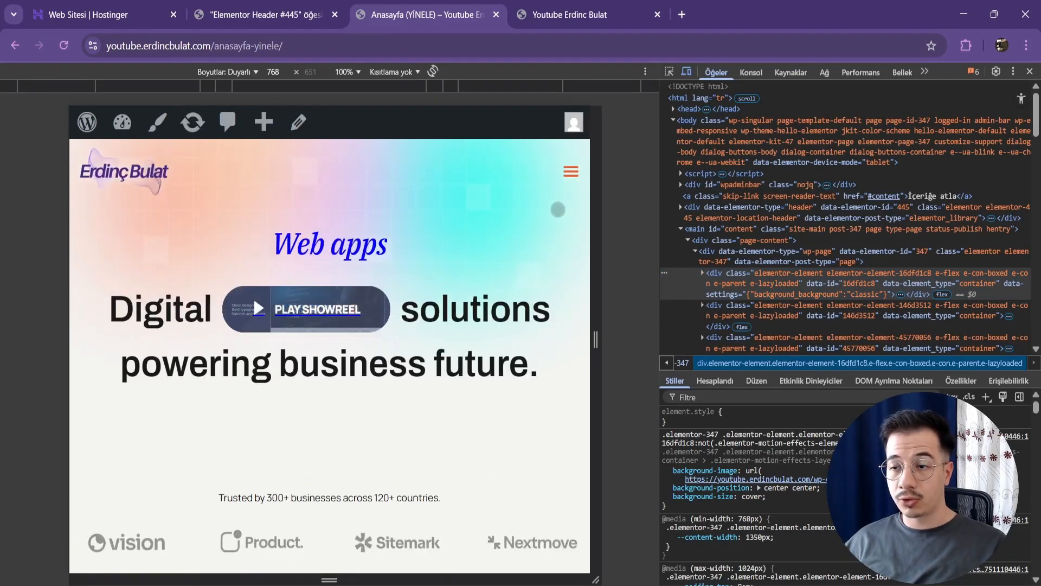
scroll(558, 264, "down", 1)
scroll(558, 264, "down", 5)
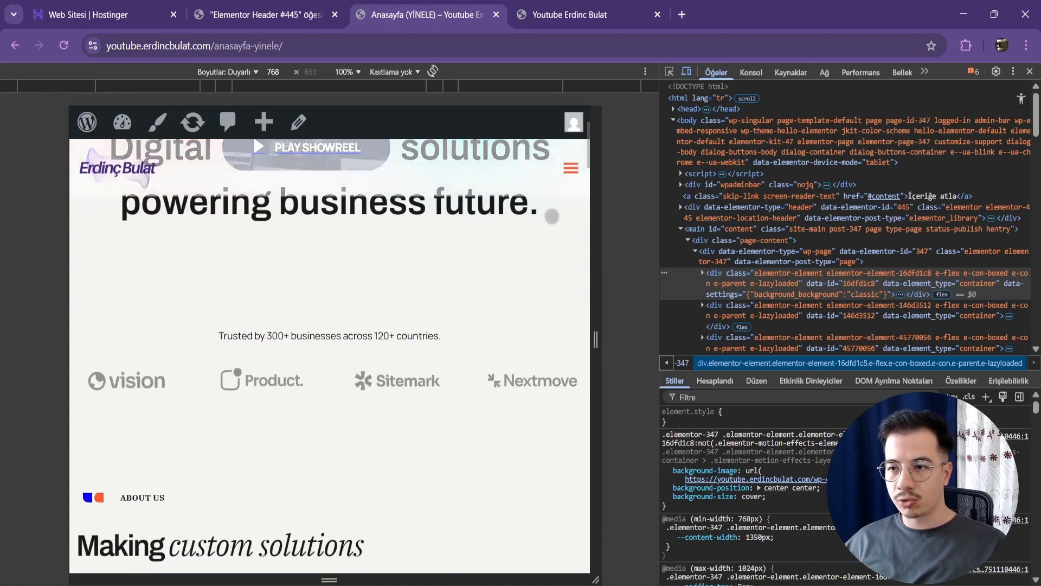
scroll(522, 242, "up", 6)
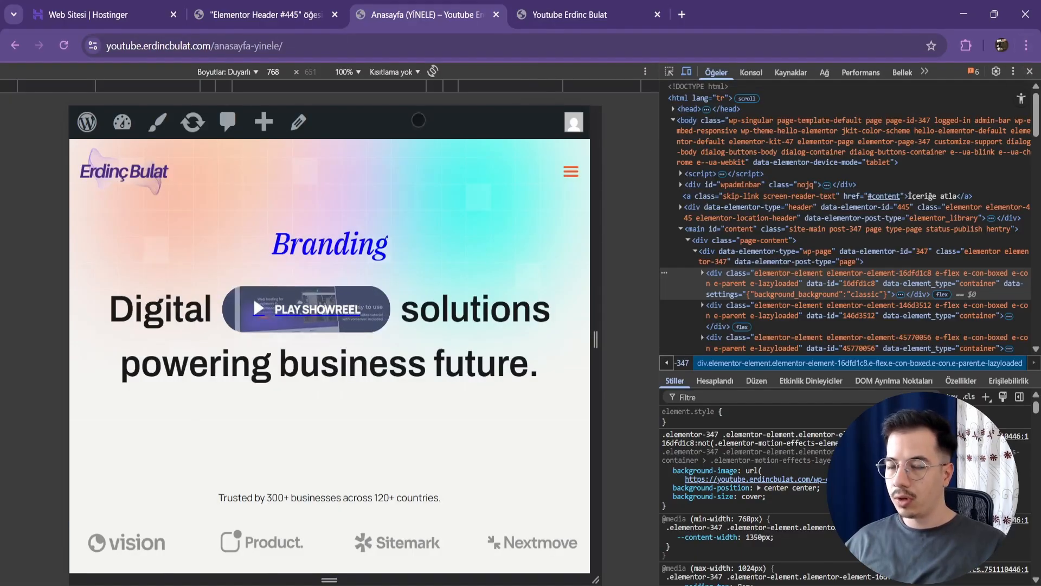
Return to the Elementor header editor and review the outer container's sticky settings under its advanced motion effects
left_click(250, 6)
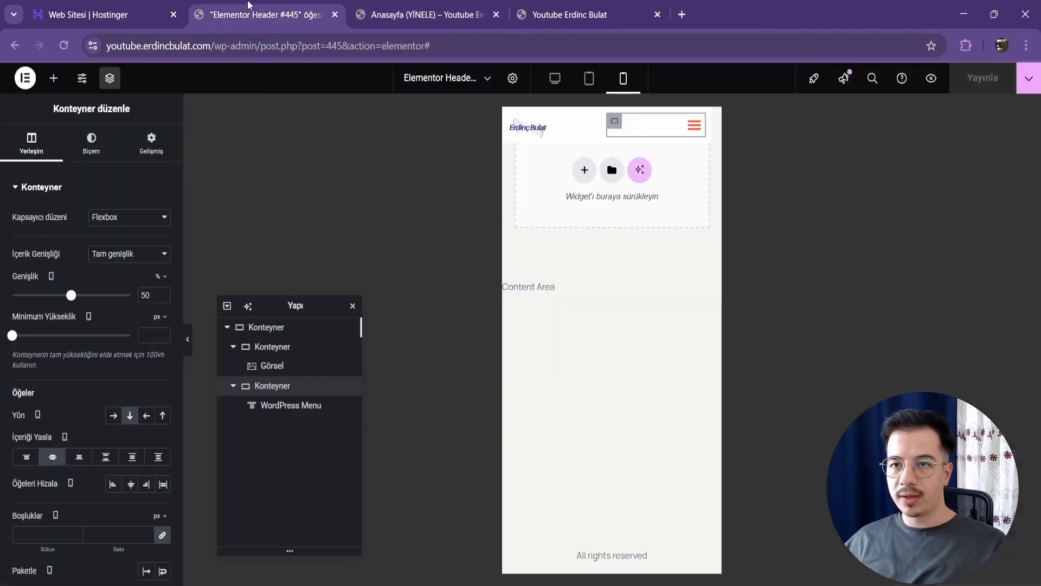
left_click(279, 328)
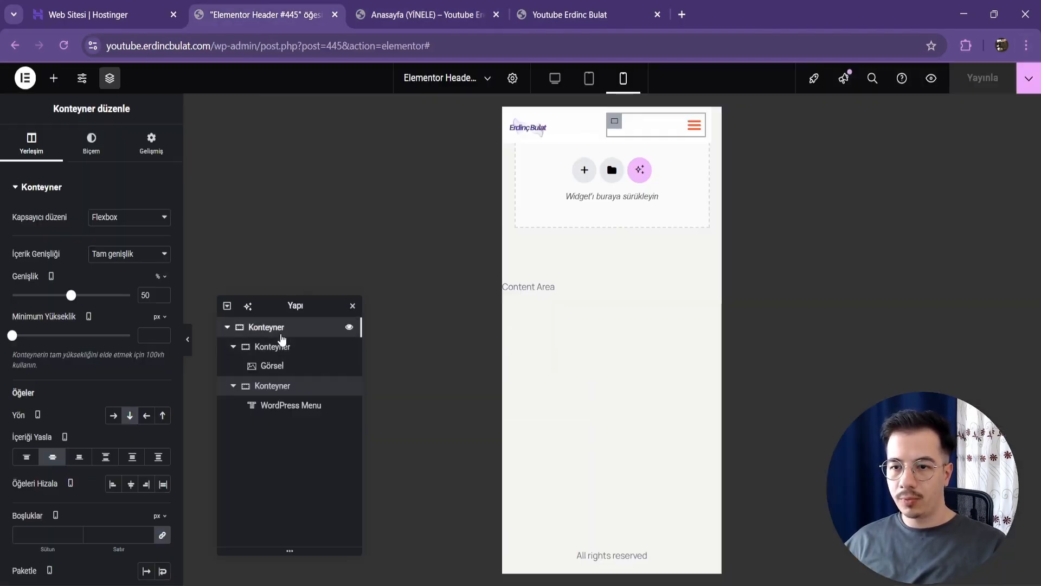
left_click(151, 142)
scroll(69, 454, "down", 4)
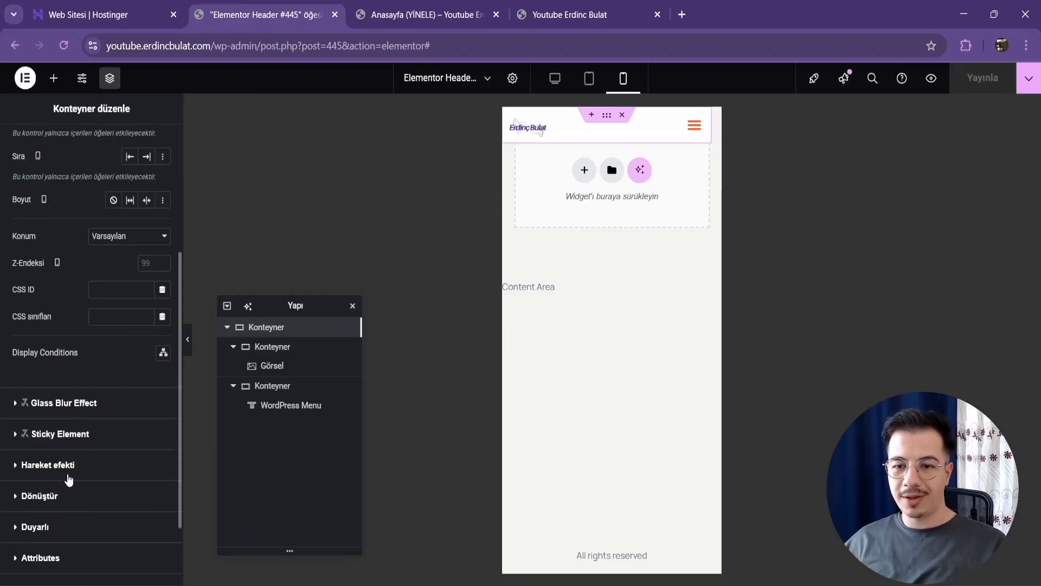
left_click(68, 473)
scroll(124, 417, "down", 4)
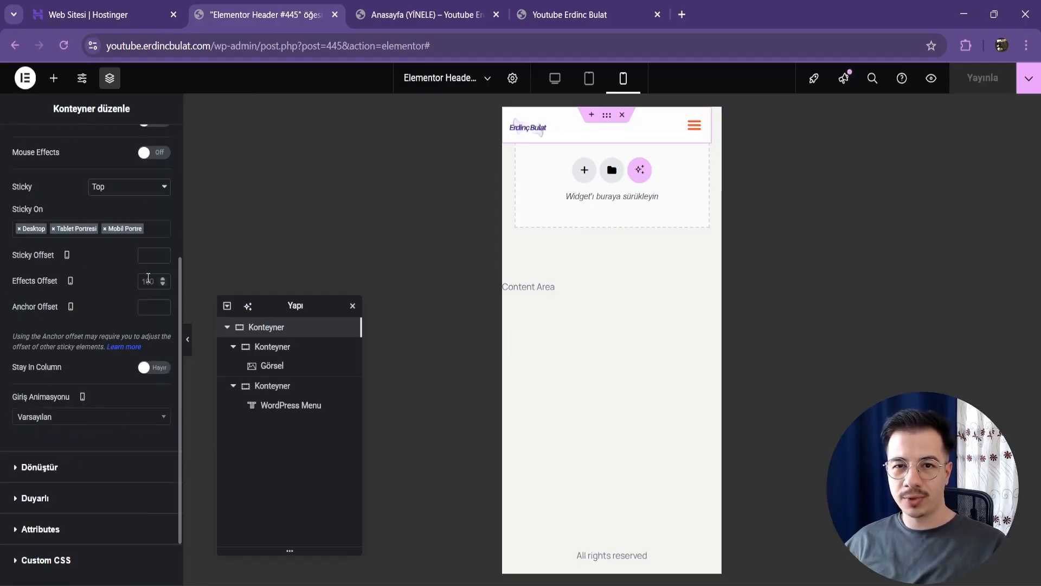
Return to the 768 px page preview and recheck how the sticky header changes when scrolling down and back up
key("ctrl+Tab")
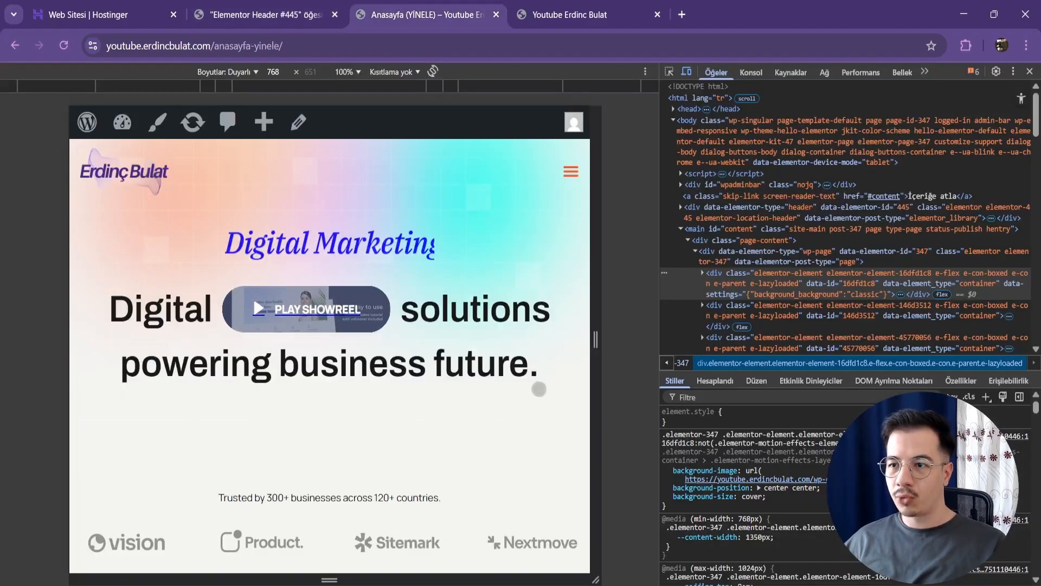
scroll(563, 244, "down", 5)
scroll(560, 206, "up", 5)
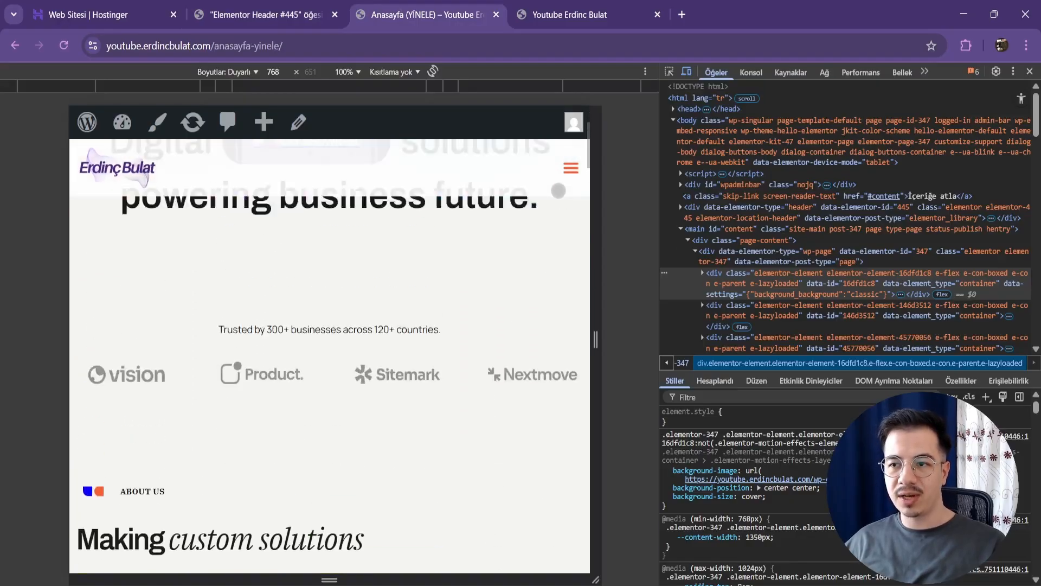
scroll(559, 190, "down", 5)
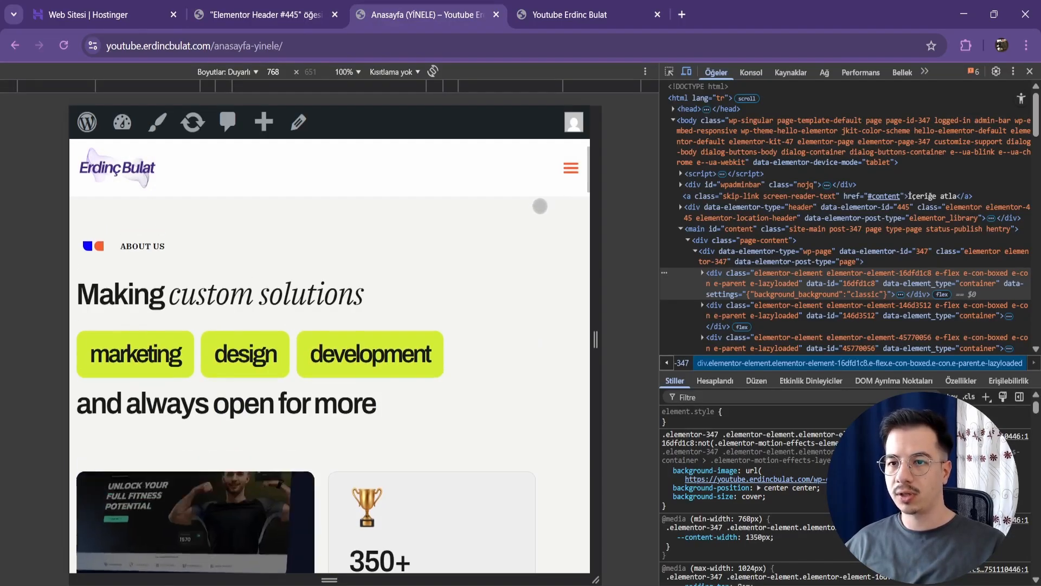
scroll(540, 205, "up", 5)
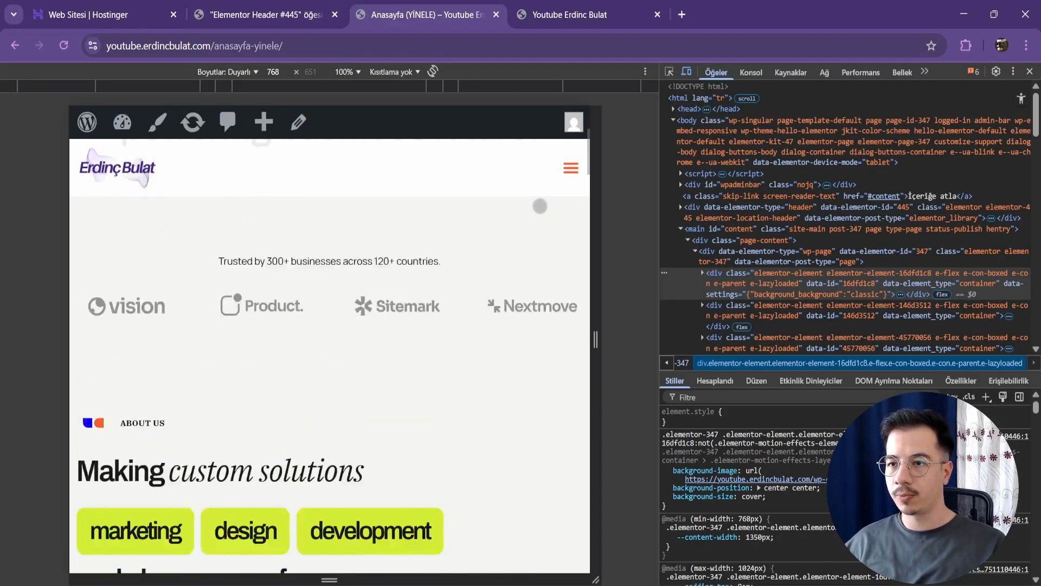
Switch the responsive preview to 425 px width and check the mobile header while scrolling through the page
left_click(452, 85)
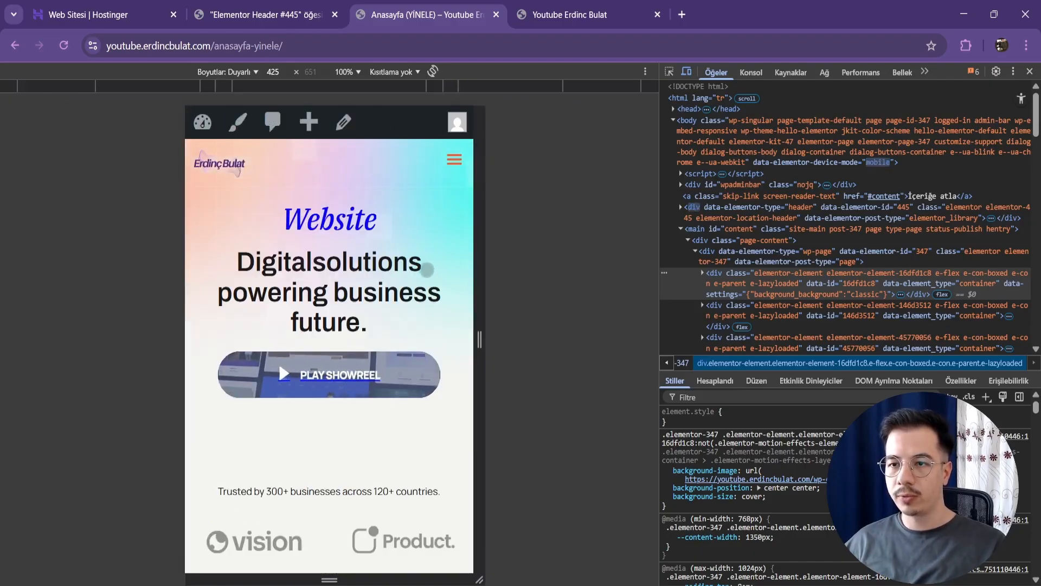
scroll(431, 251, "down", 5)
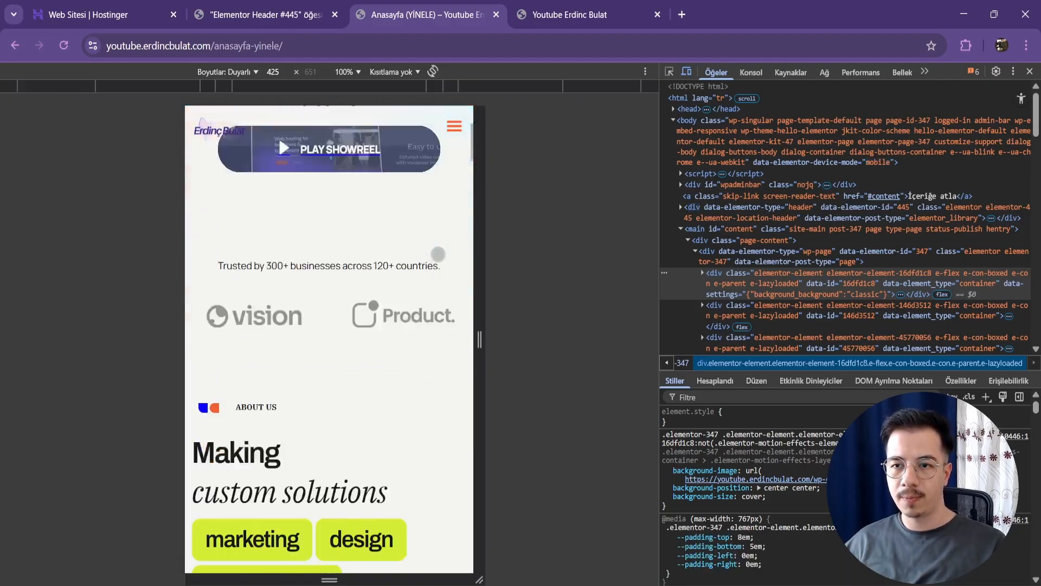
scroll(438, 255, "up", 4)
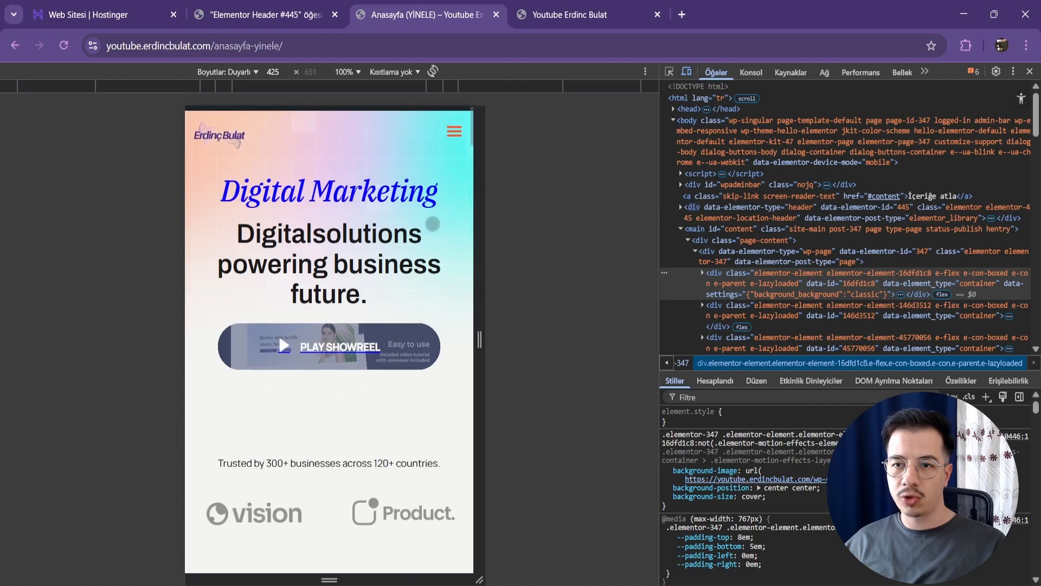
scroll(423, 324, "down", 7)
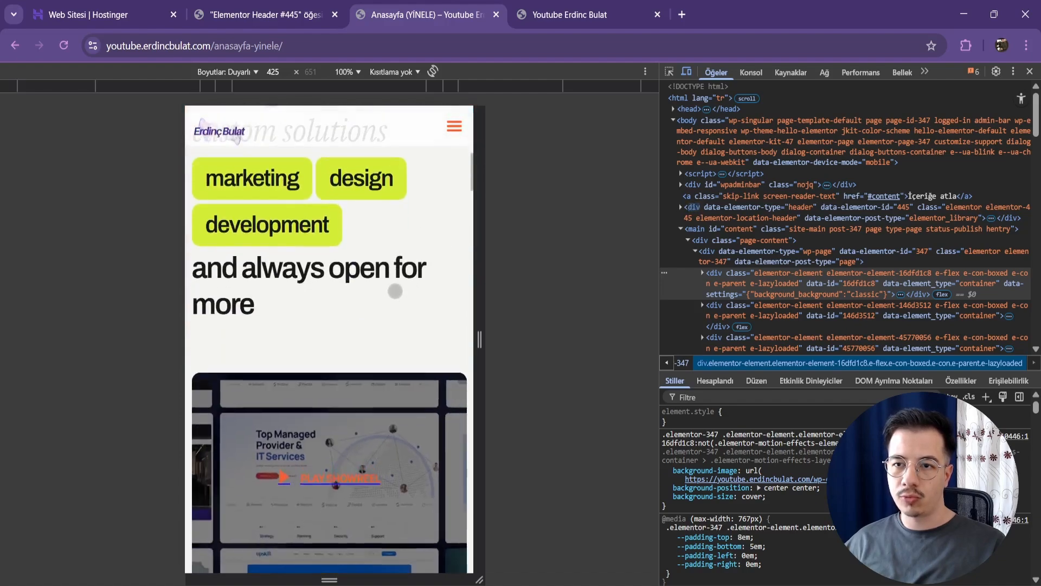
scroll(395, 291, "down", 4)
scroll(395, 291, "up", 1)
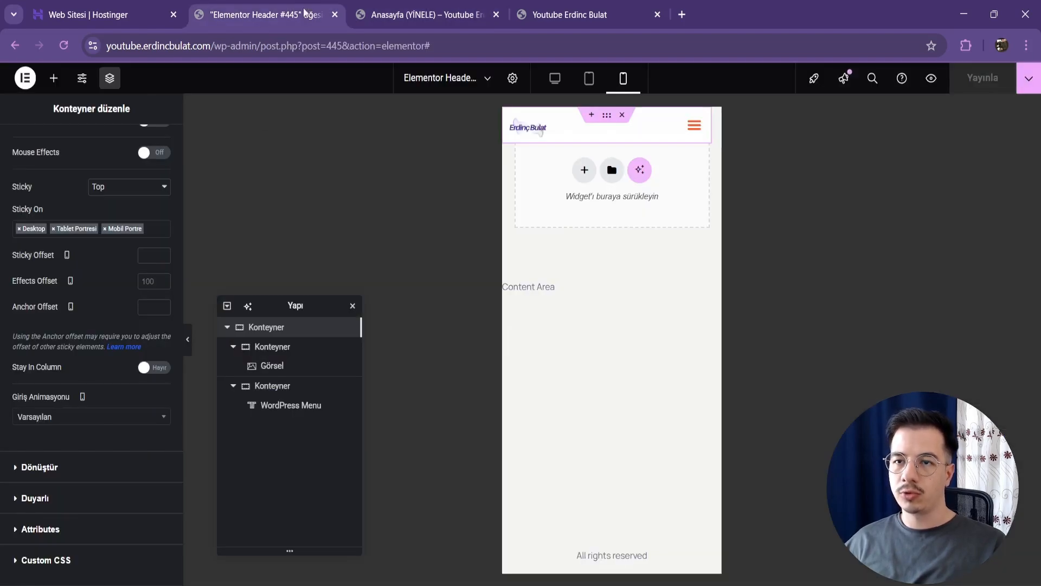
Return to the start of the page in the 425 px preview and test expanding and collapsing the mobile menu
left_click(454, 17)
scroll(290, 198, "up", 15)
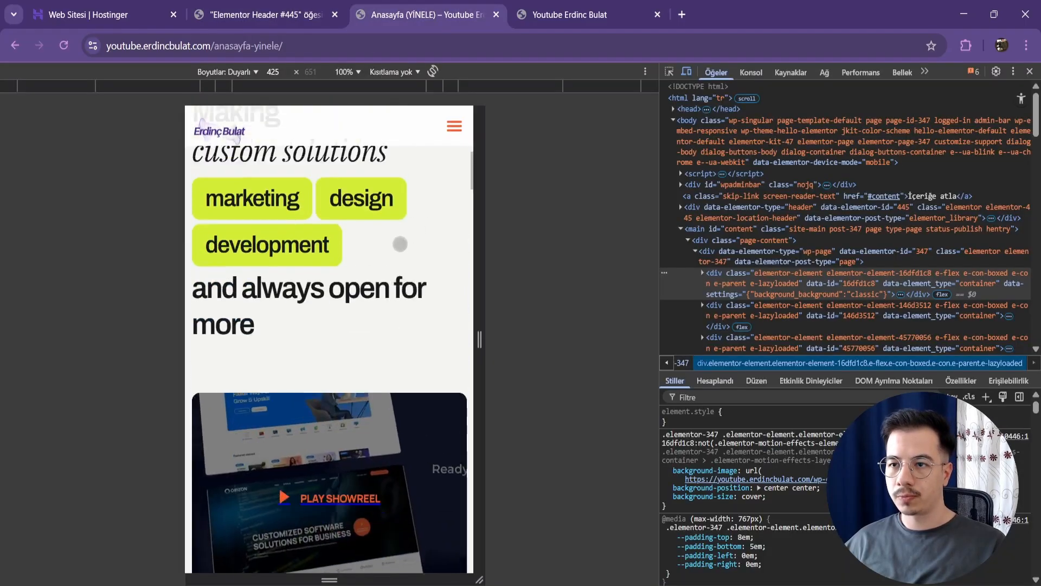
left_click(454, 159)
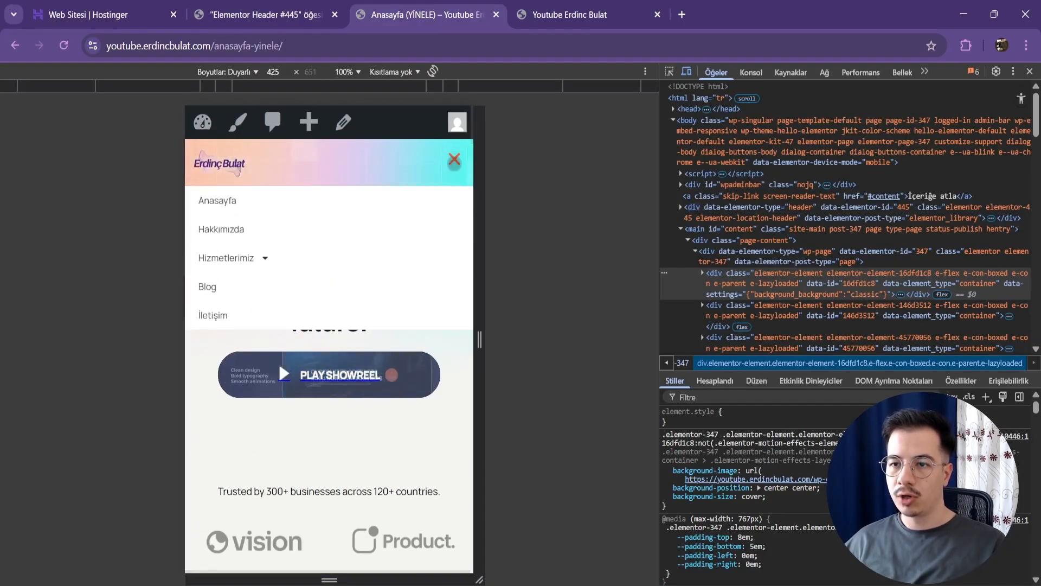
left_click(454, 159)
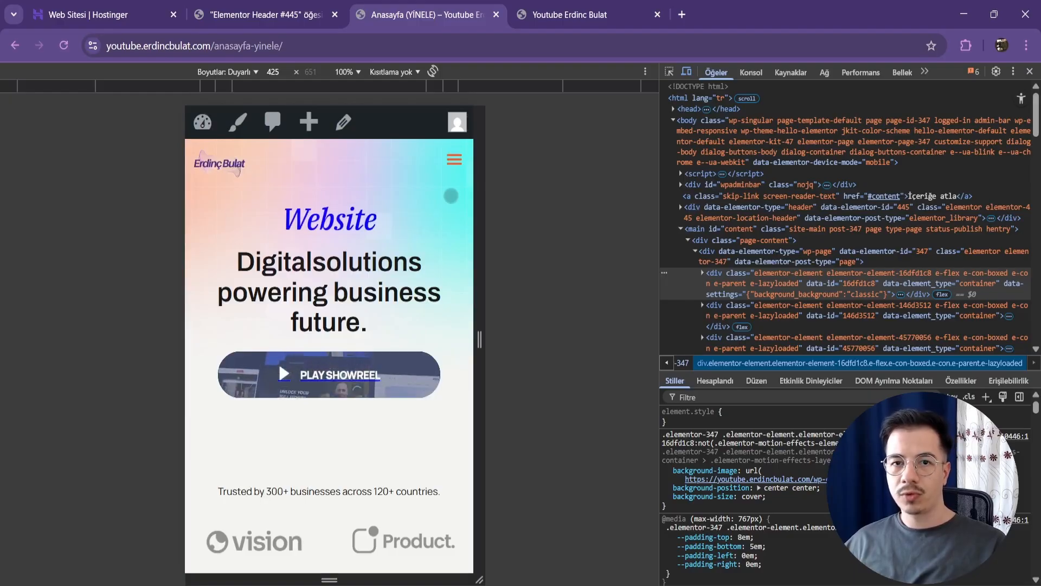